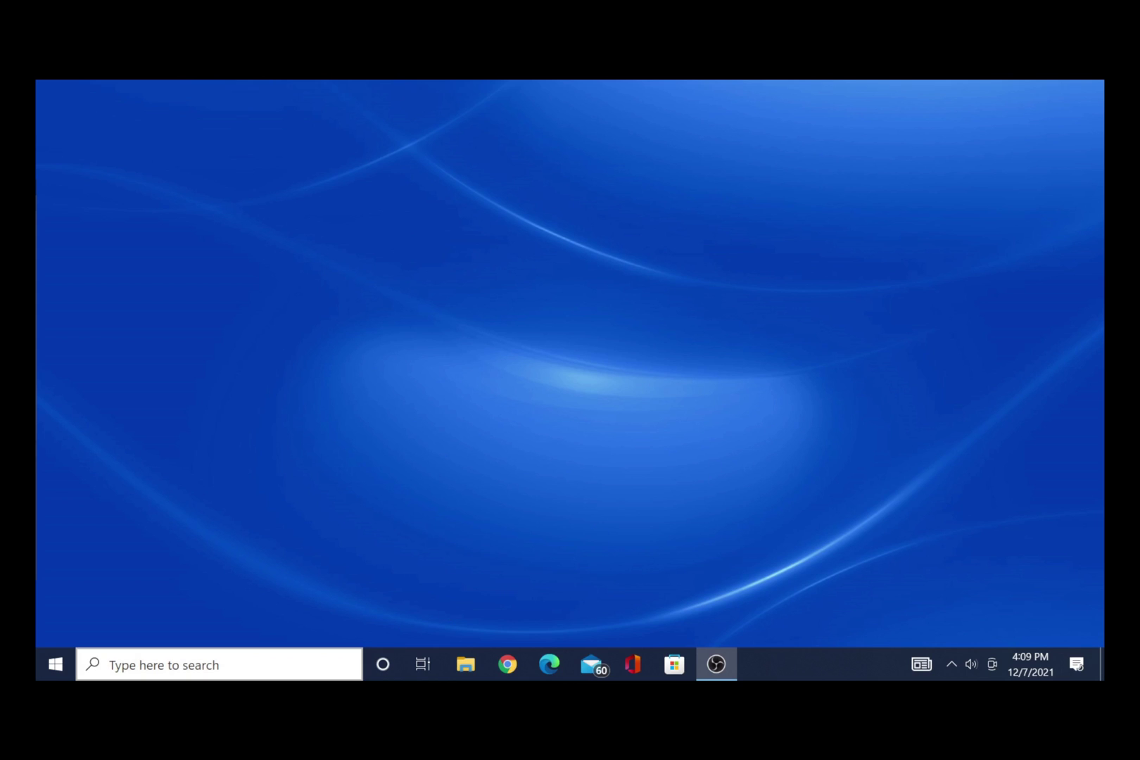
Find GIANTS Editor through the Windows search and launch it.
left_click(250, 677)
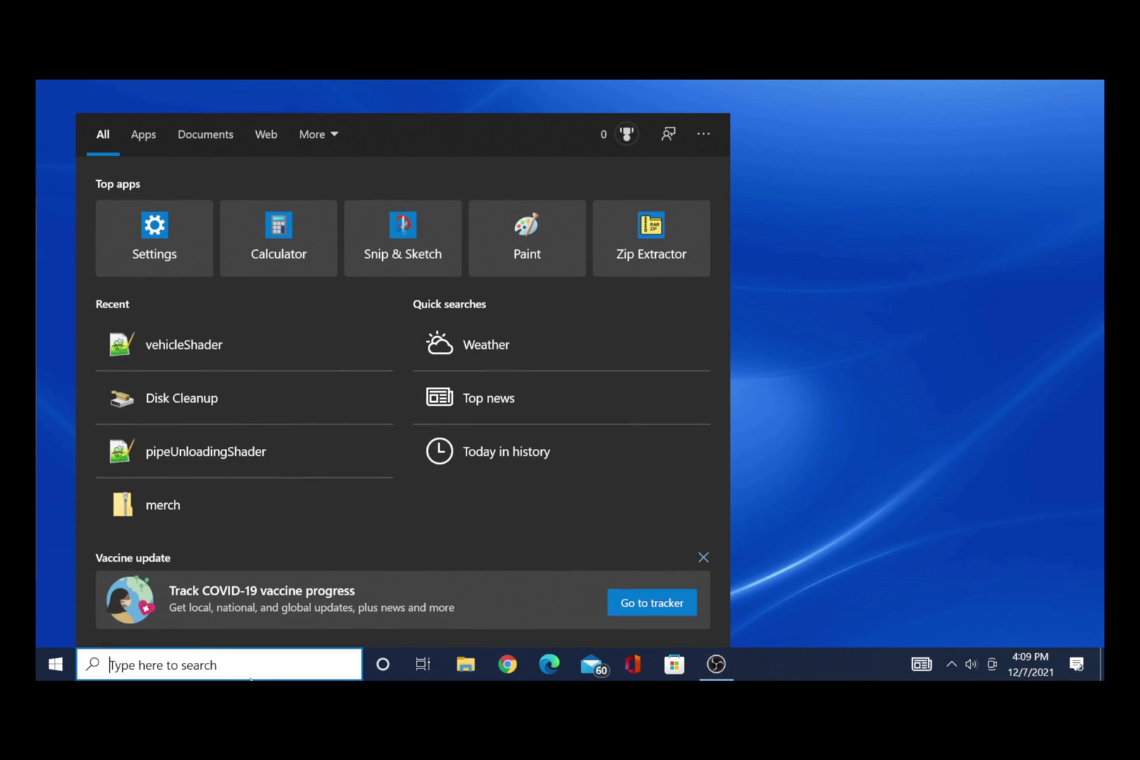
type("g")
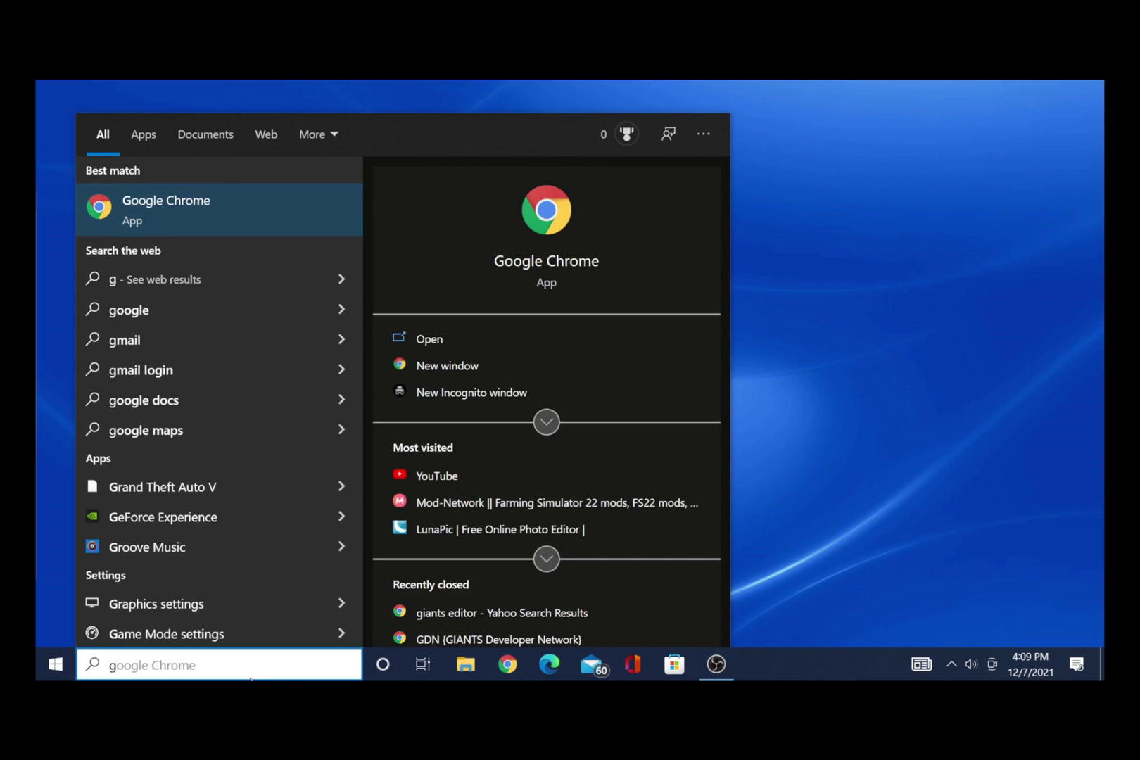
type("ia")
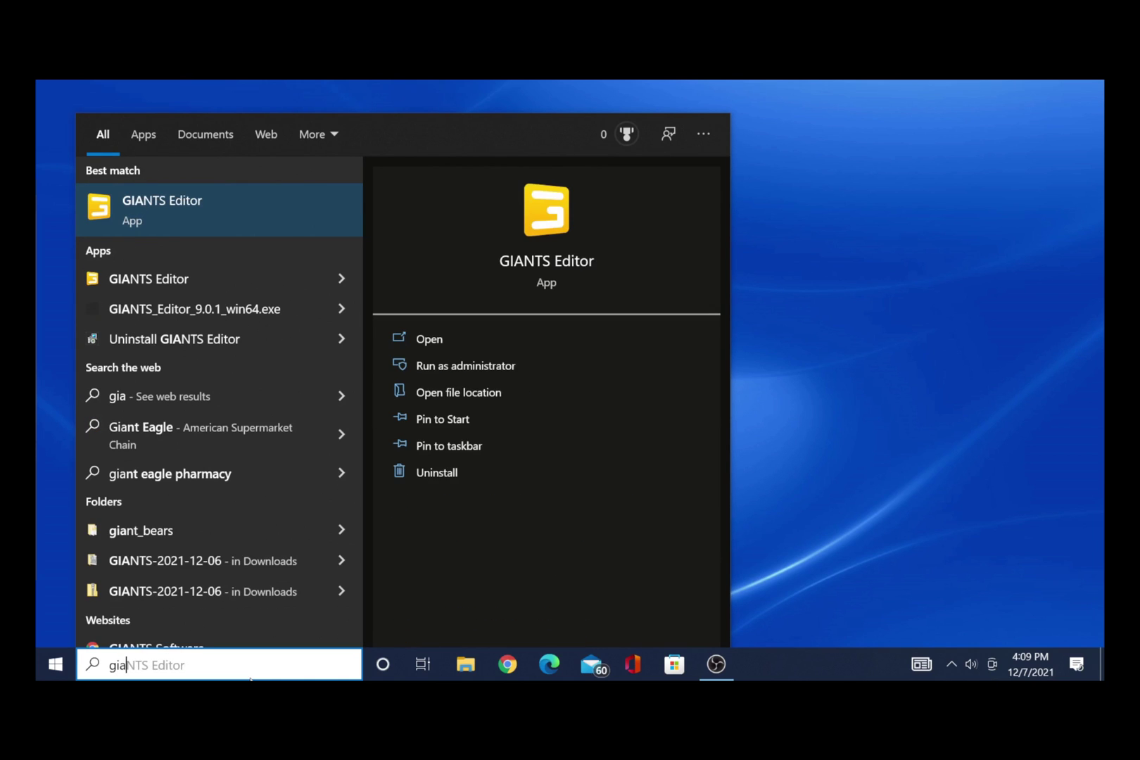
left_click(185, 209)
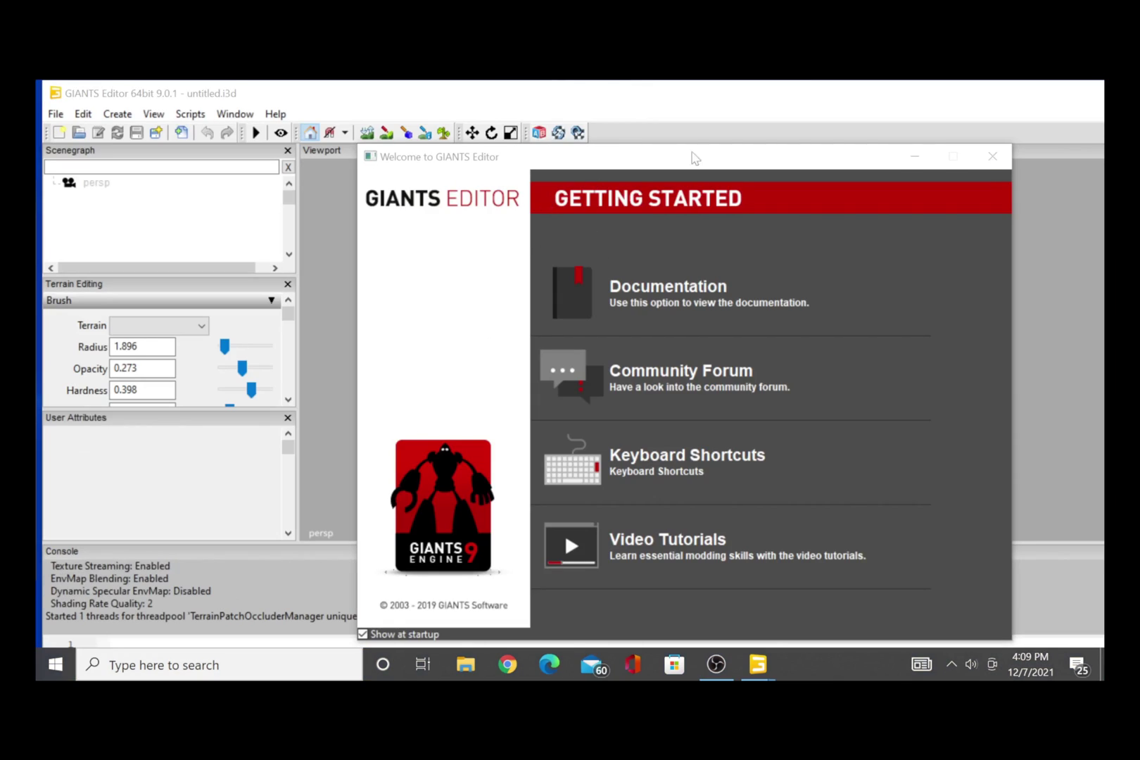
Dismiss the welcome window and maximize the editor window so all its panels fit on screen.
left_click(992, 156)
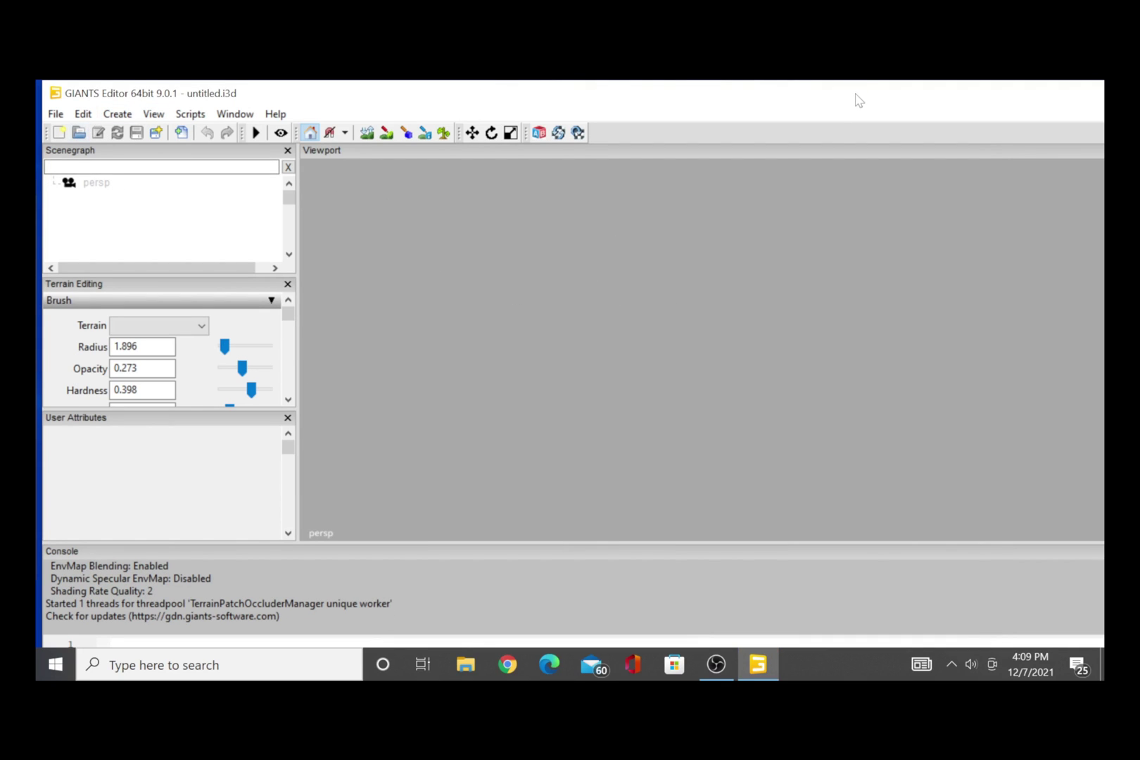
left_click_drag(858, 100, 594, 118)
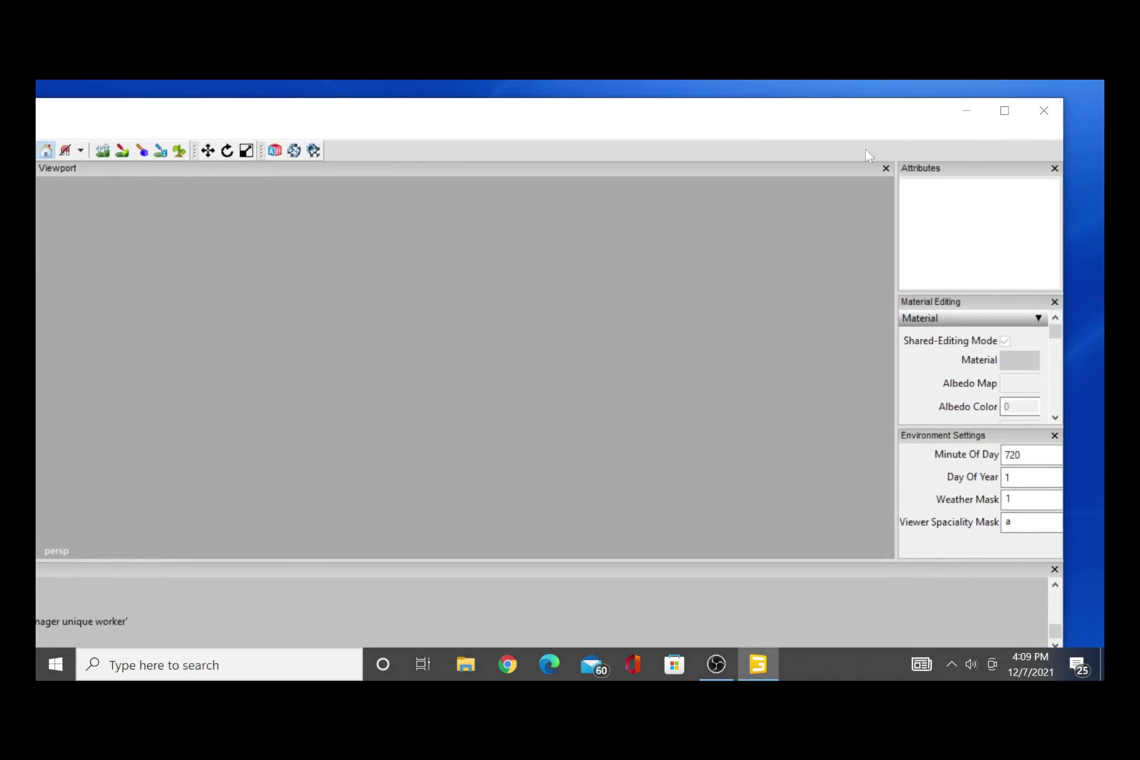
left_click(1005, 111)
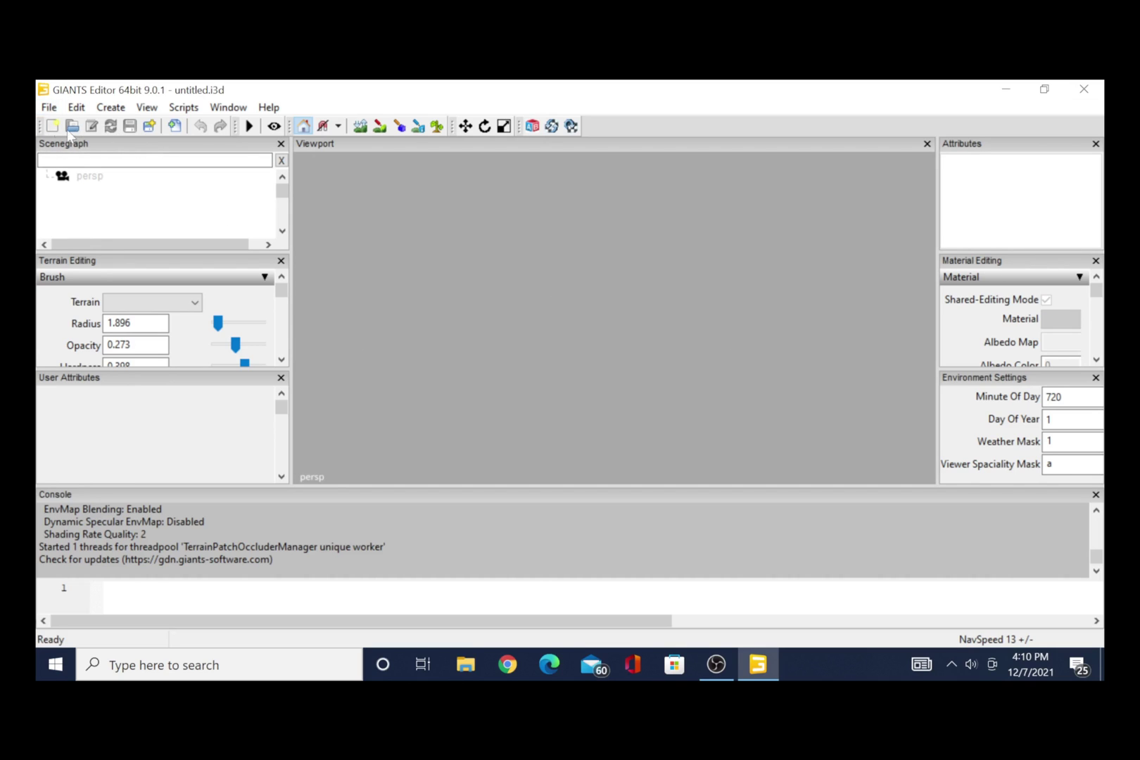
In the preferences, set the game installation path to the Farming Simulator 22 folder in D:/SteamLibrary/steamapps/common.
left_click(48, 108)
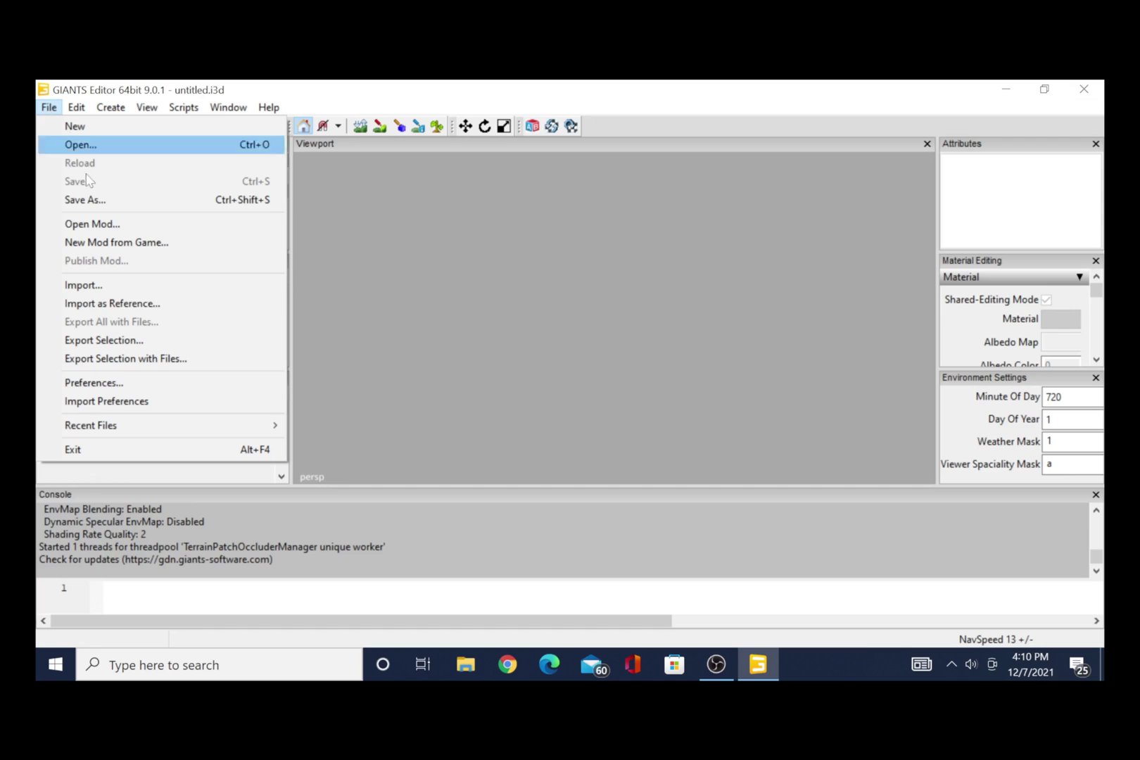
left_click(120, 385)
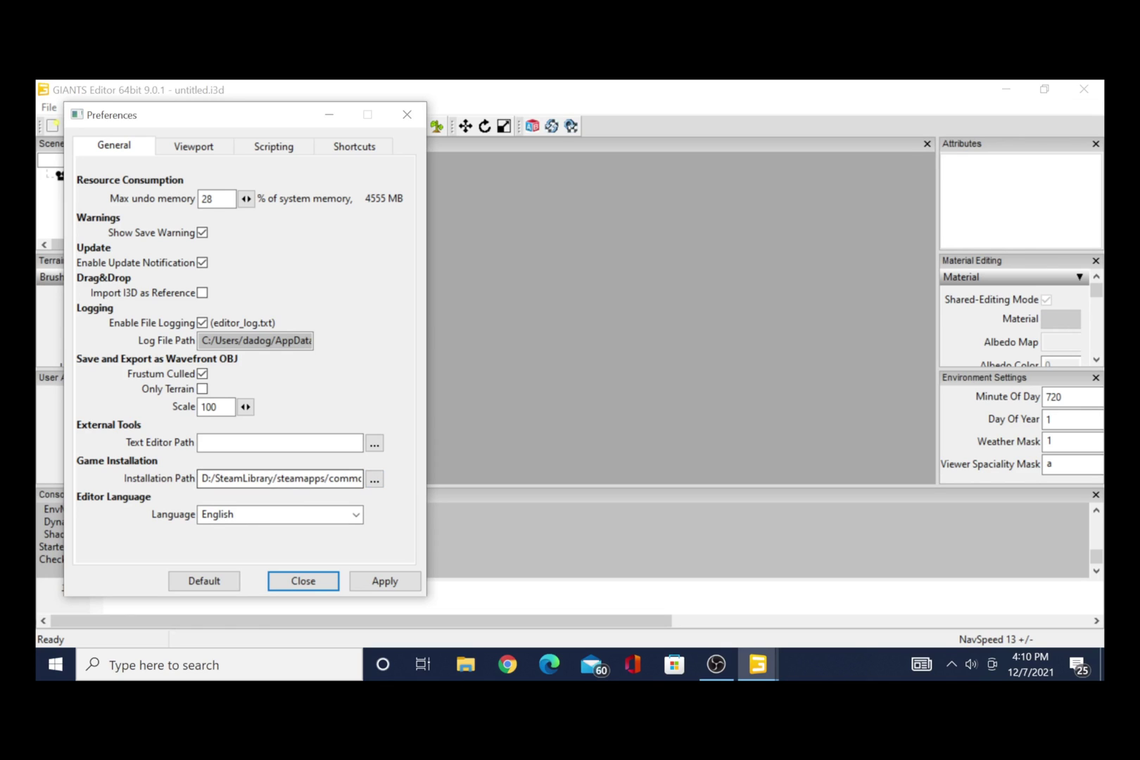
left_click(373, 479)
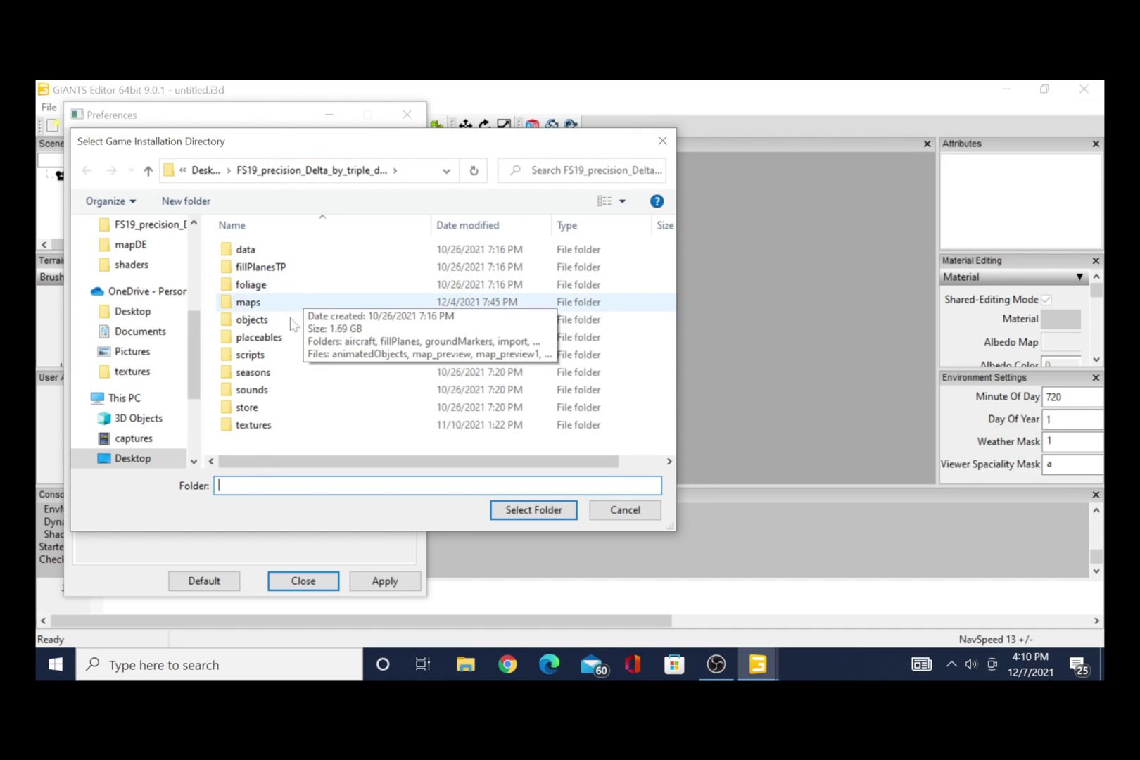
scroll(141, 416, "down", 3)
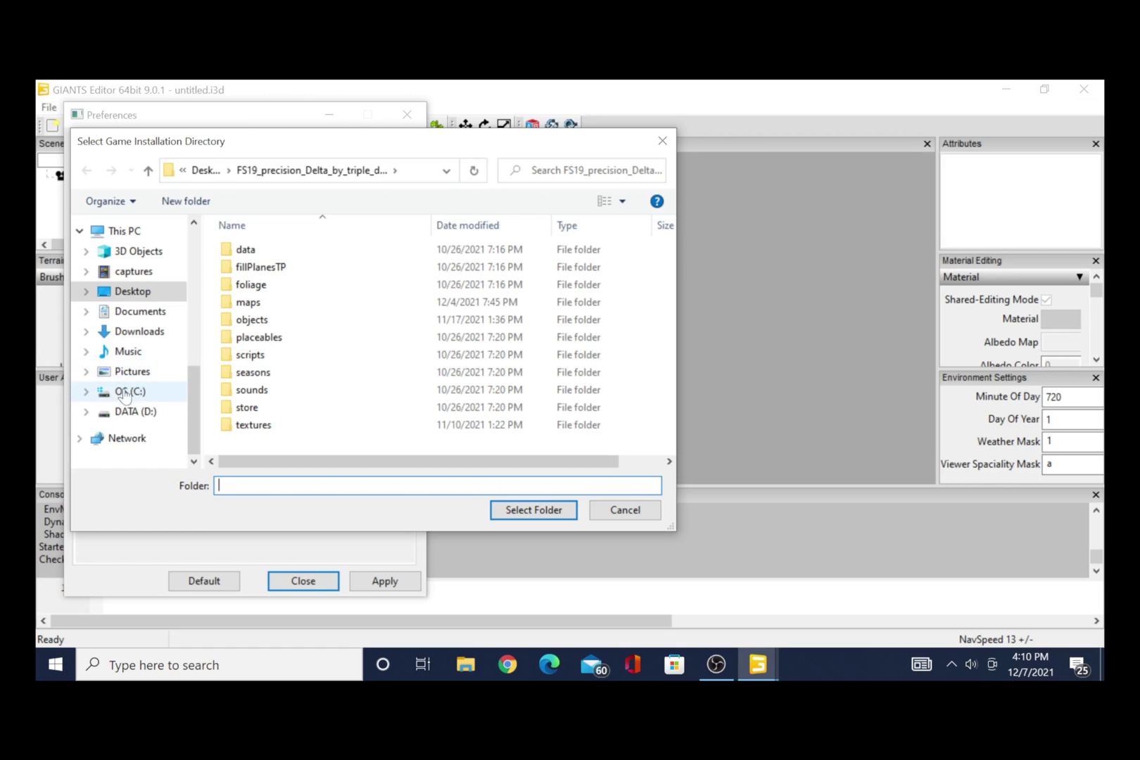
left_click(139, 418)
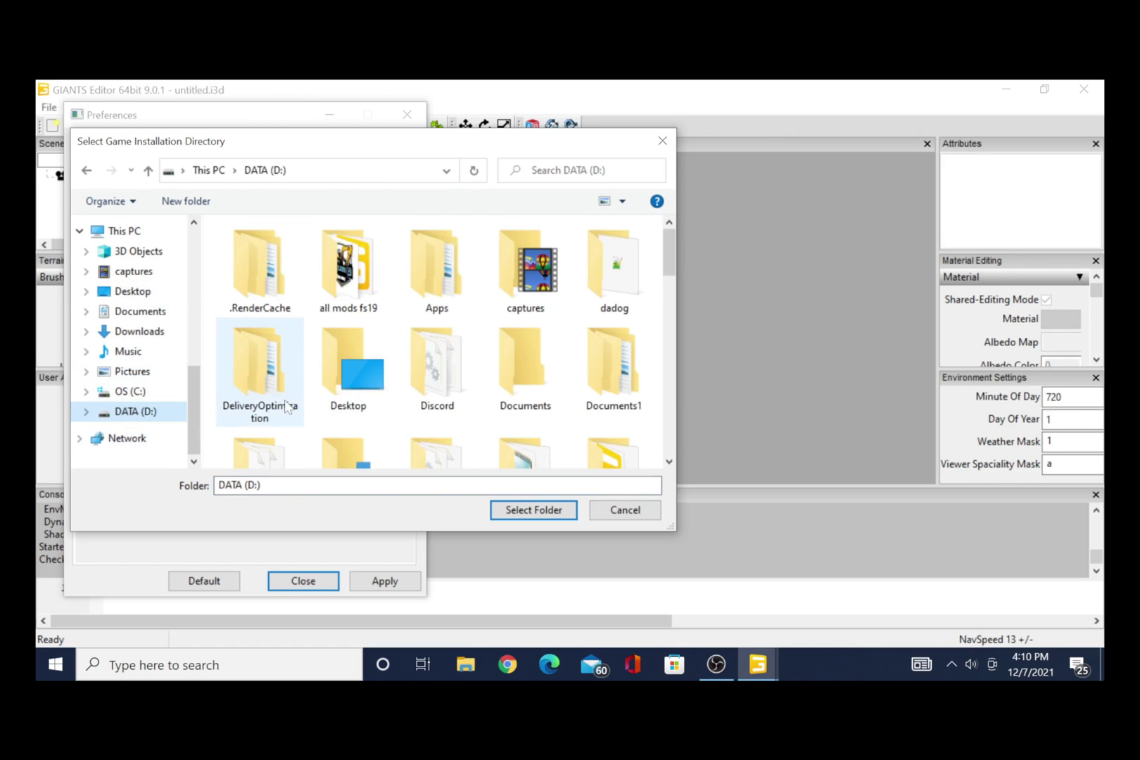
scroll(359, 375, "down", 5)
scroll(474, 364, "down", 5)
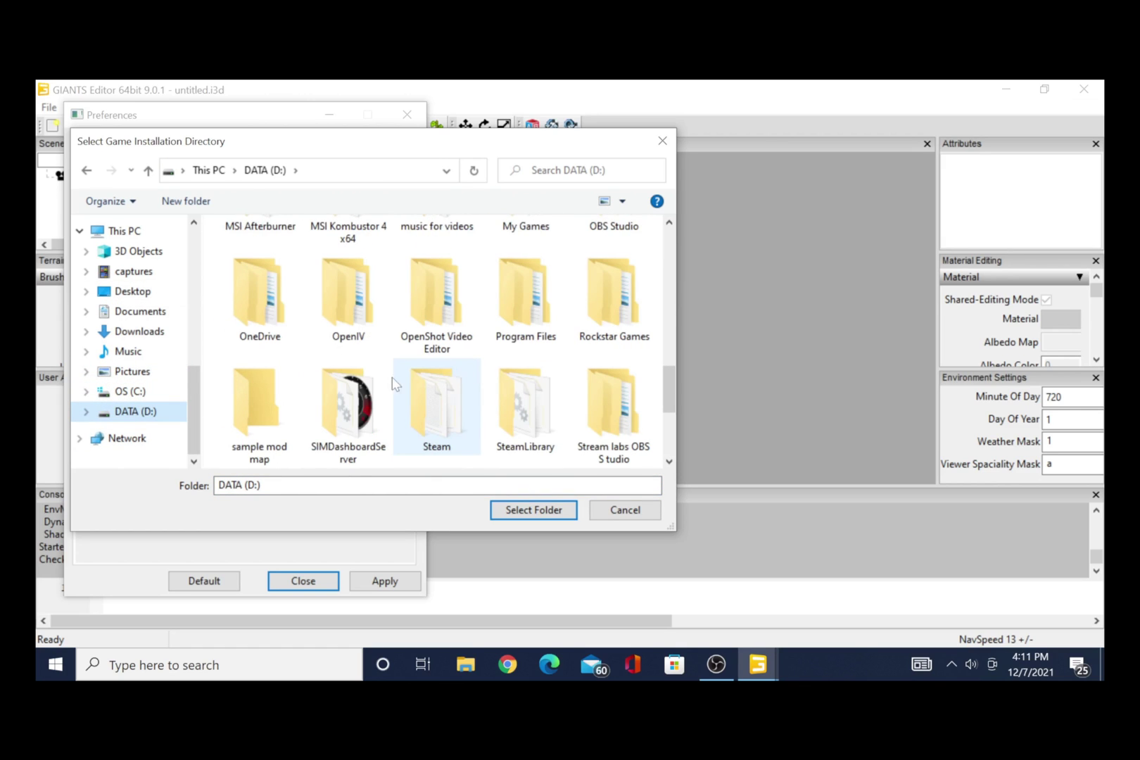
double_click(529, 419)
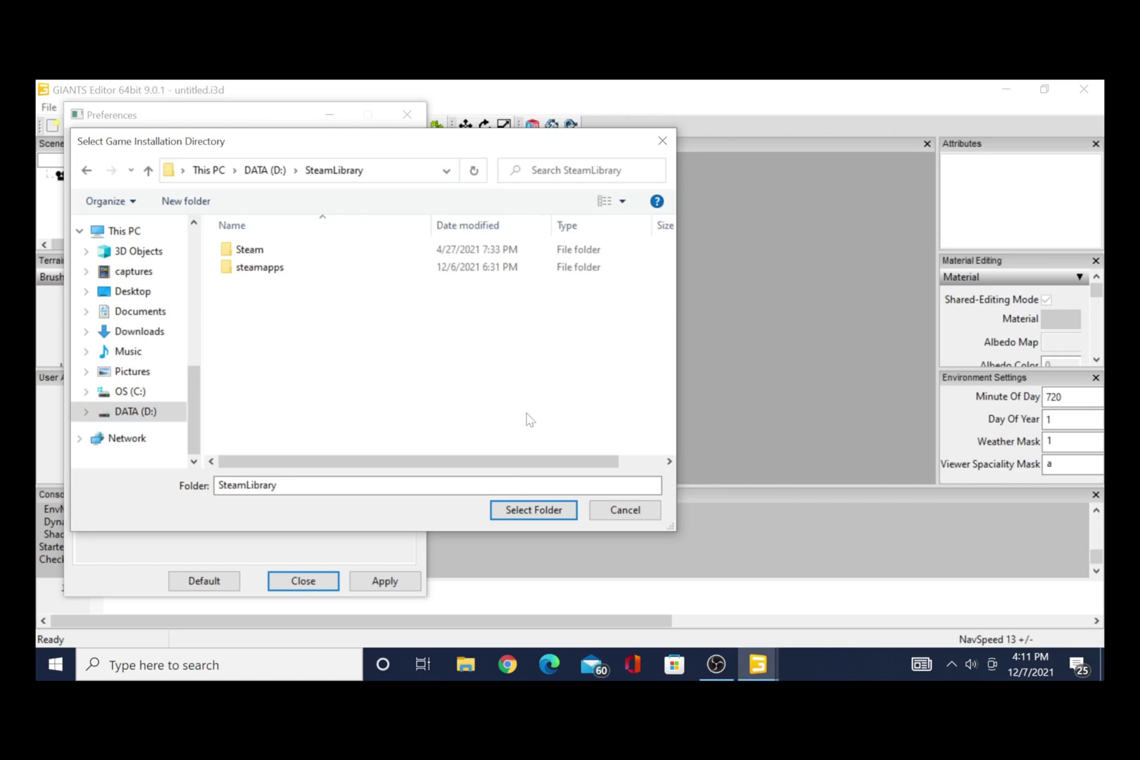
double_click(262, 276)
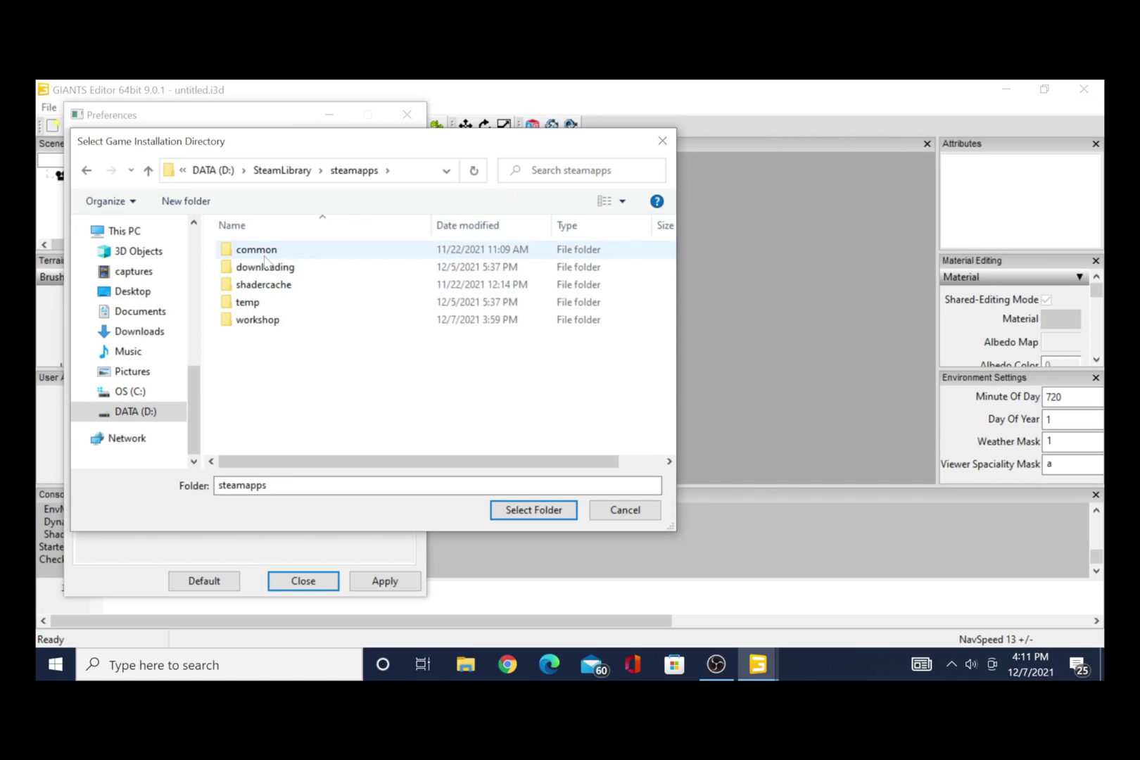
double_click(262, 252)
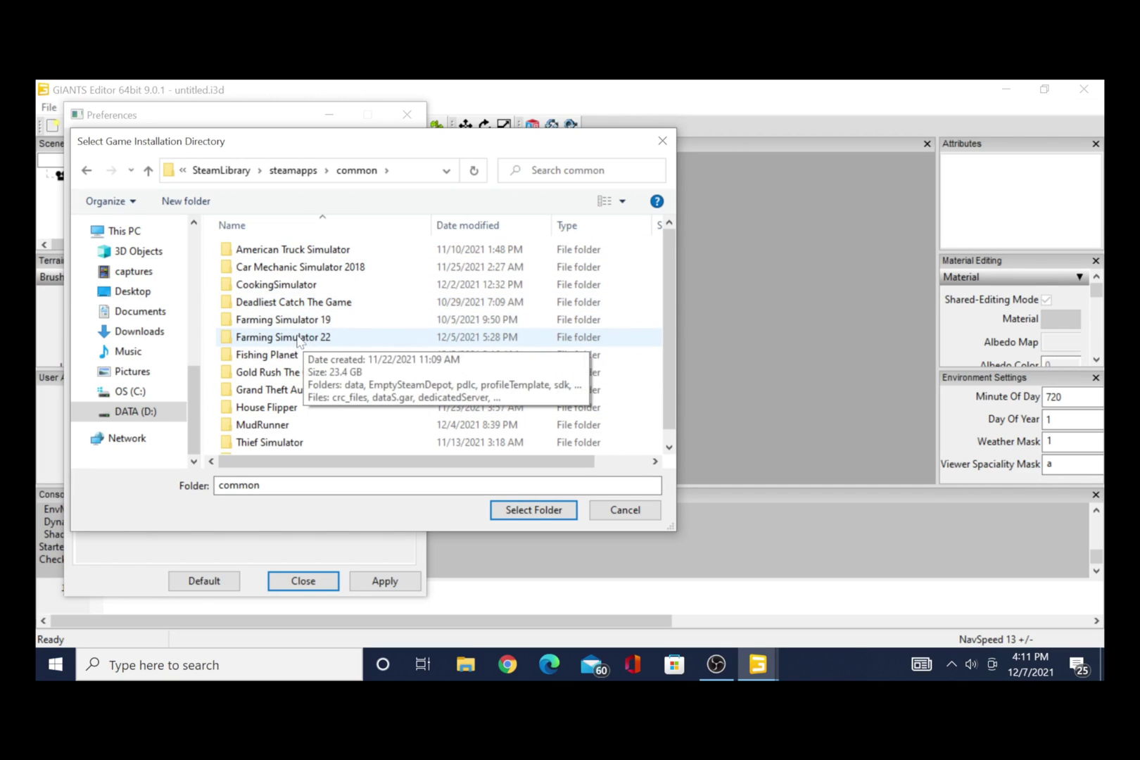
left_click(302, 342)
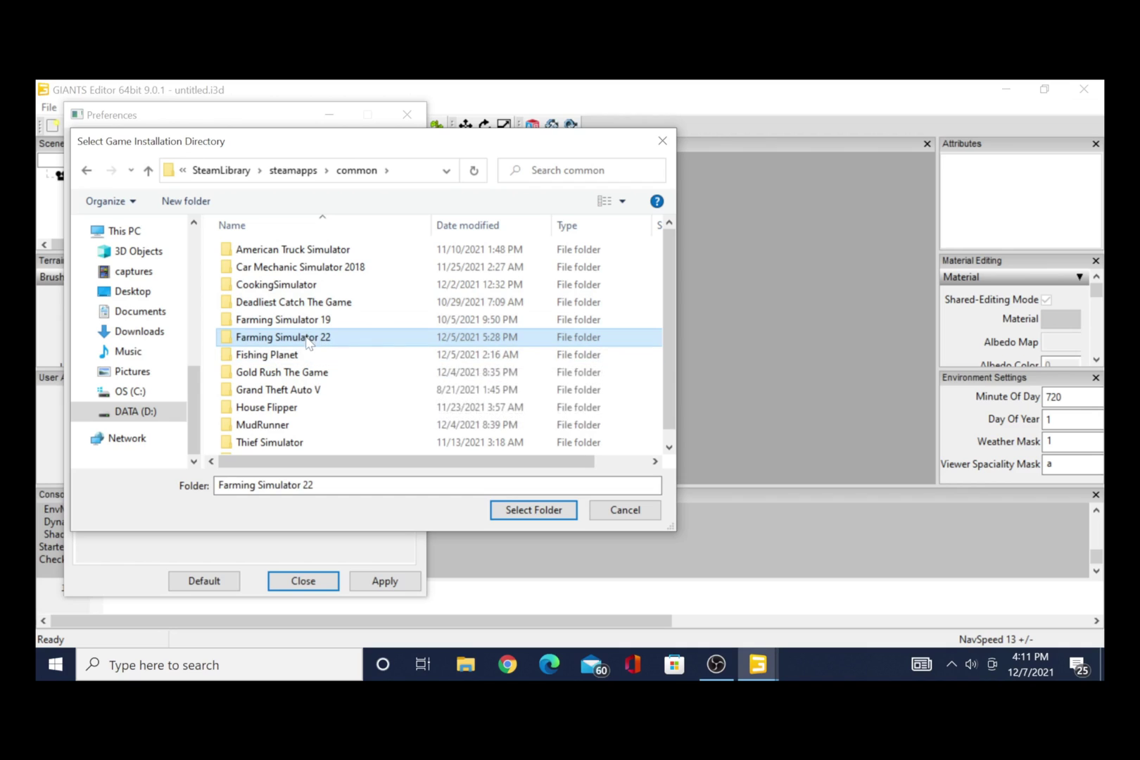
left_click(521, 519)
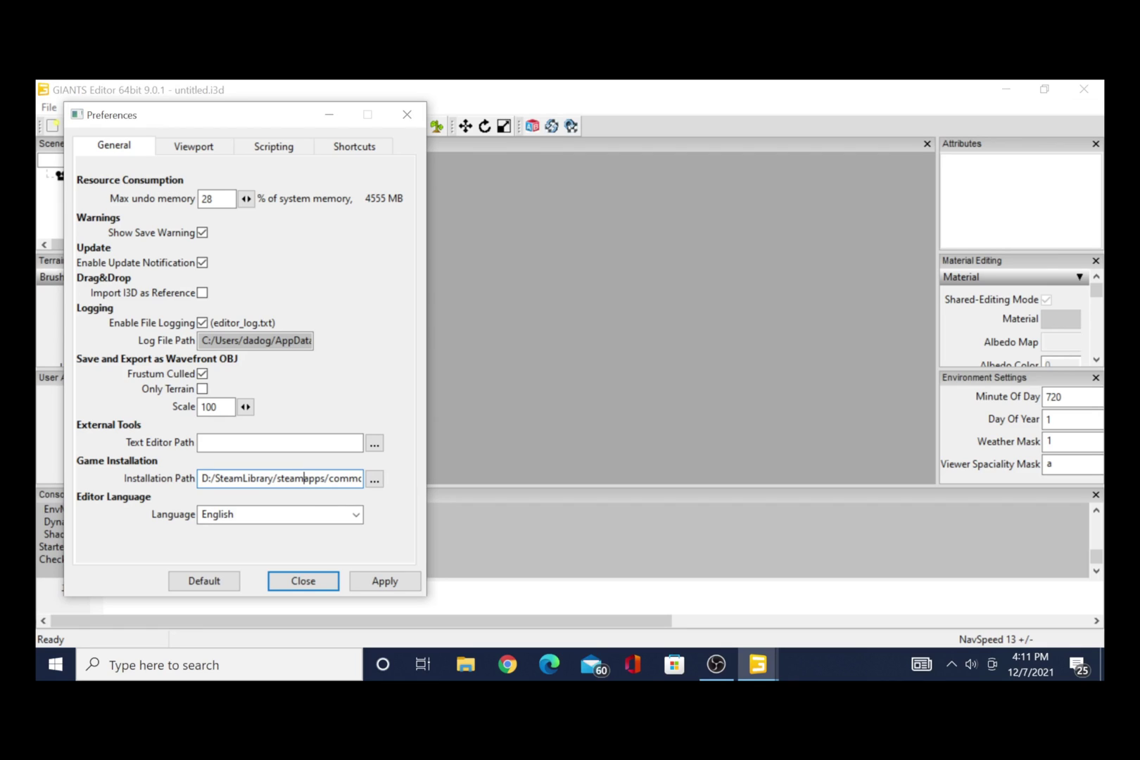
Check the game installation path through to its end, then apply and close the preferences.
key("Right")
key("Right")
key("Right")
key("Right")
key("Right")
key("Right")
key("Right")
key("Right")
key("Right")
key("Right")
key("Right")
key("Right")
key("Right")
key("Right")
key("Right")
key("Right")
key("Right")
key("Right")
key("Right")
key("Right")
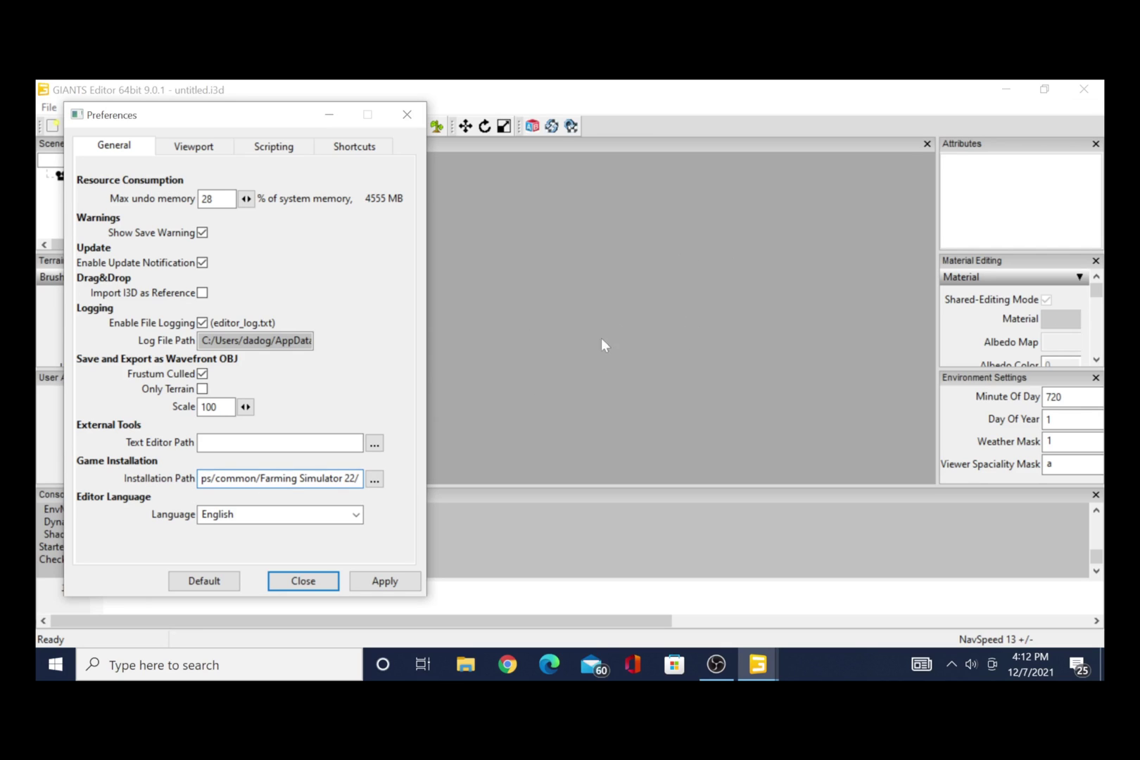
left_click(382, 590)
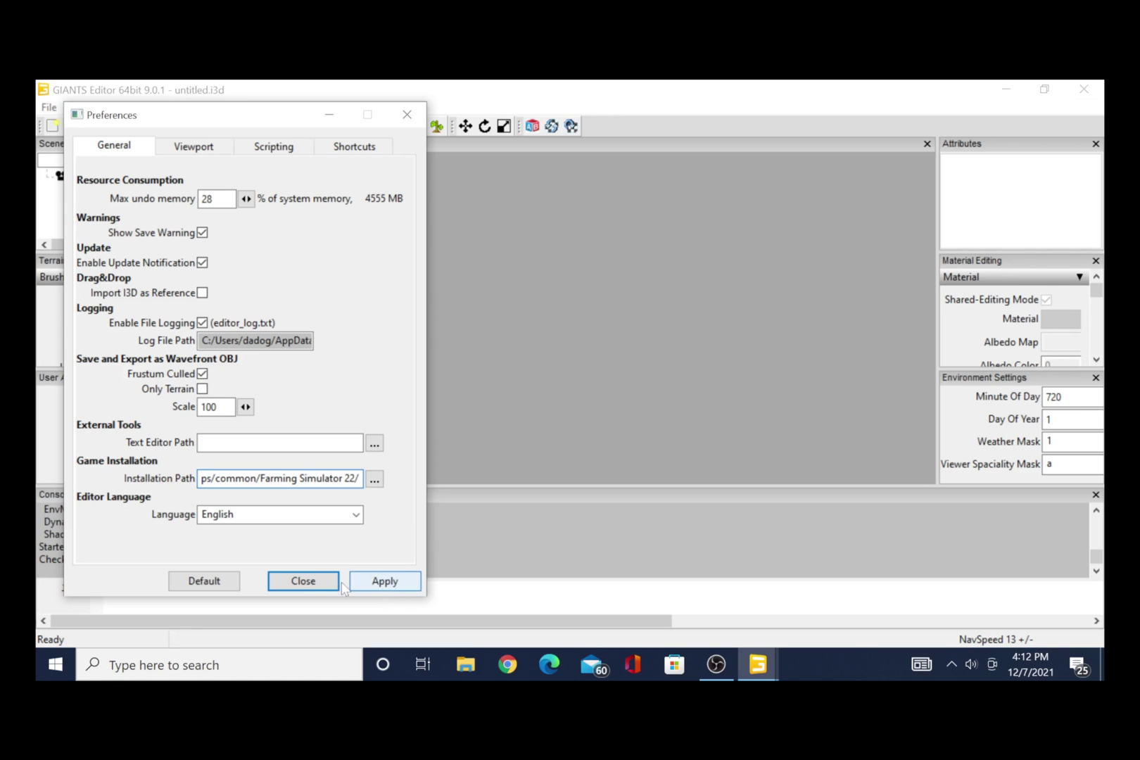
left_click(302, 582)
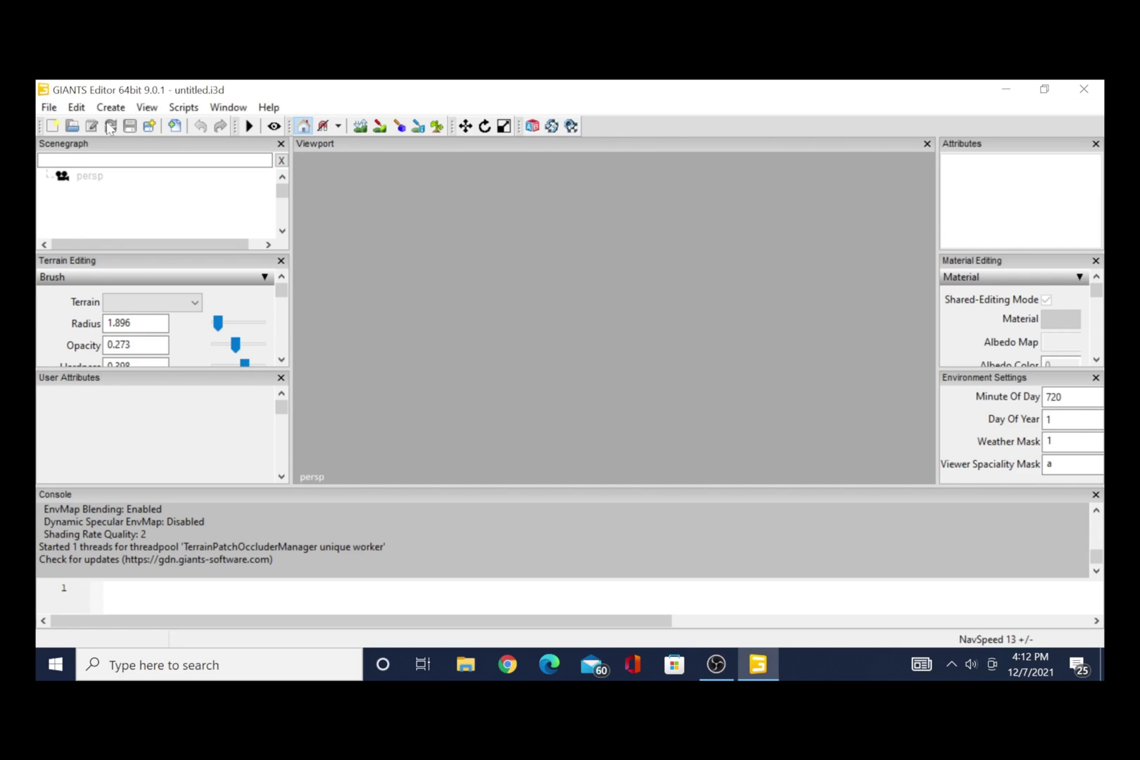
Start opening a mod and browse to the FS19_pipePack folder on the Desktop.
left_click(49, 109)
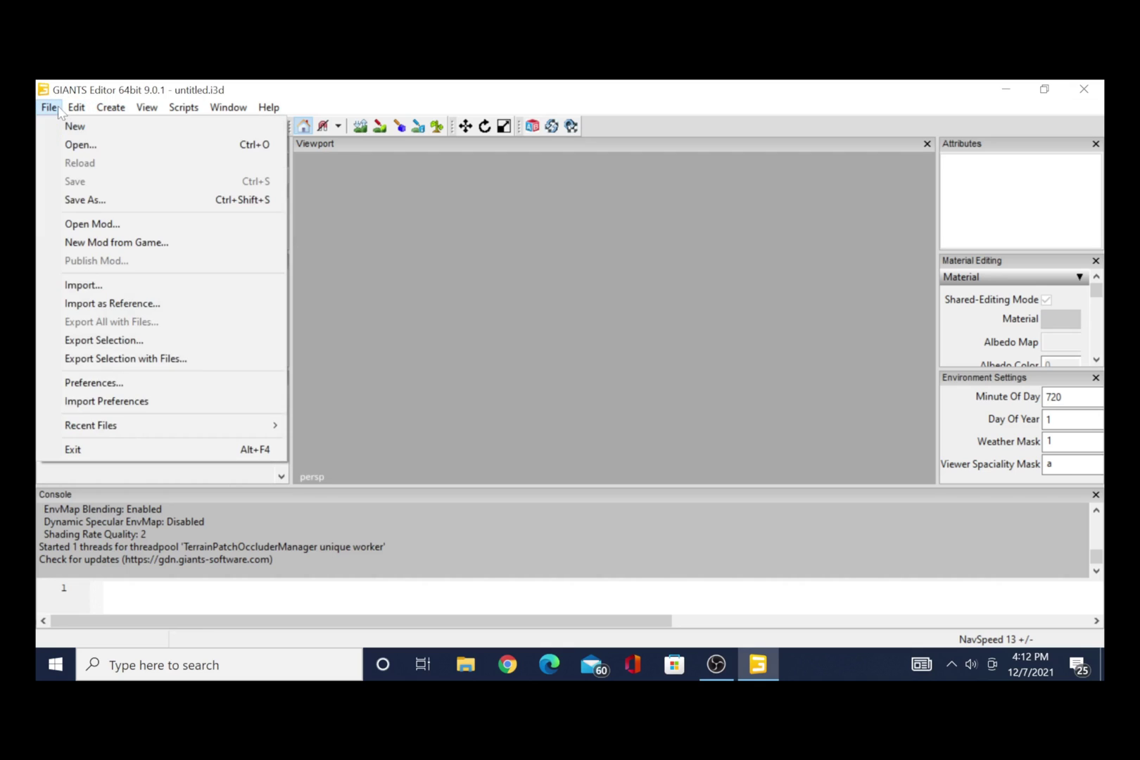
left_click(87, 225)
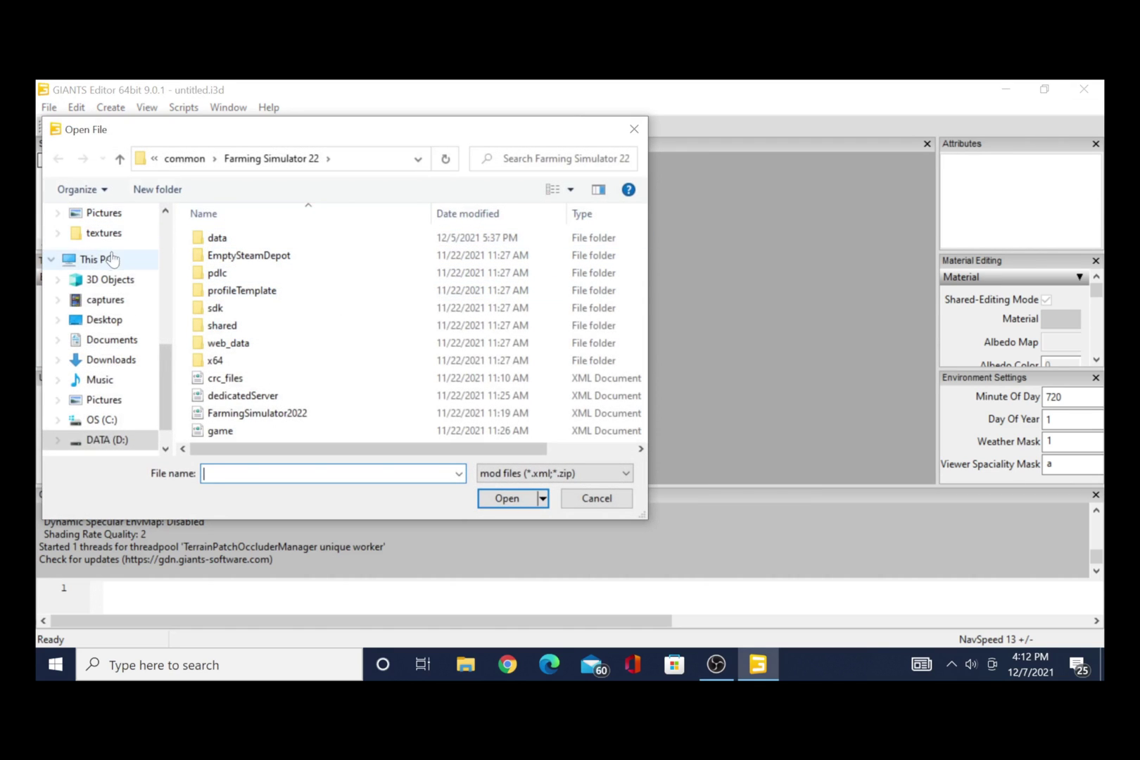
scroll(113, 259, "up", 6)
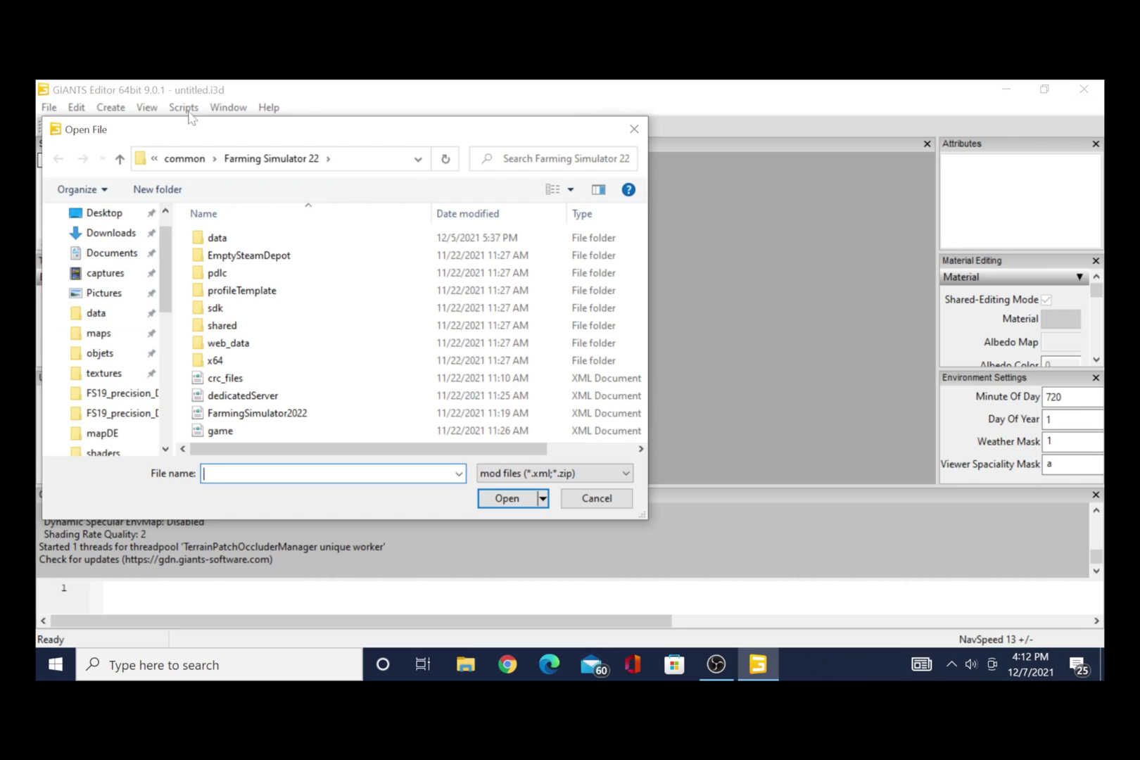
scroll(134, 266, "up", 1)
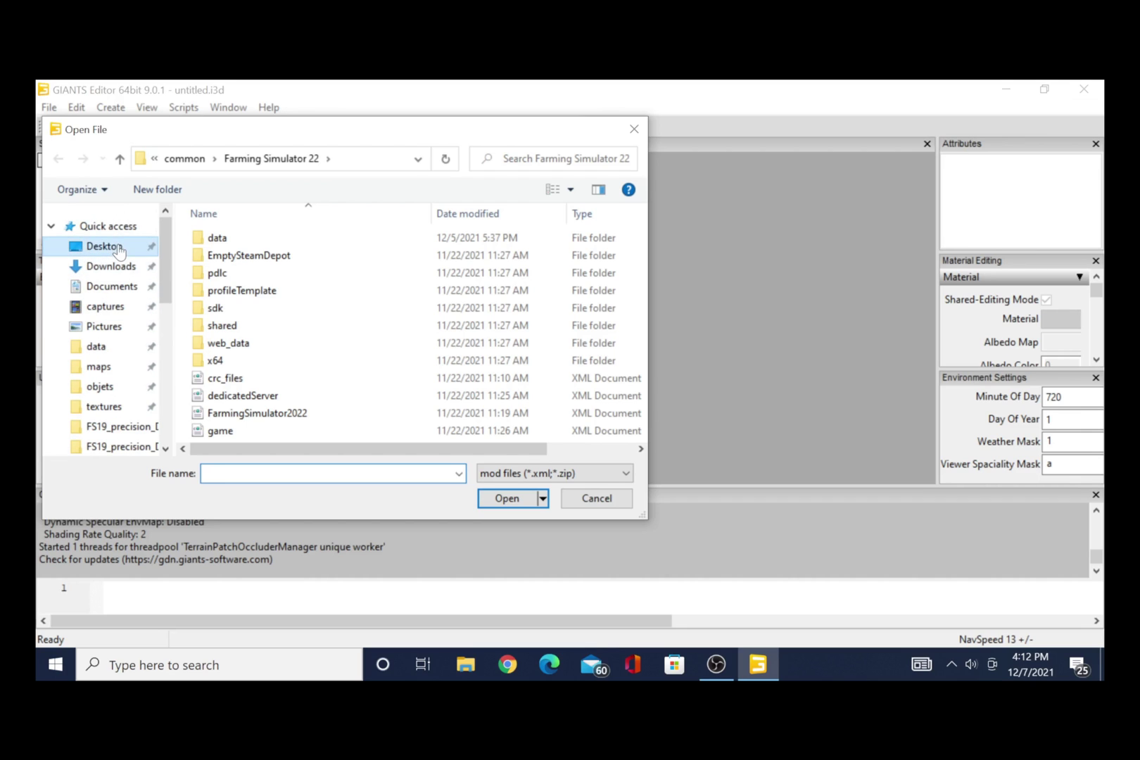
left_click(117, 247)
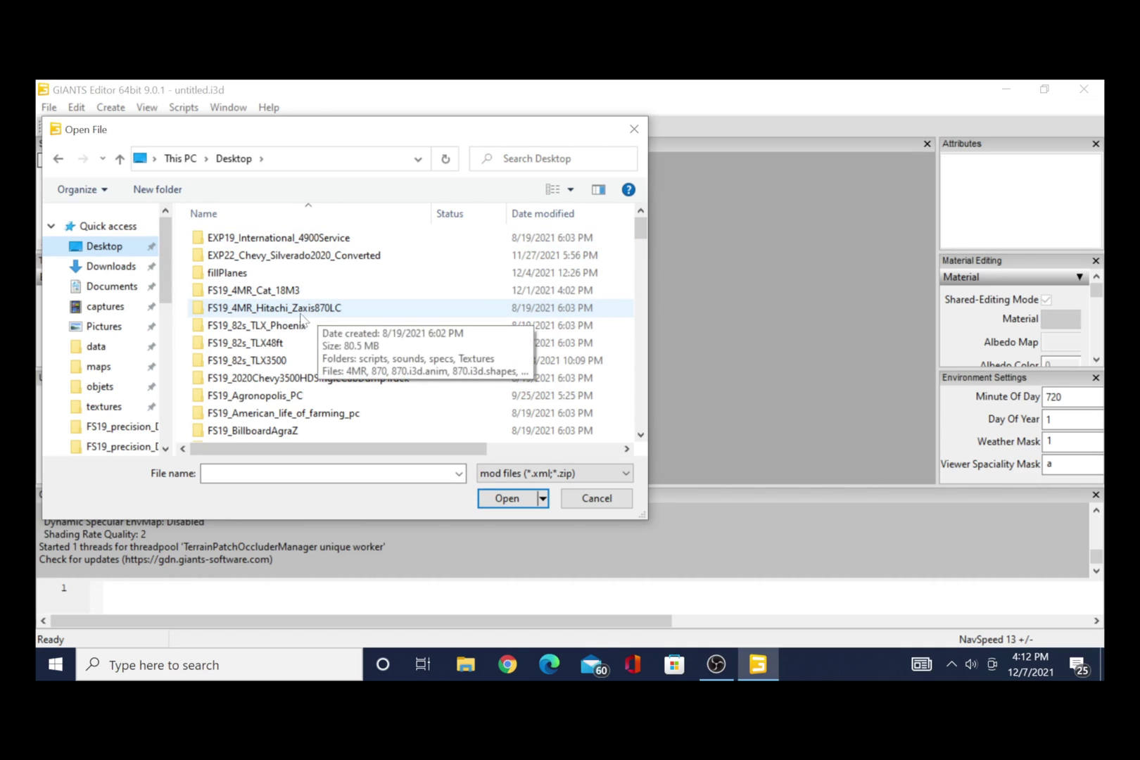
scroll(315, 309, "down", 2)
scroll(312, 317, "down", 6)
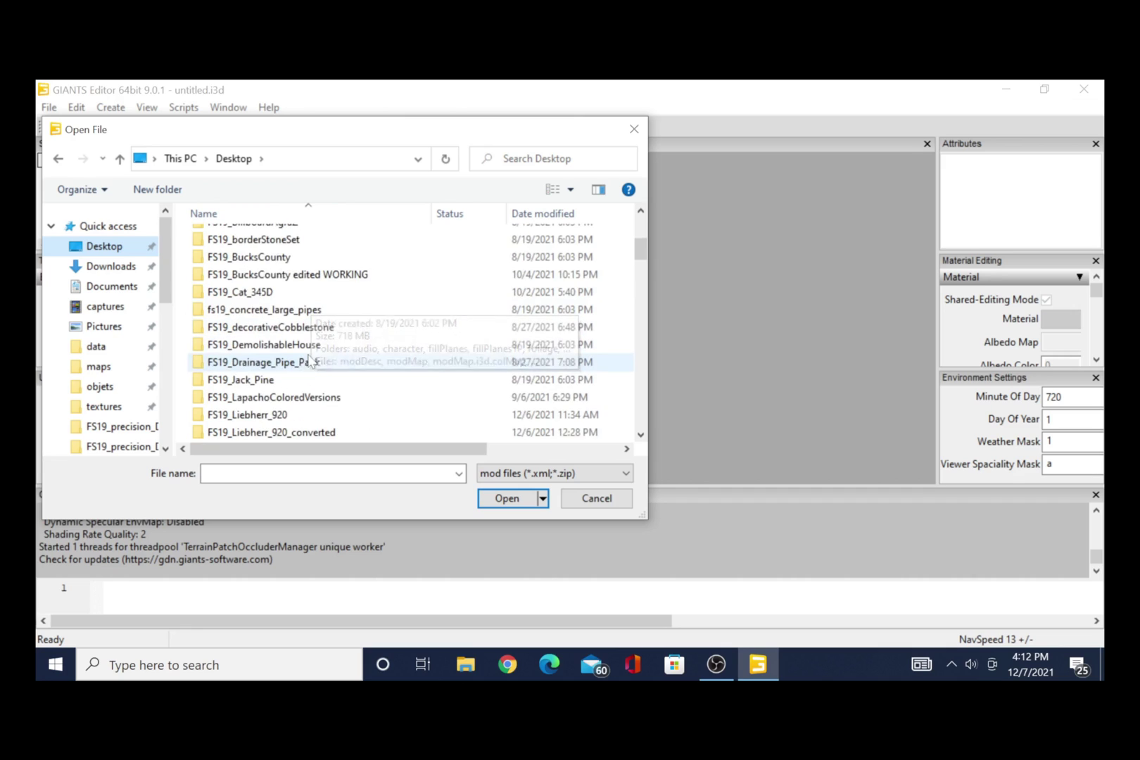
scroll(314, 345, "up", 8)
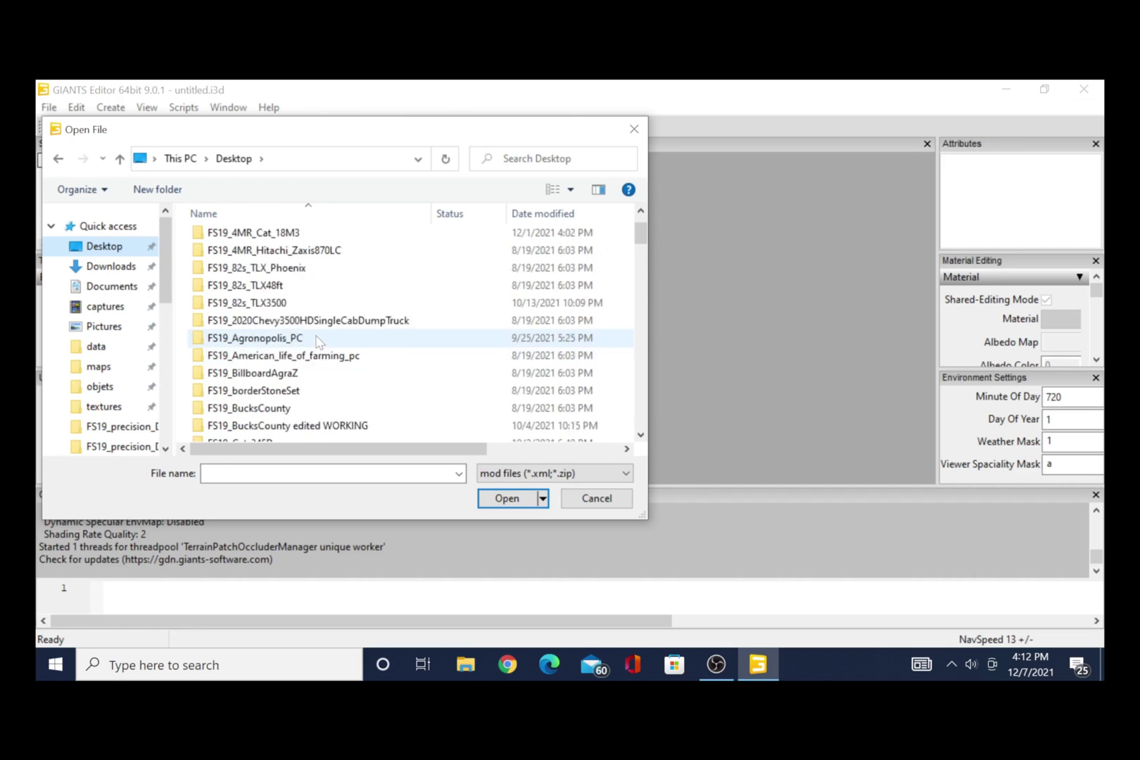
scroll(314, 296, "down", 8)
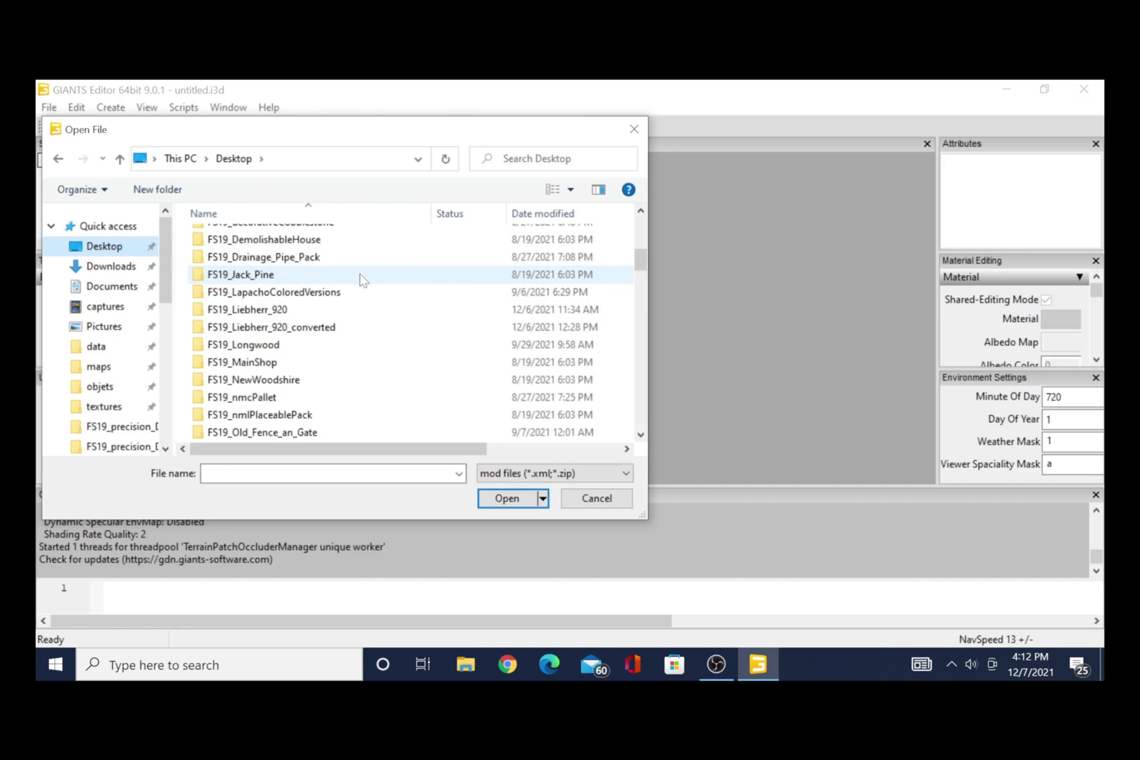
scroll(299, 387, "down", 1)
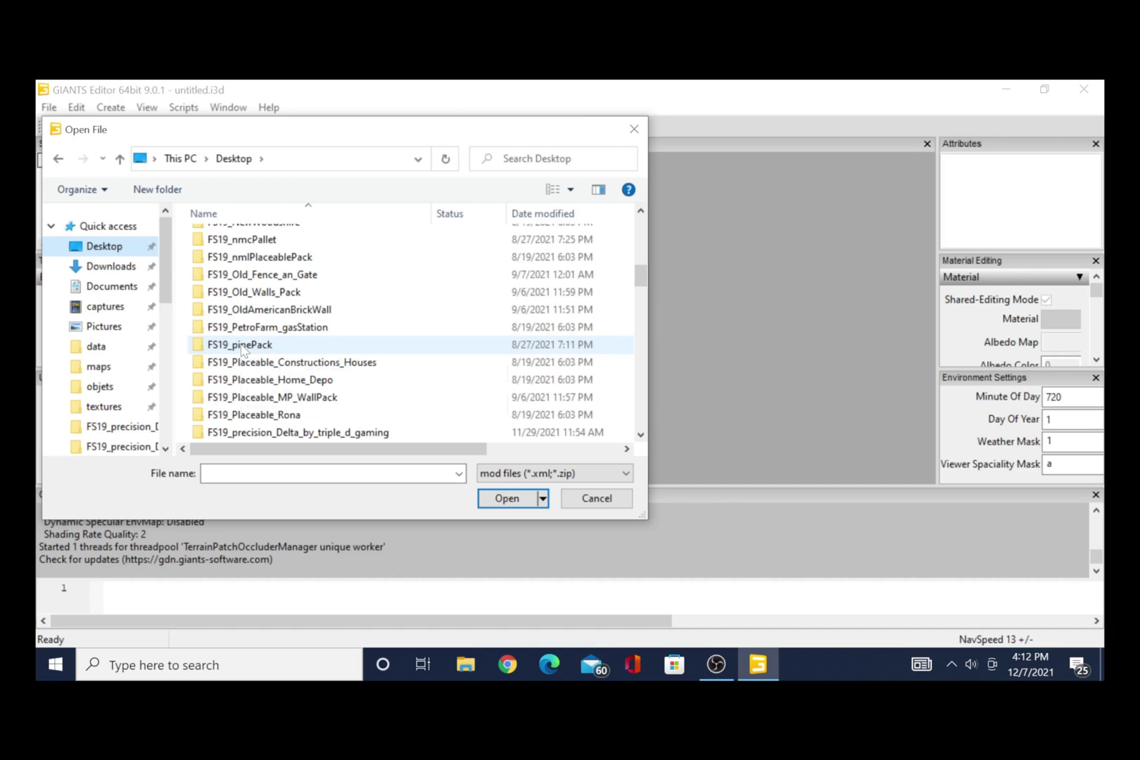
double_click(242, 345)
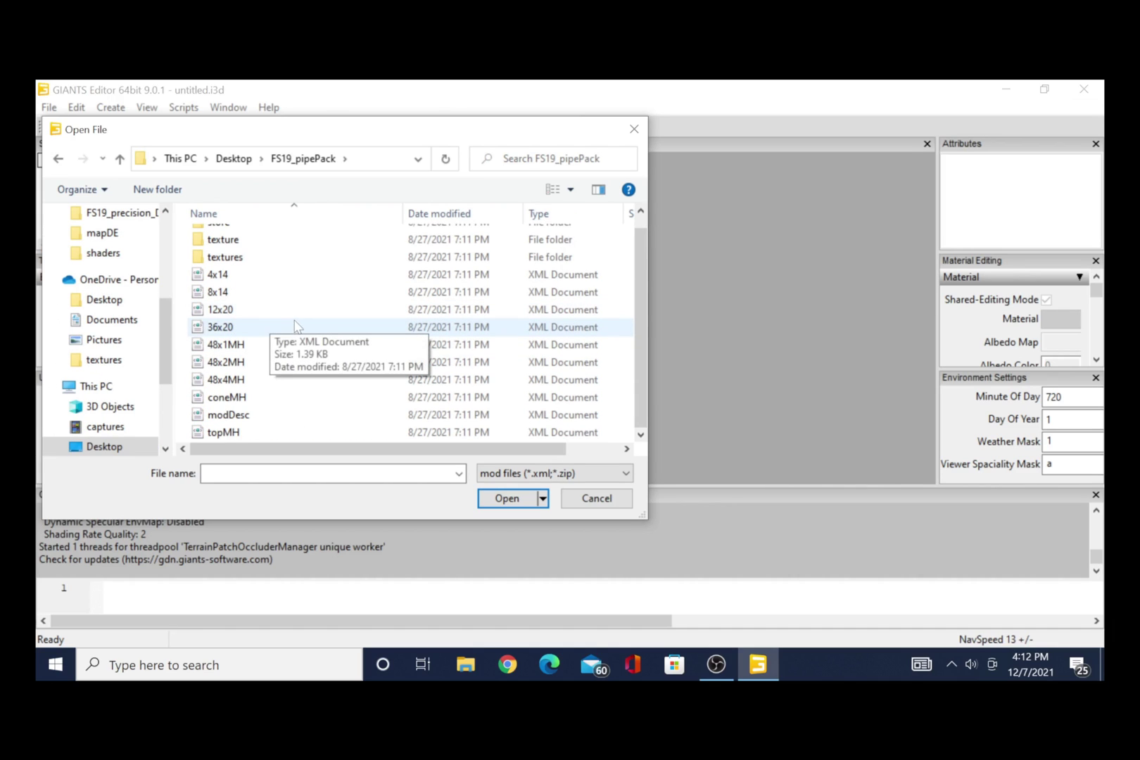
Open the modDesc XML file from the FS19_pipePack folder as the mod.
scroll(281, 278, "up", 1)
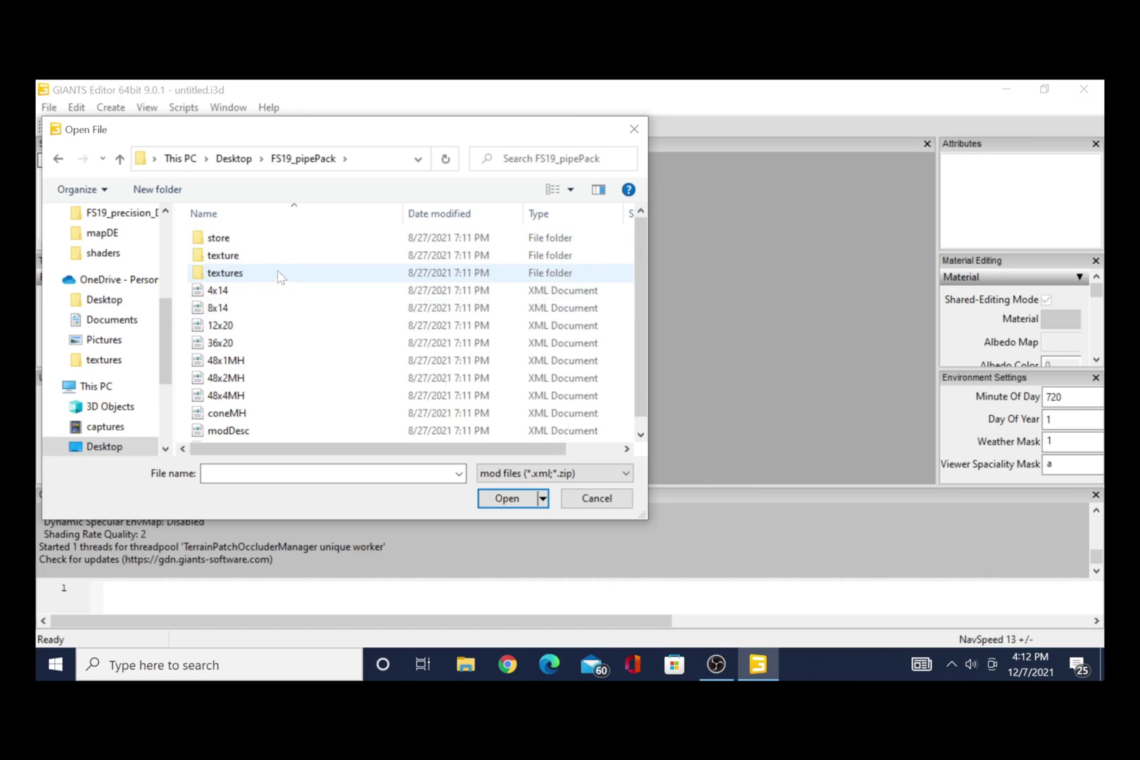
scroll(288, 302, "down", 1)
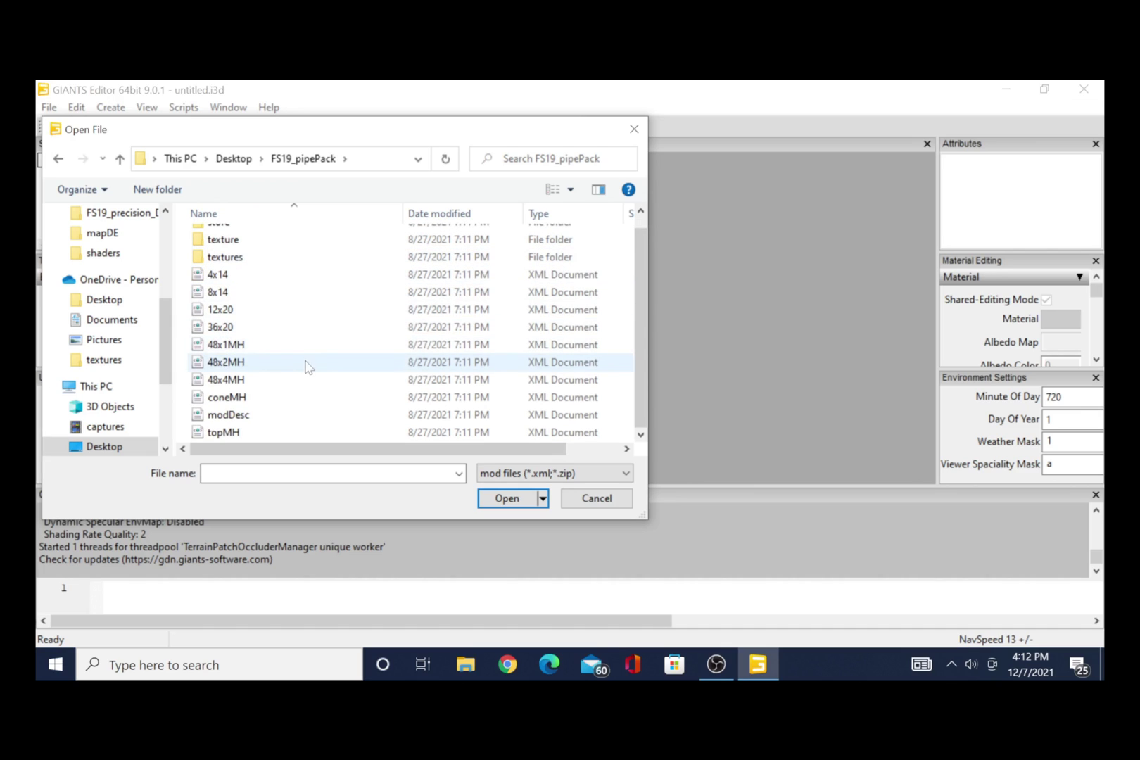
left_click(244, 421)
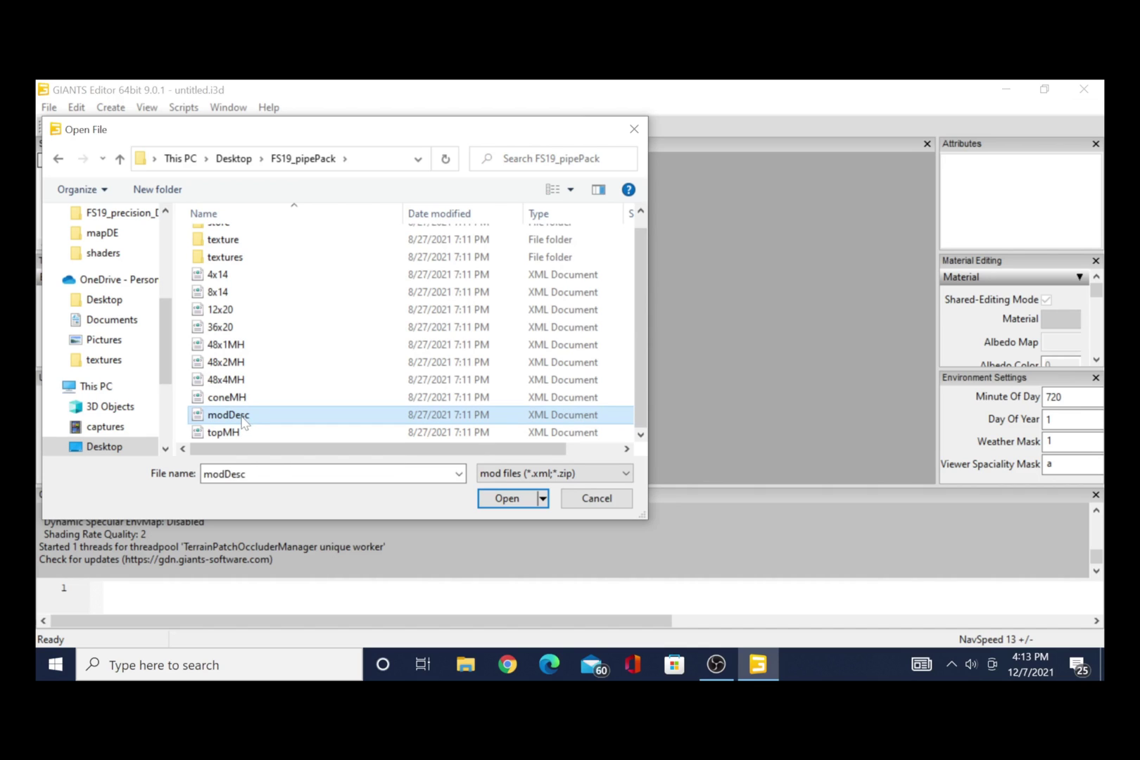
left_click(504, 499)
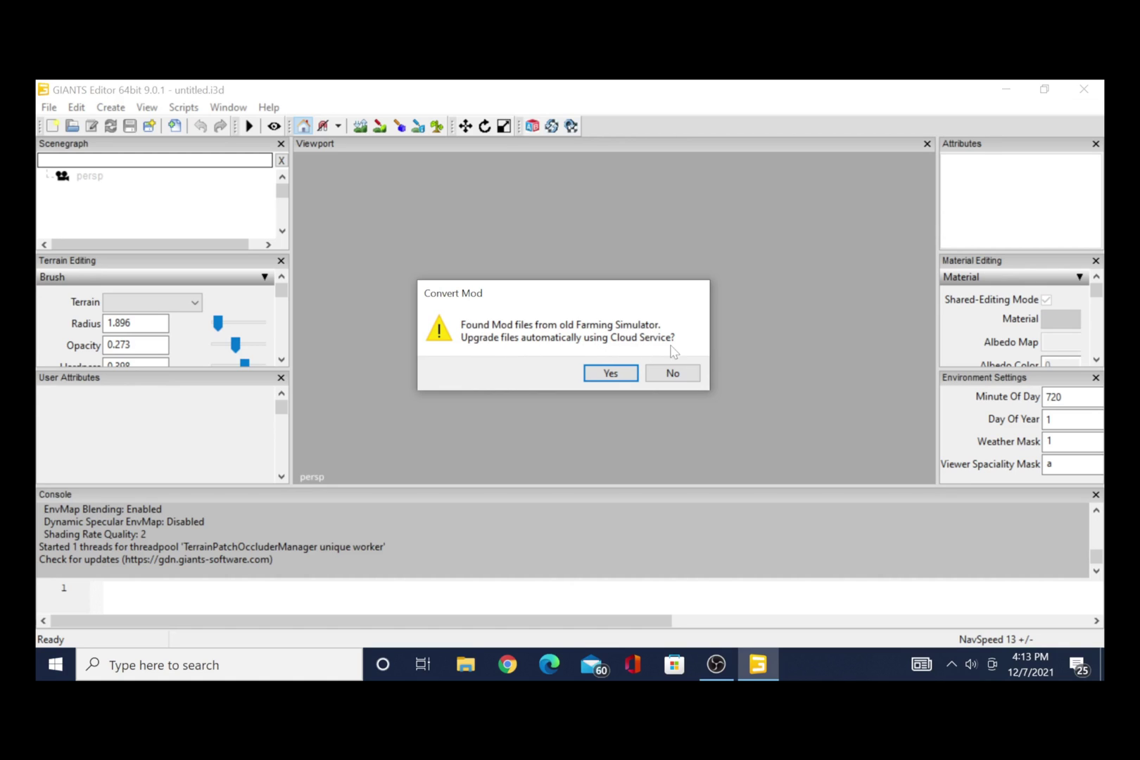
Upgrade the mod files with the Cloud Service into D:/desktop/FS19_pipePack_converted, using the Farming Simulator 19 install directory, and dismiss the migration report.
left_click(610, 373)
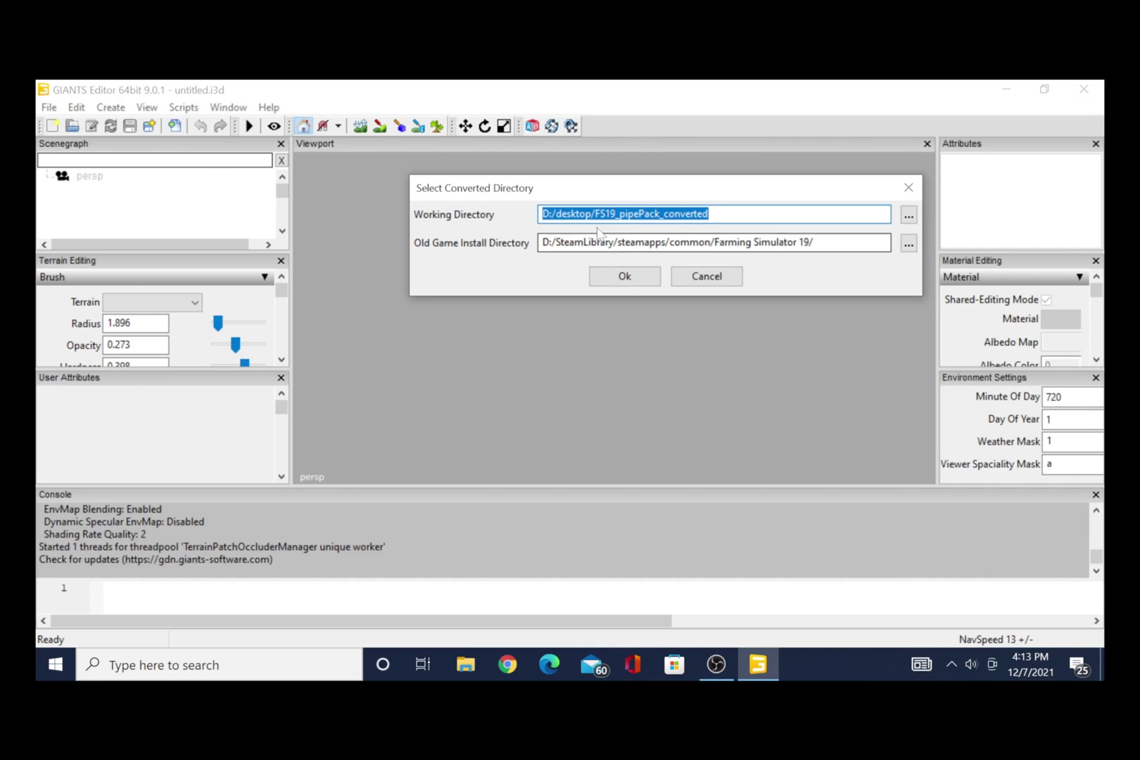
left_click(622, 278)
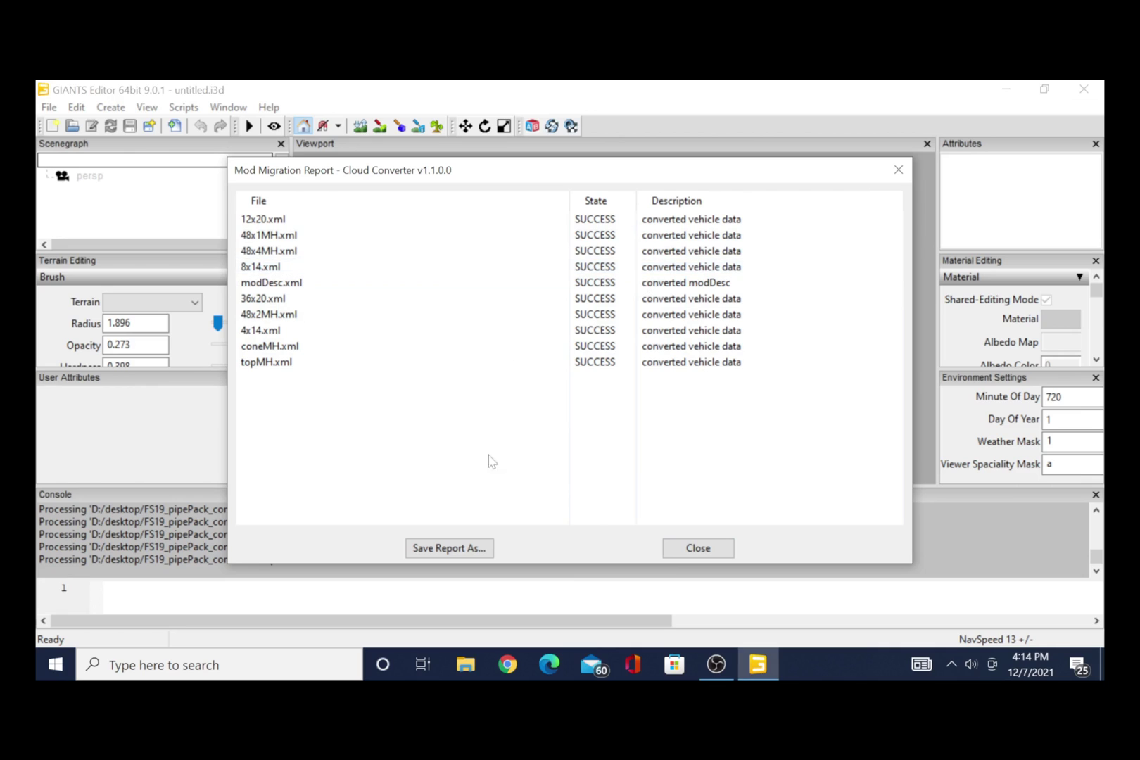
left_click(700, 549)
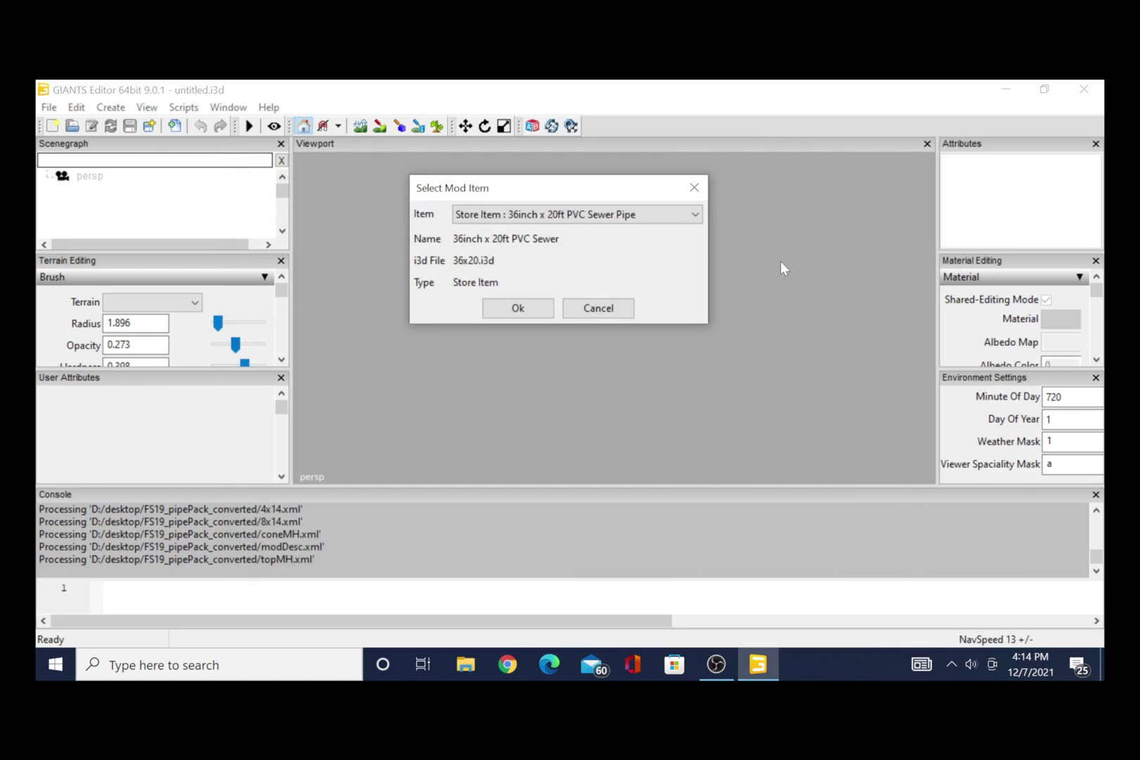
Load the store item "36inch x 20ft PVC Sewer Pipe" from the converted mod.
left_click(695, 215)
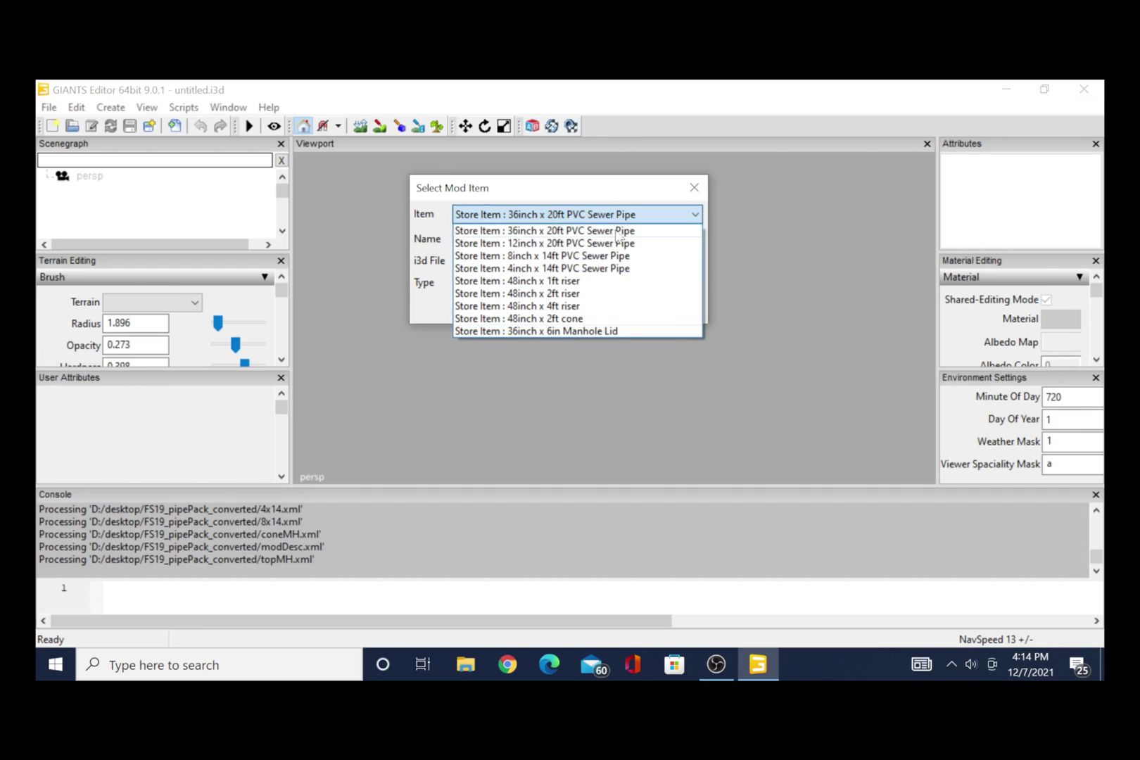
left_click(598, 218)
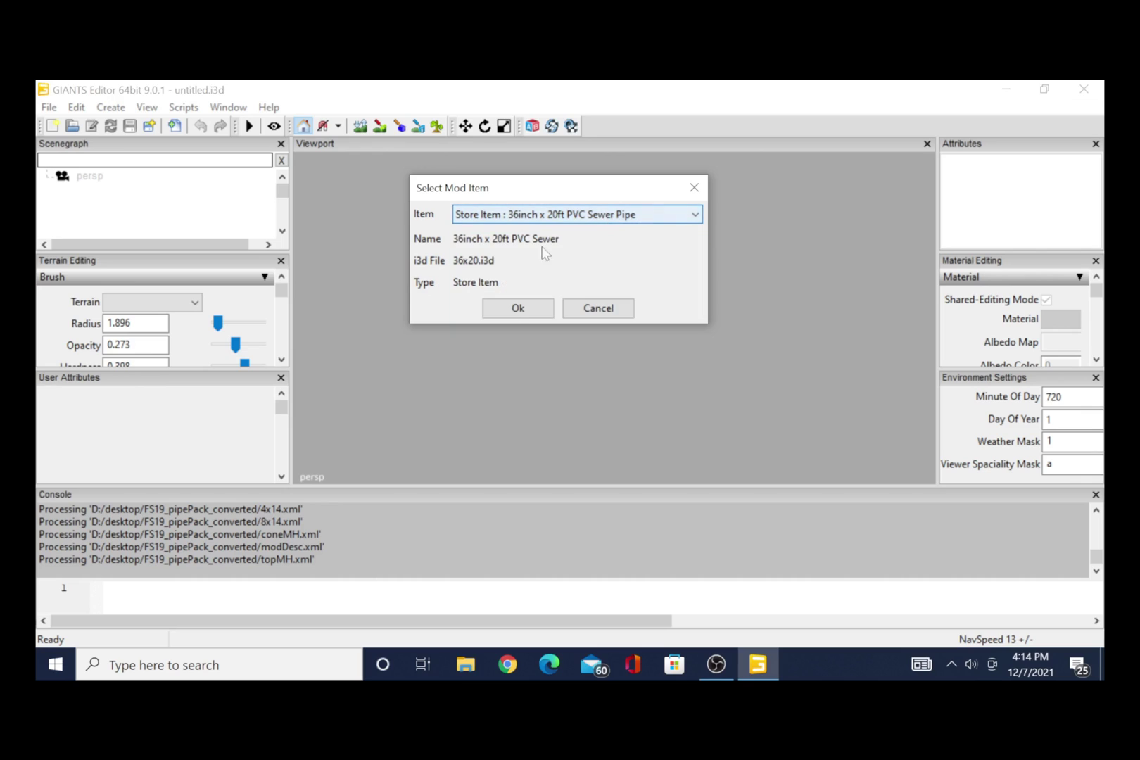
left_click(518, 307)
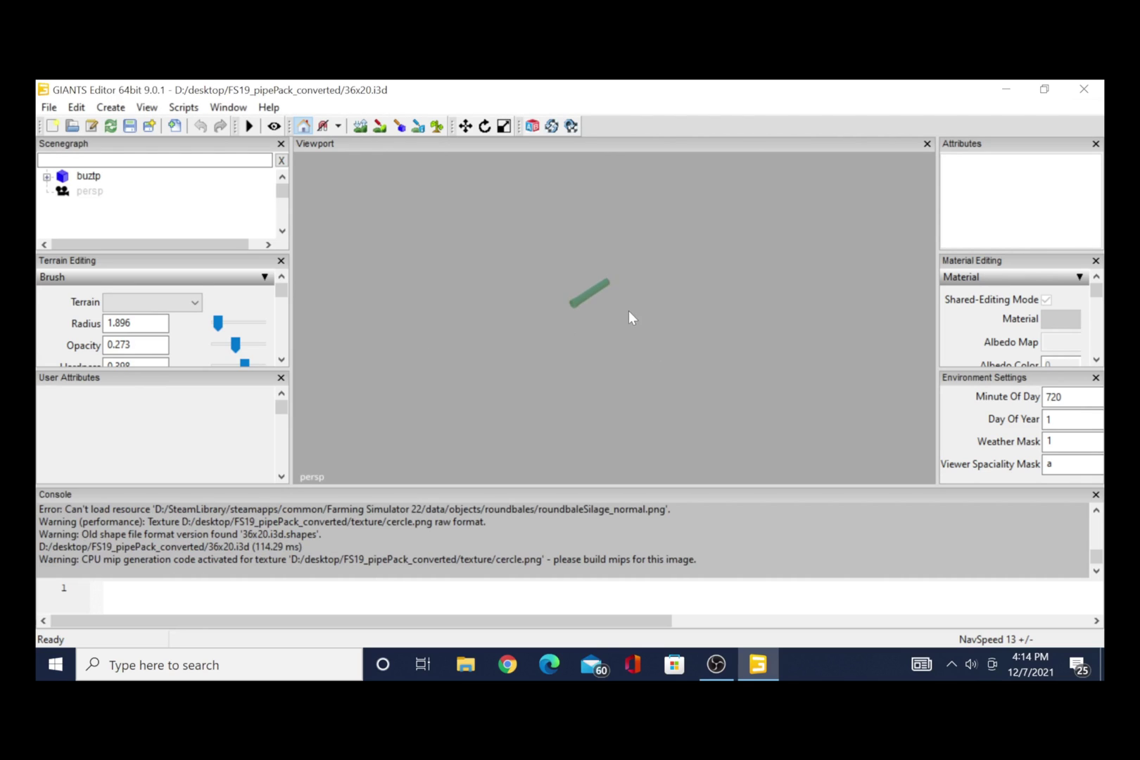
Examine the sewer pipe model and the nodes under buztp, including hook, and quit the editor without saving 36x20.i3d.
scroll(629, 312, "up", 3)
scroll(607, 283, "up", 5)
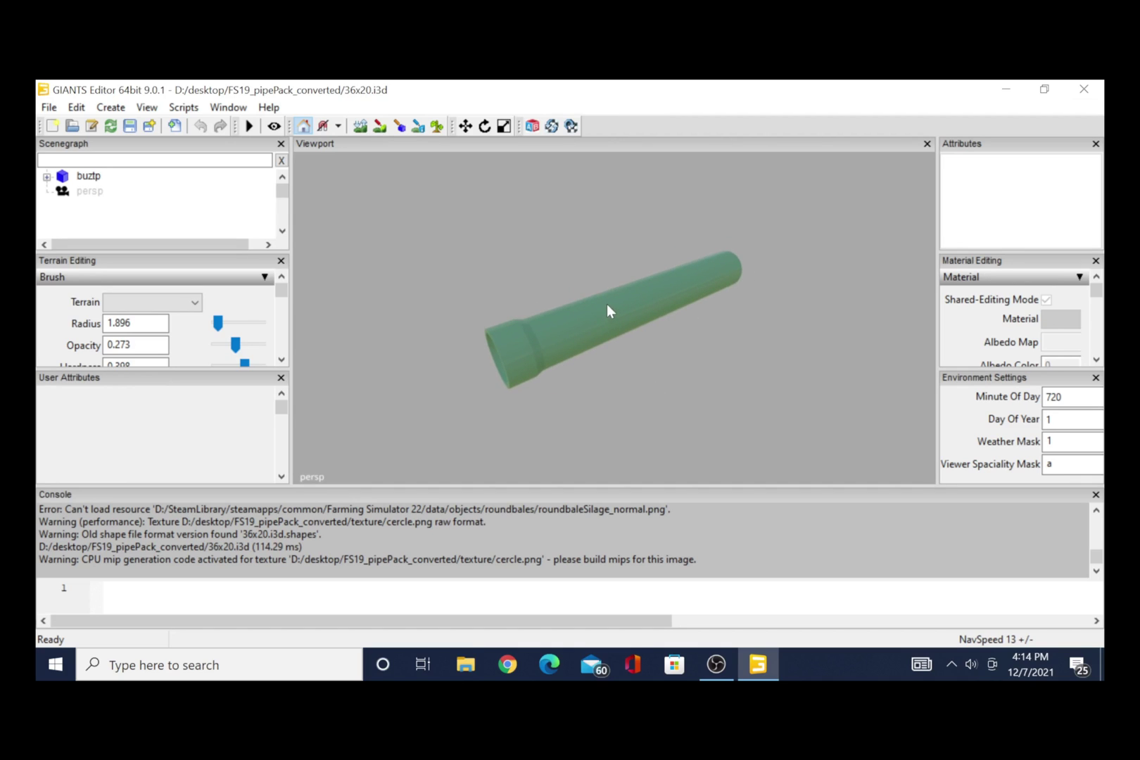
left_click_drag(607, 304, 486, 347)
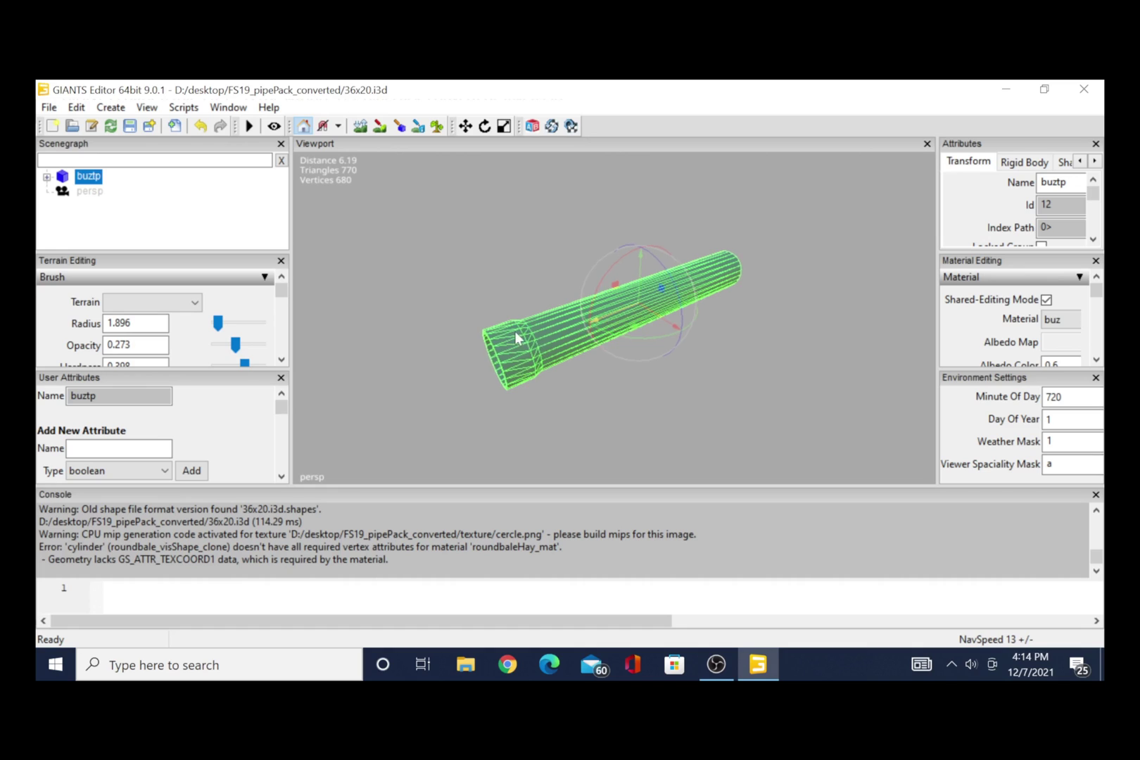
scroll(515, 332, "up", 2)
middle_click_drag(571, 369, 660, 322)
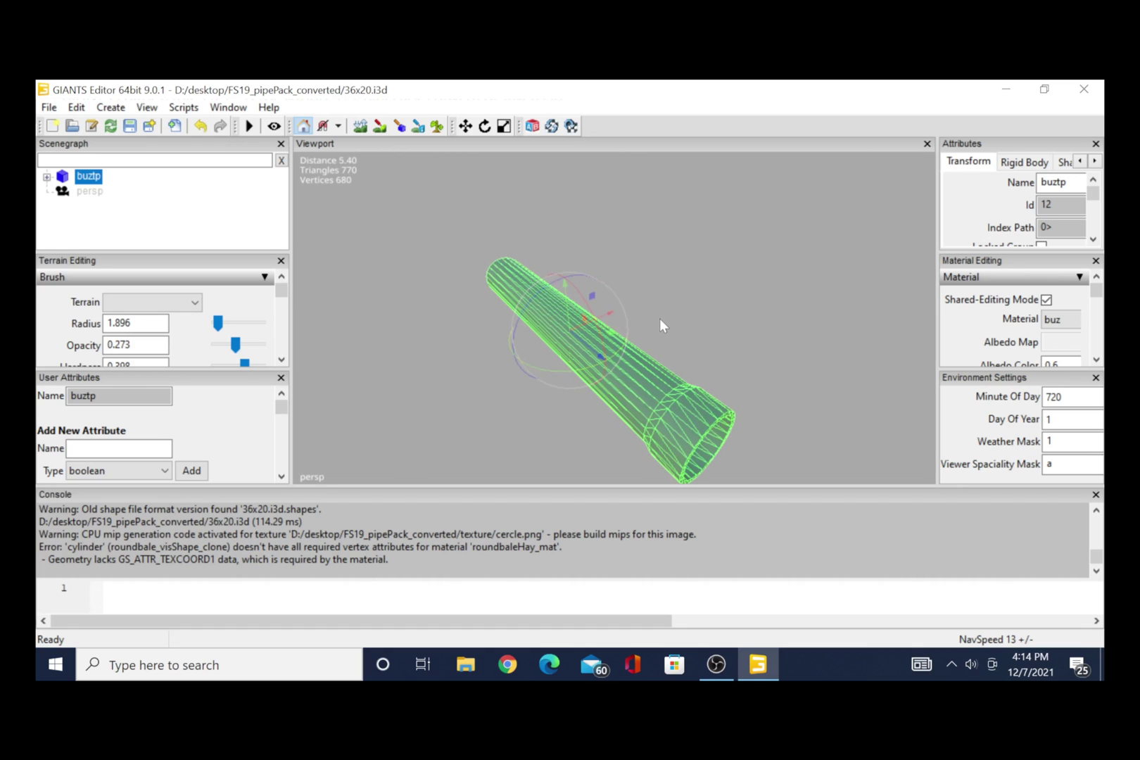
left_click(47, 176)
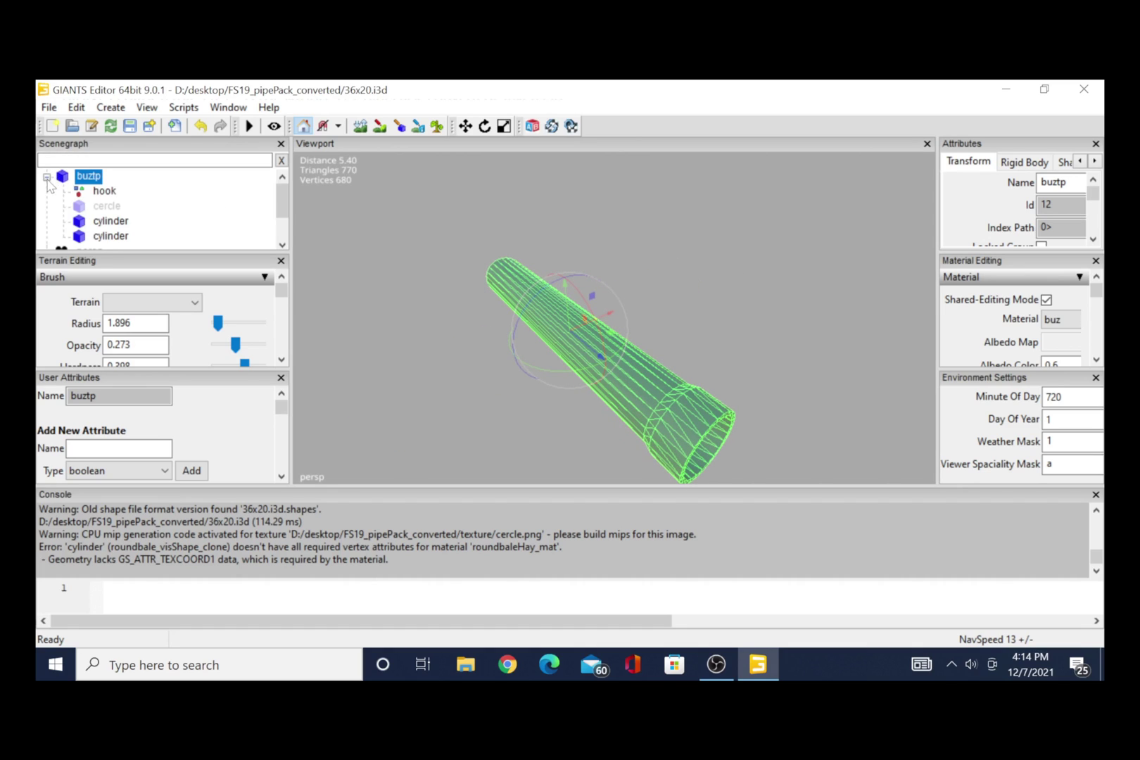
left_click(102, 194)
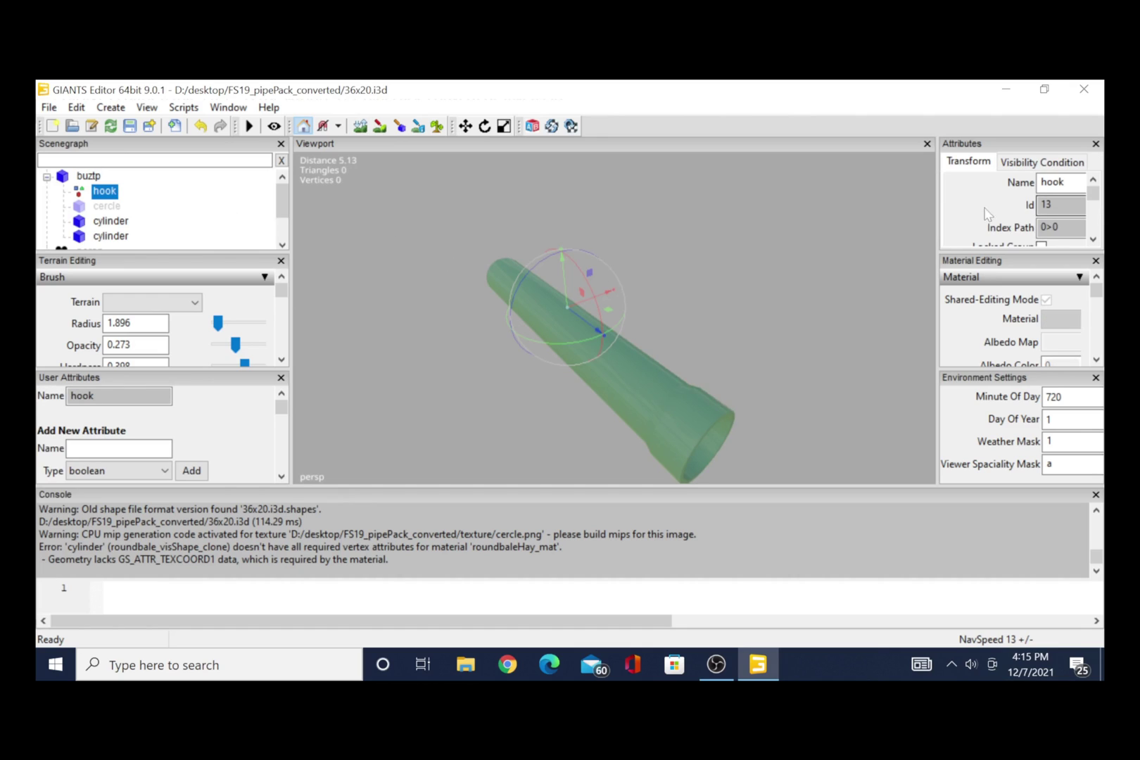
left_click(1096, 88)
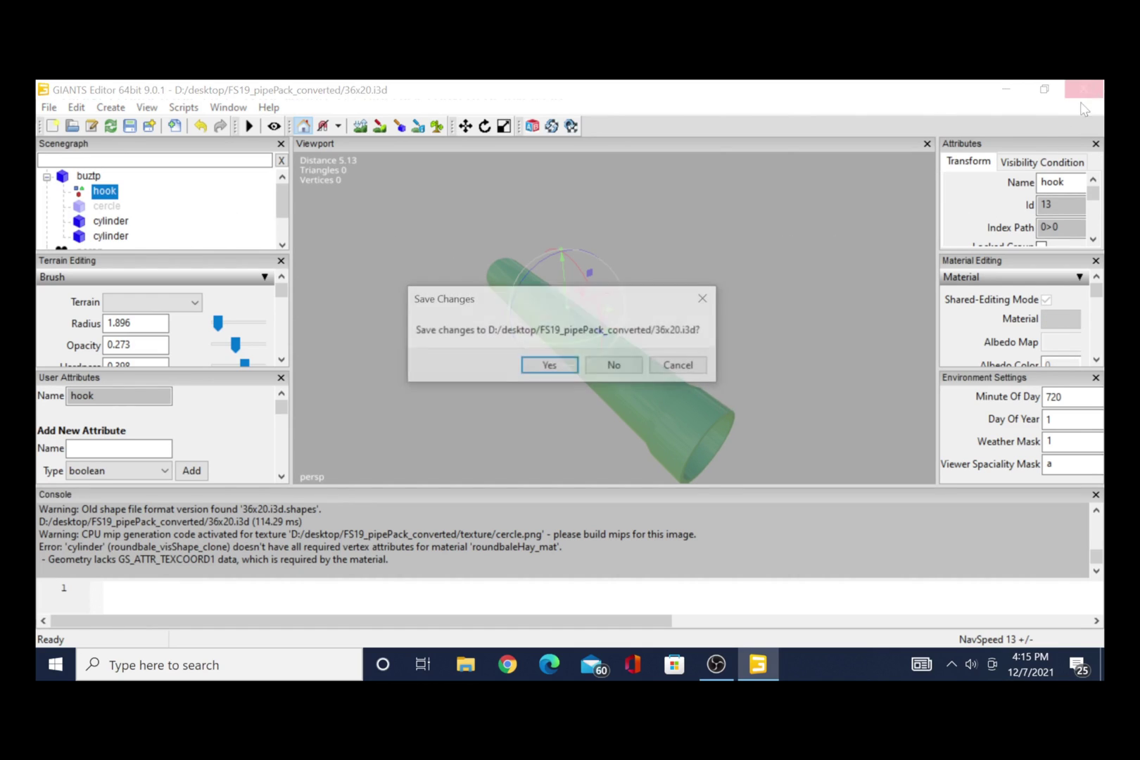
left_click(615, 365)
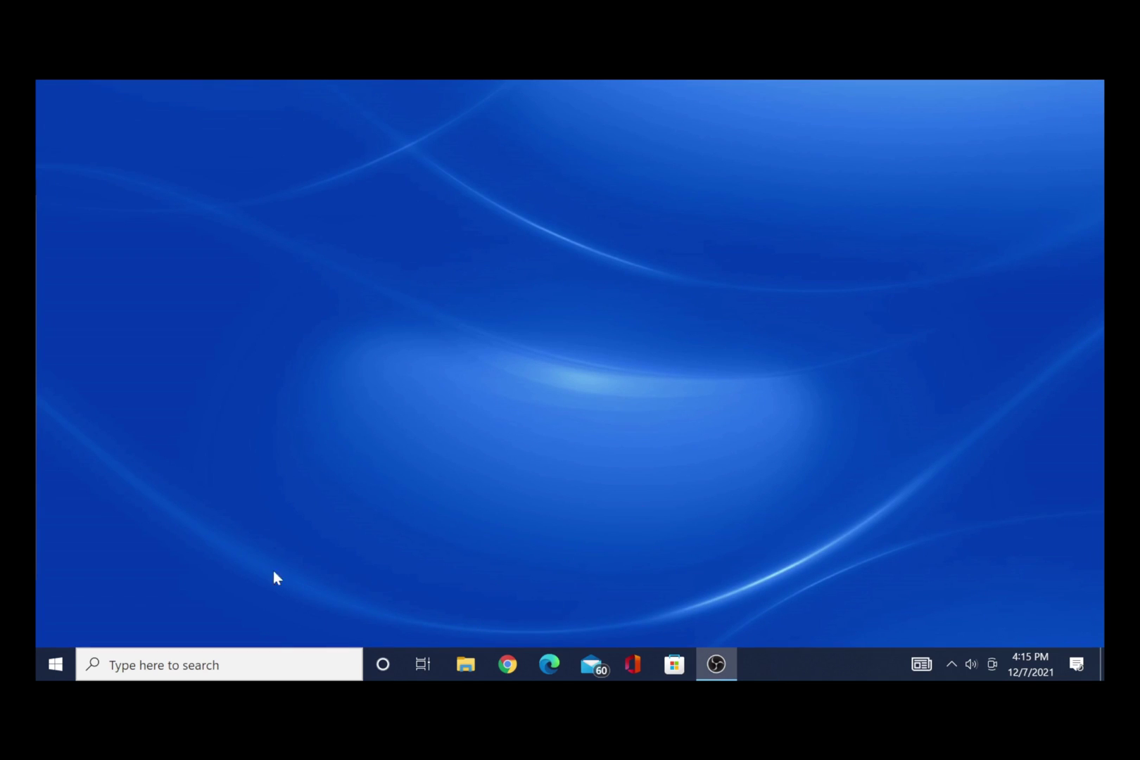
Switch to File Explorer and show the contents of the Desktop folder.
left_click(271, 665)
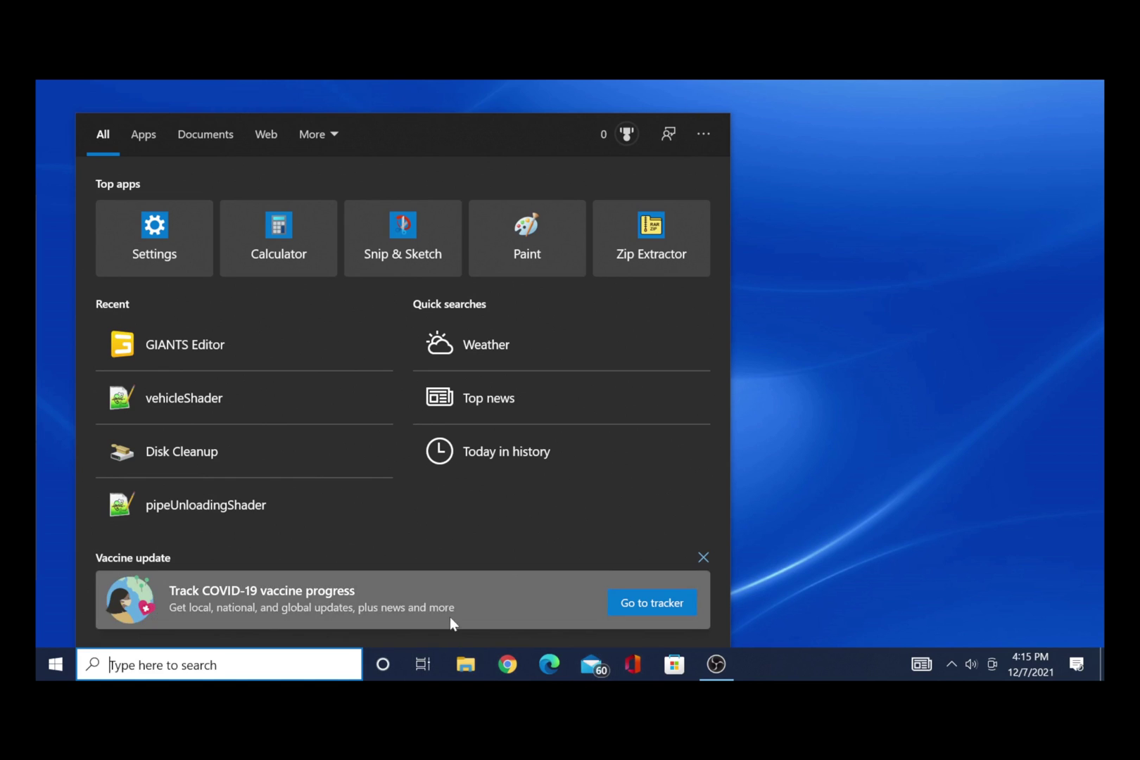
left_click(476, 665)
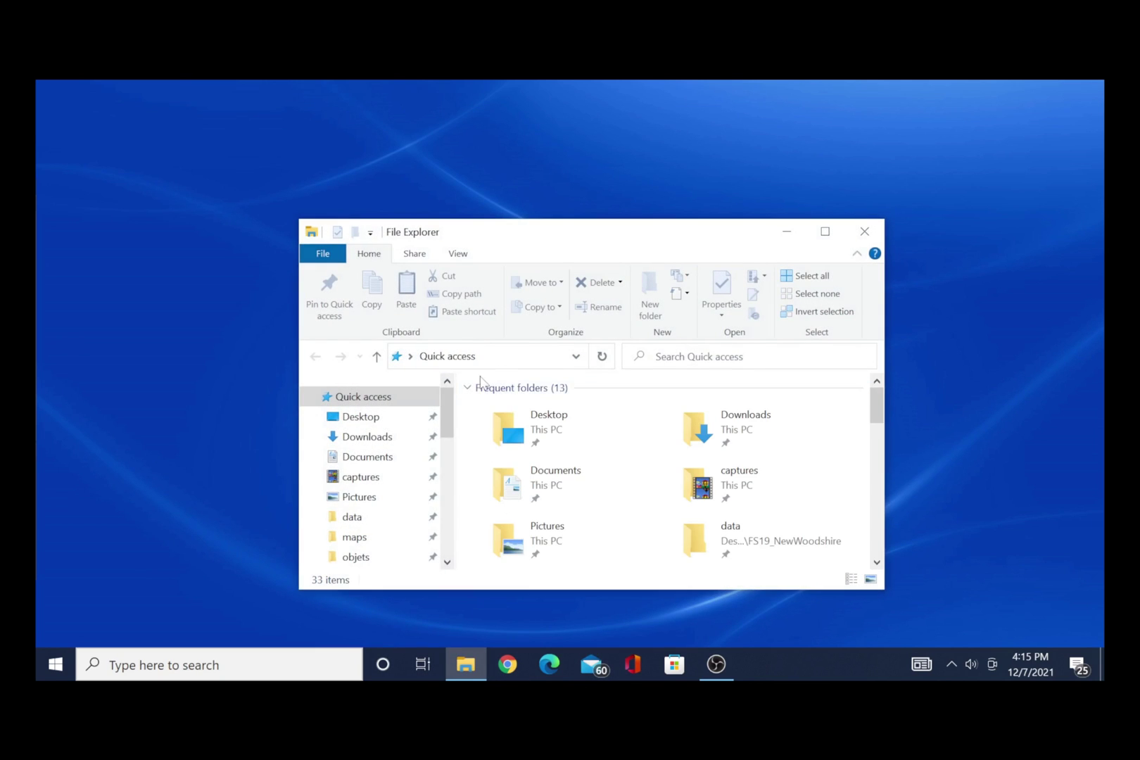
left_click(359, 416)
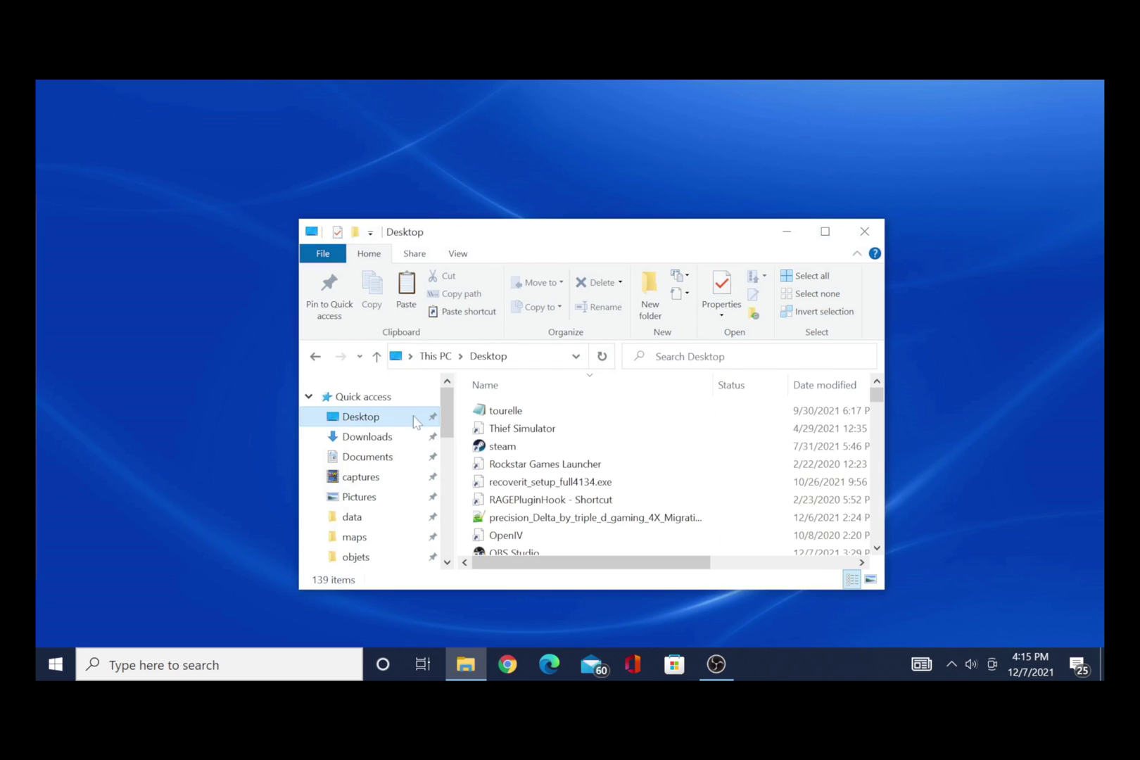
Find the FS19_pipePack_converted folder on the Desktop and open it.
scroll(593, 445, "down", 10)
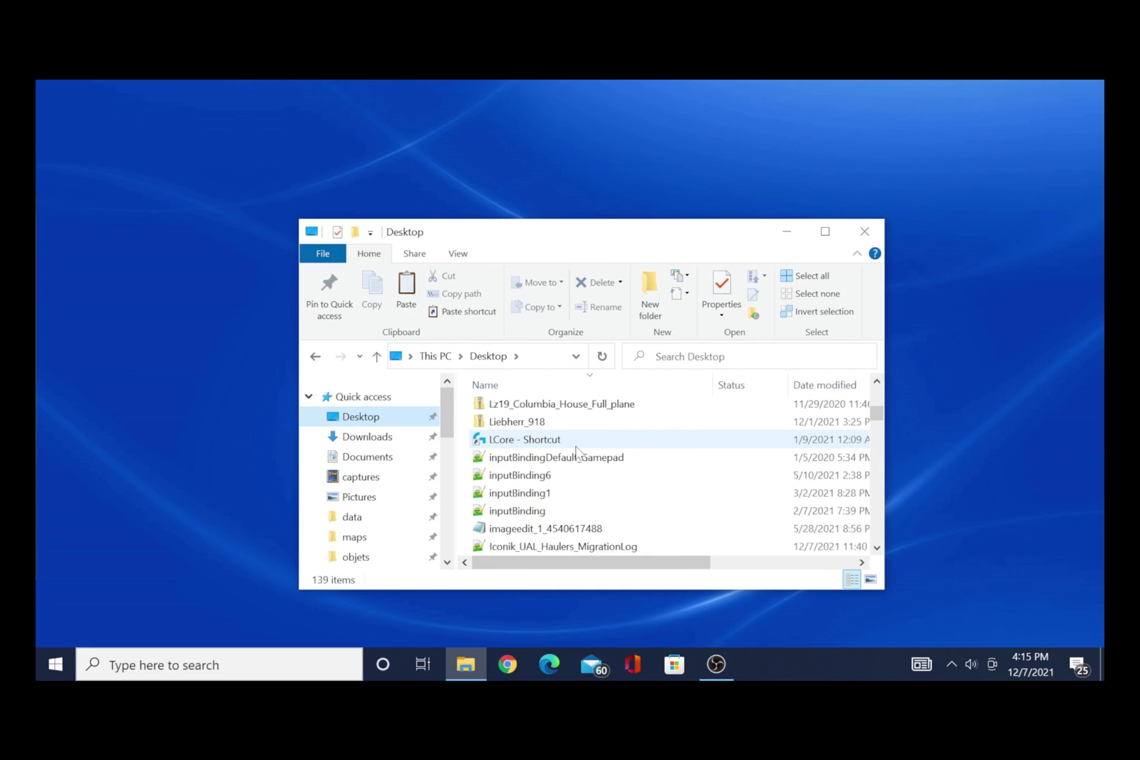
scroll(579, 447, "down", 10)
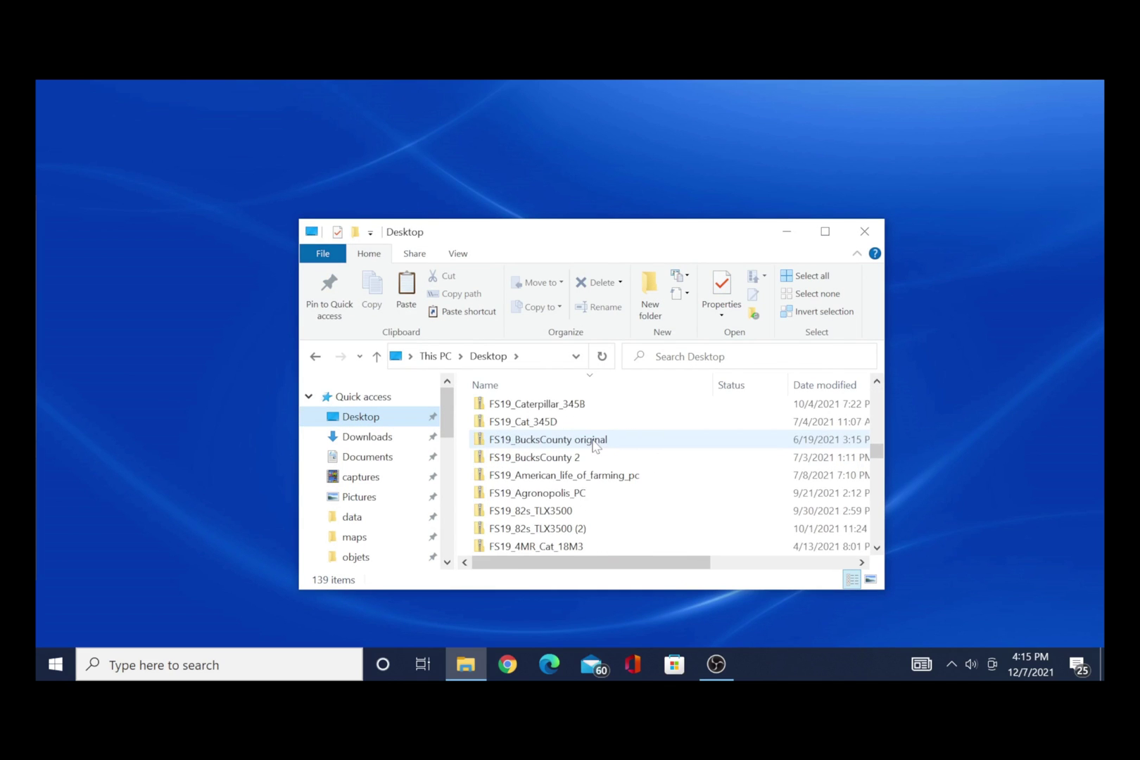
scroll(495, 403, "up", 4)
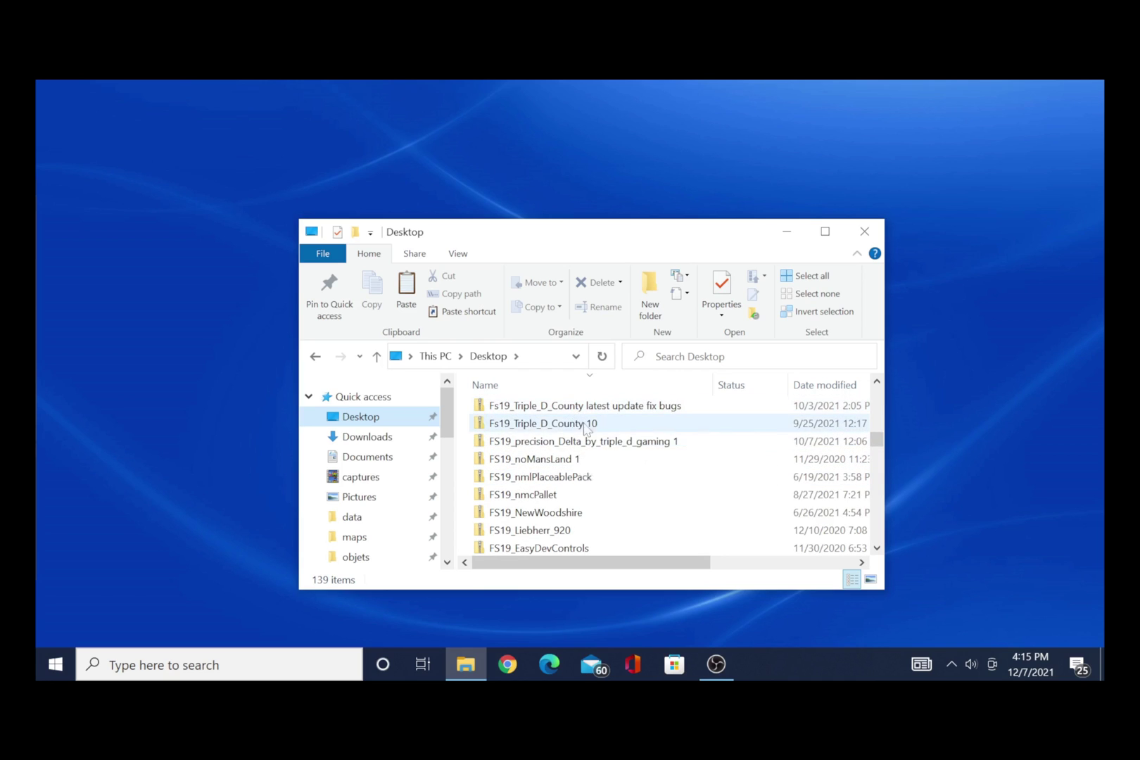
scroll(556, 437, "down", 4)
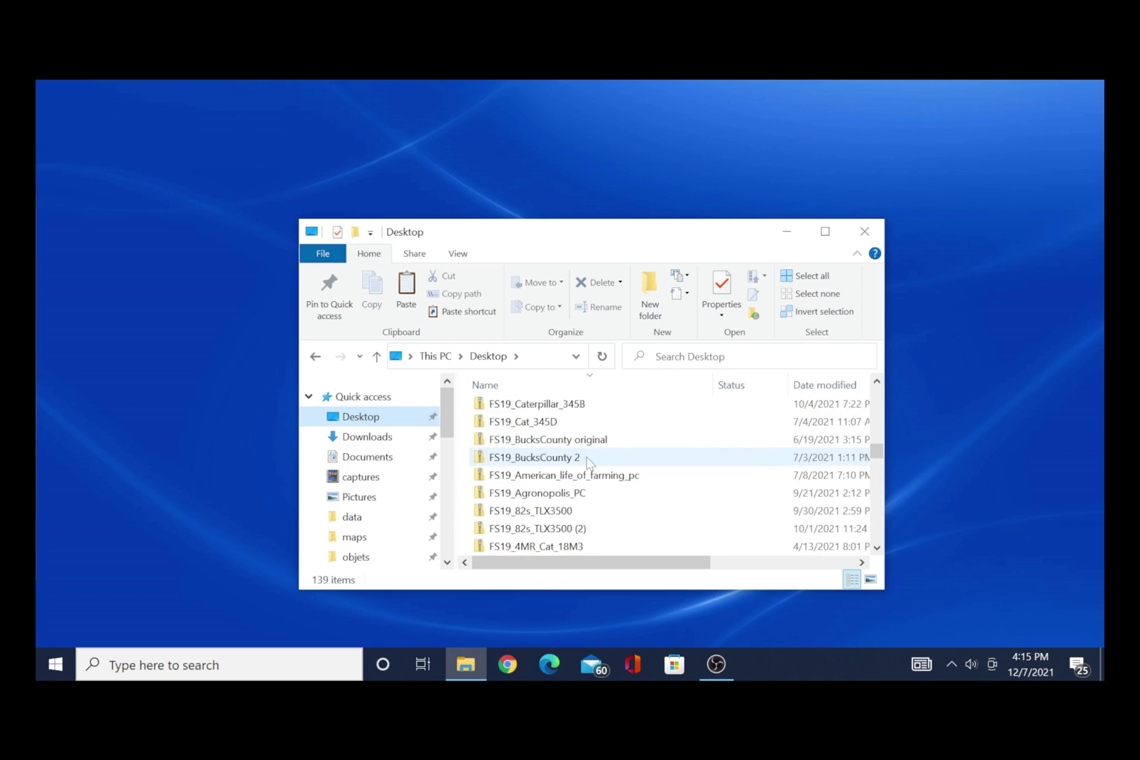
scroll(581, 430, "down", 4)
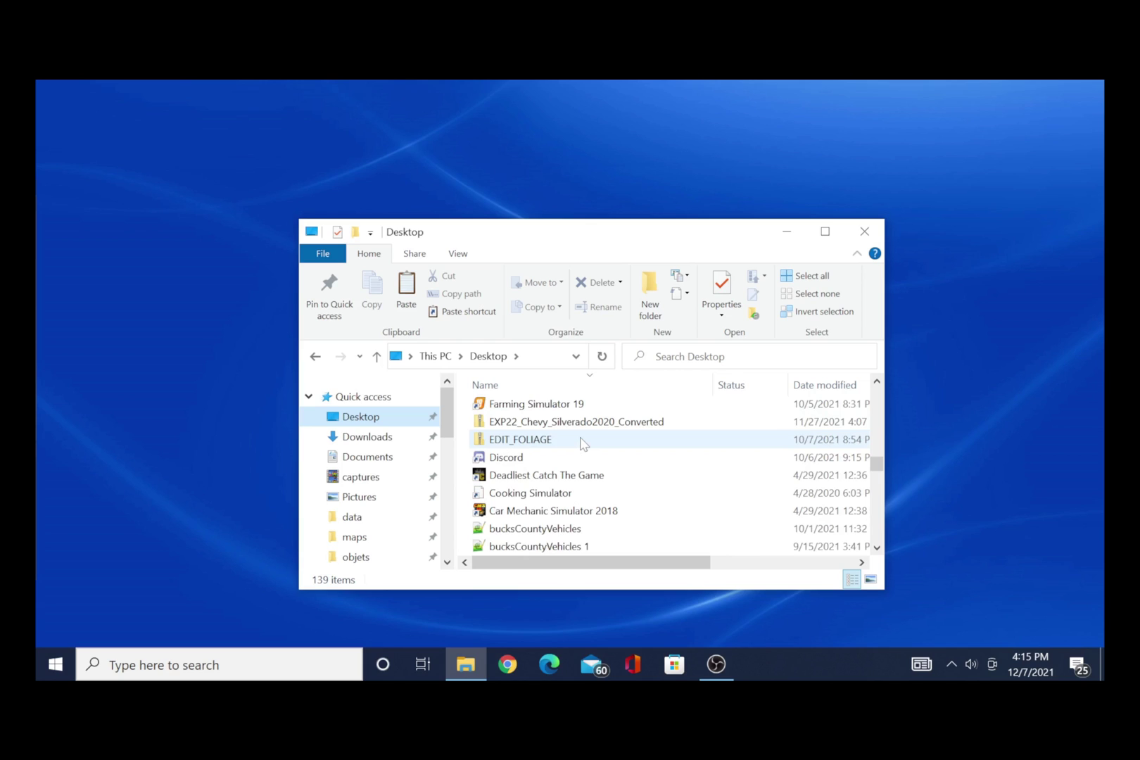
scroll(583, 444, "down", 3)
scroll(583, 443, "down", 5)
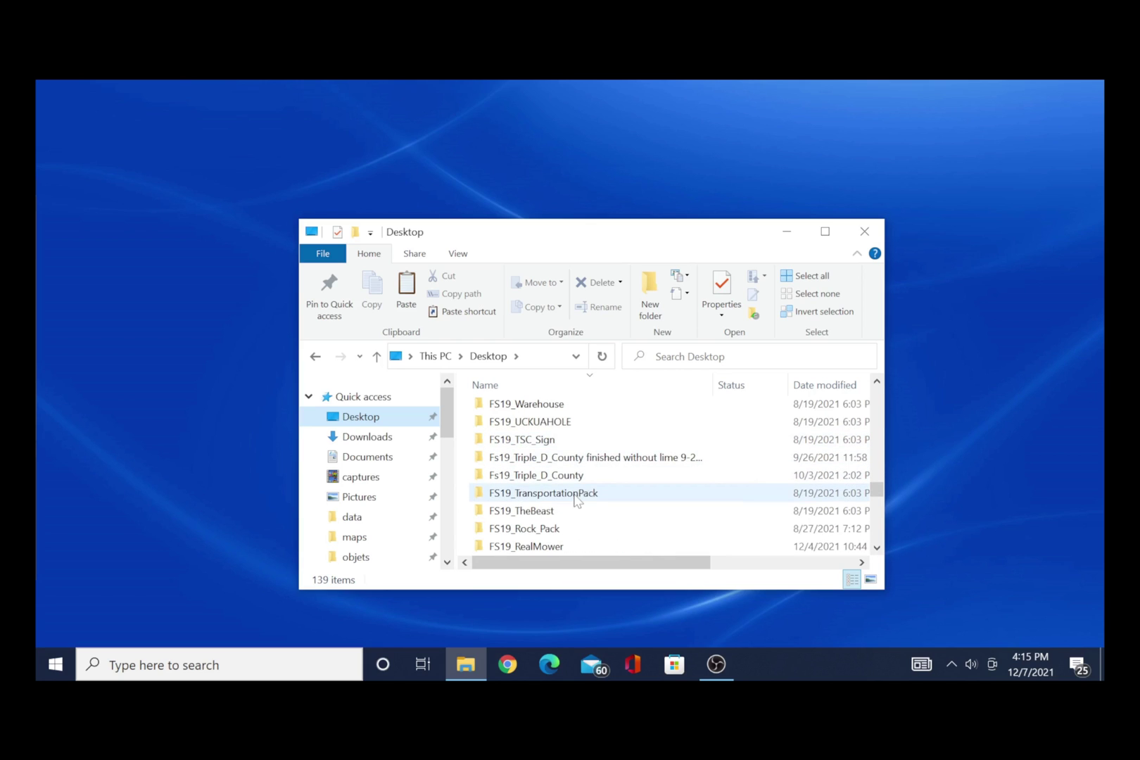
scroll(575, 497, "up", 1)
scroll(581, 447, "down", 1)
scroll(582, 454, "down", 2)
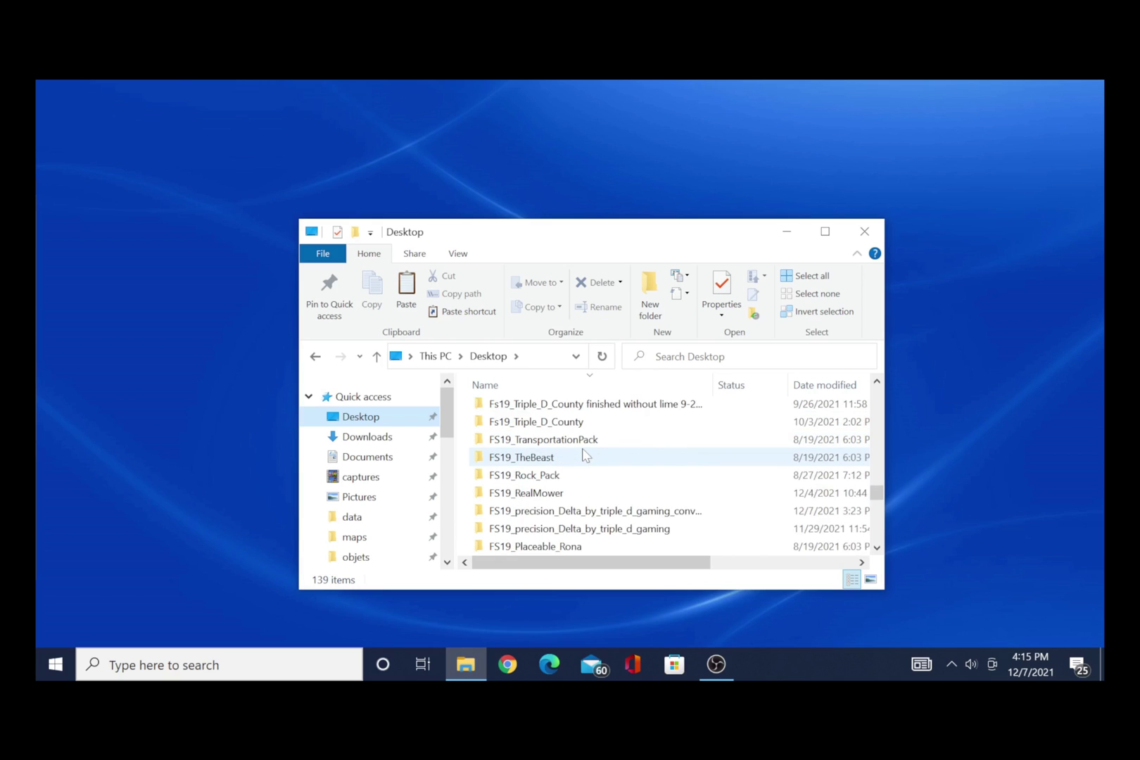
scroll(575, 481, "down", 1)
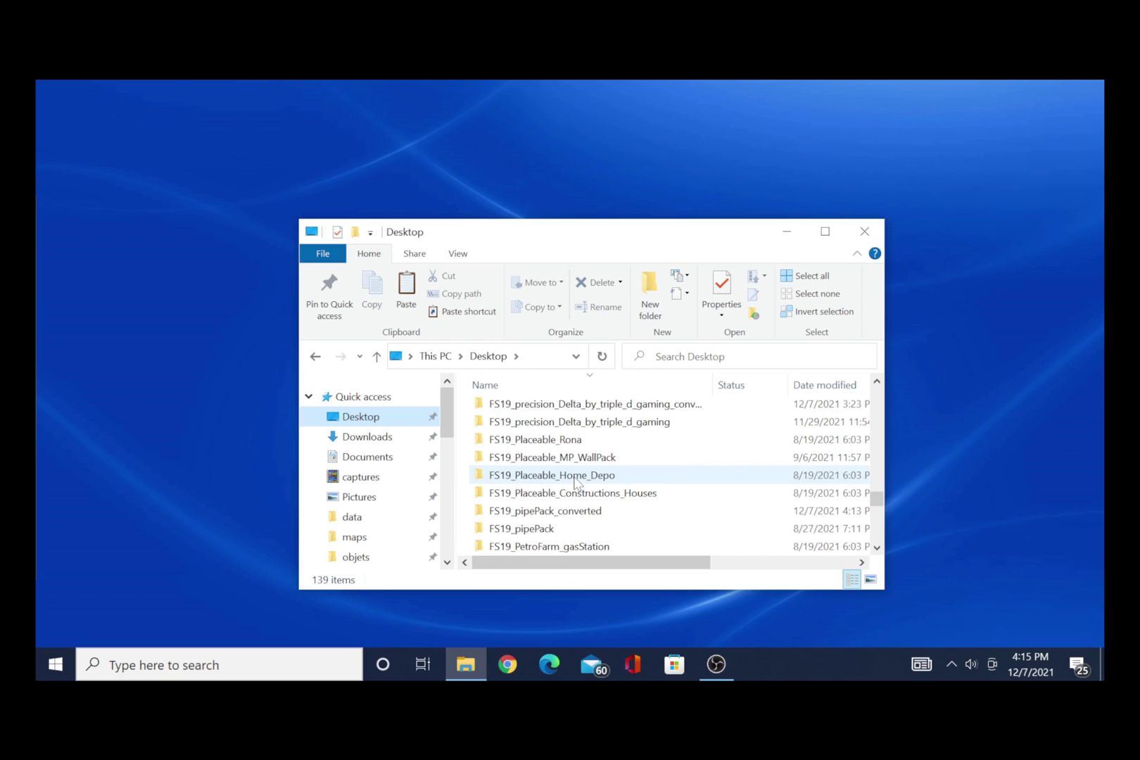
mouse_move(551, 537)
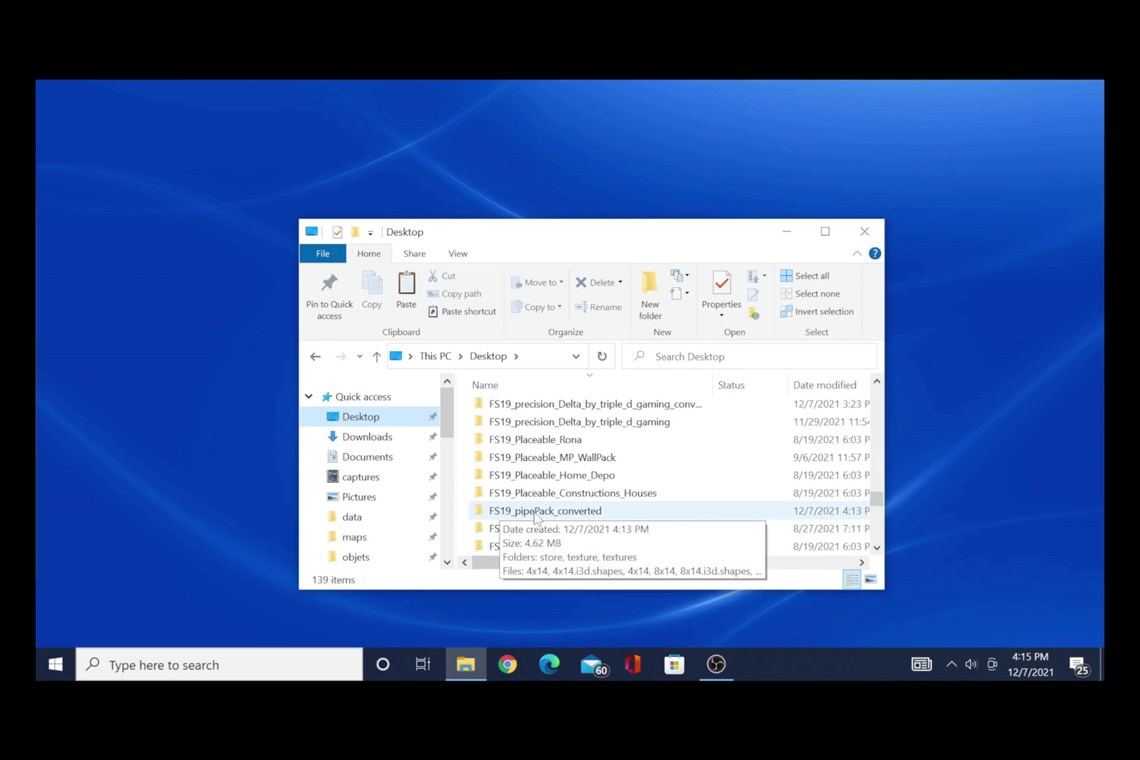
double_click(578, 511)
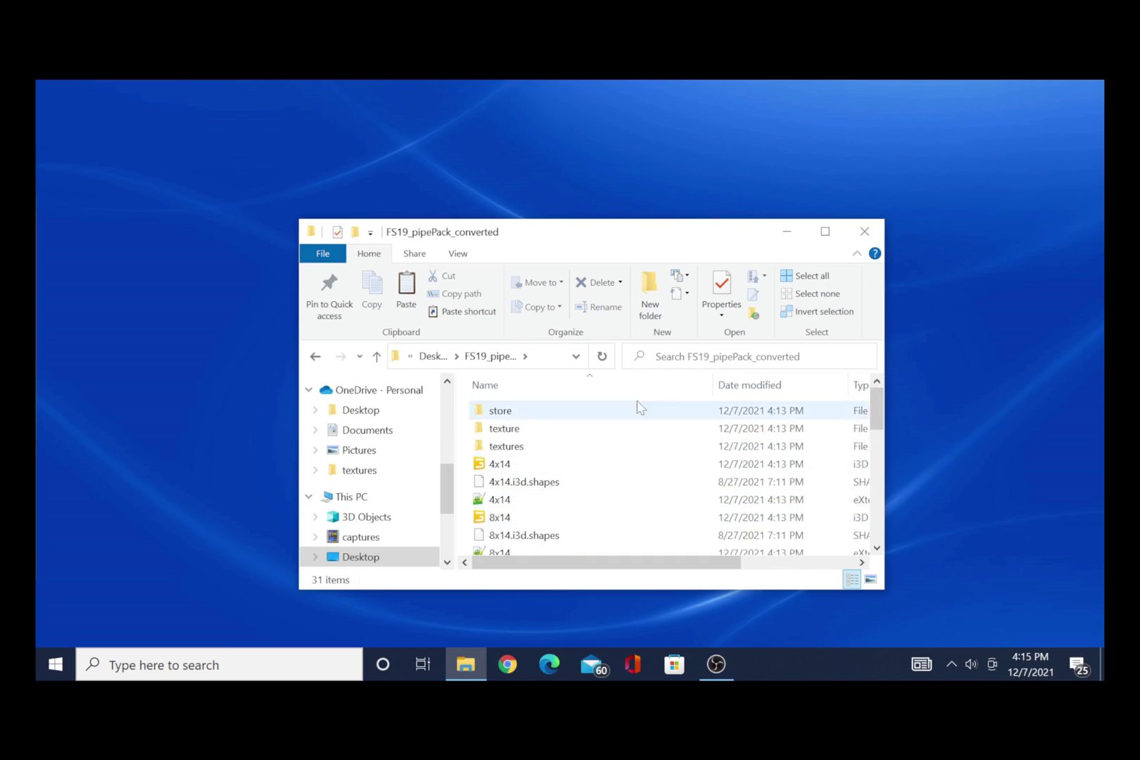
Look through the folders and the i3d, shapes and XML files in the FS19_pipePack_converted folder.
scroll(591, 477, "down", 7)
scroll(580, 475, "up", 5)
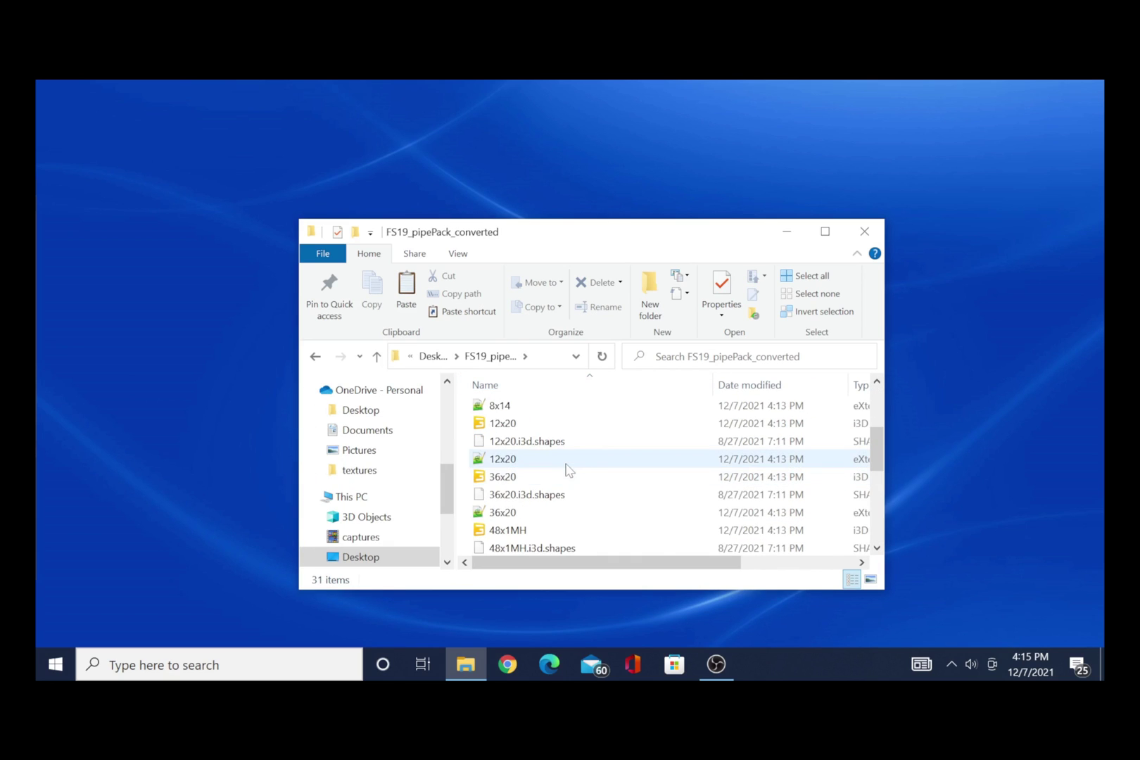
scroll(570, 479, "down", 5)
scroll(563, 472, "up", 8)
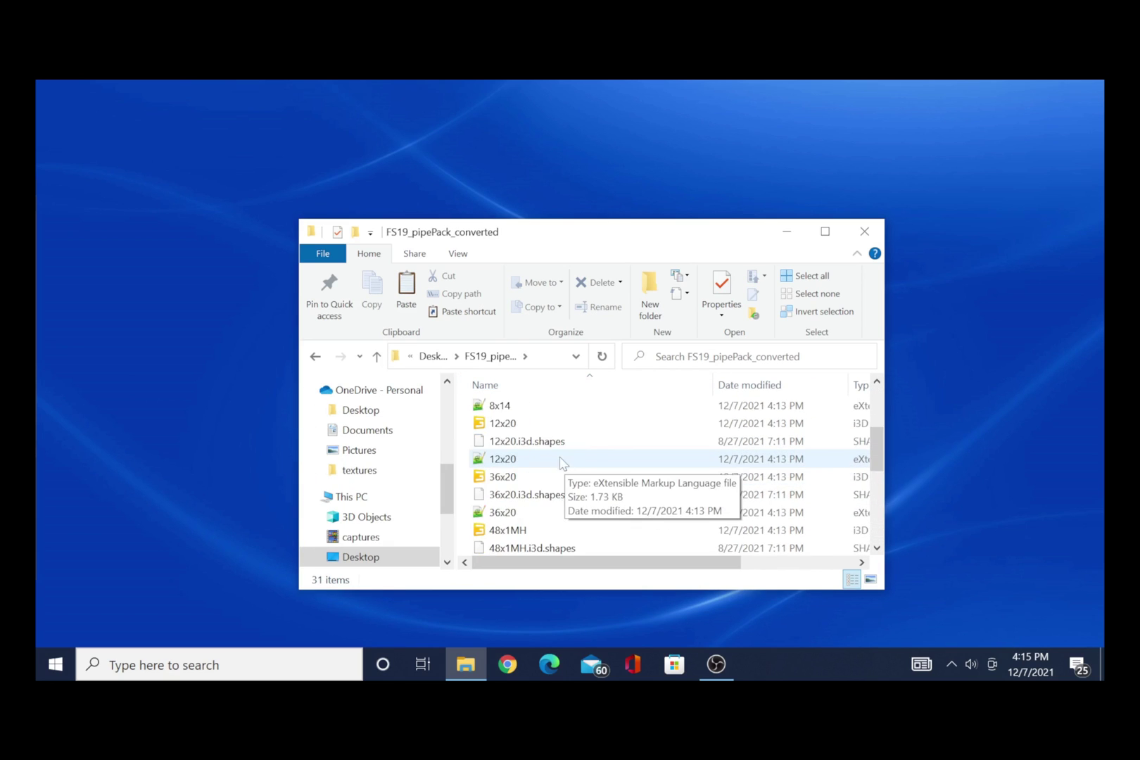
scroll(545, 466, "down", 1)
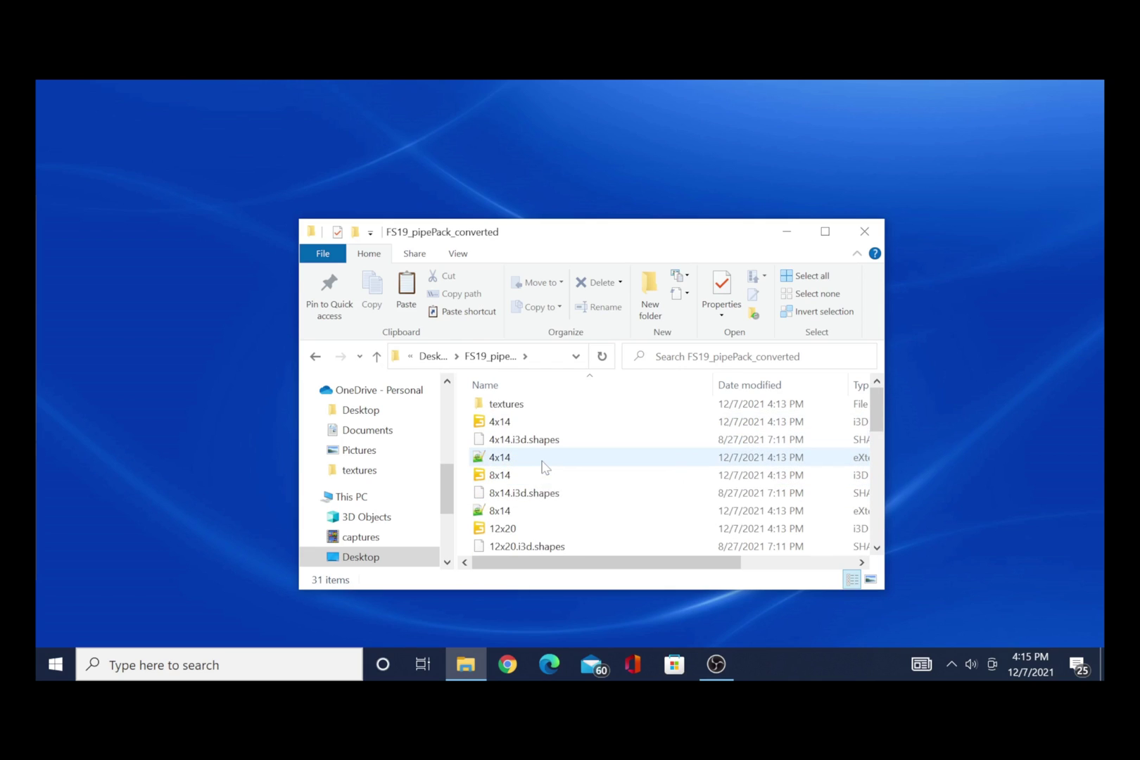
scroll(543, 478, "down", 5)
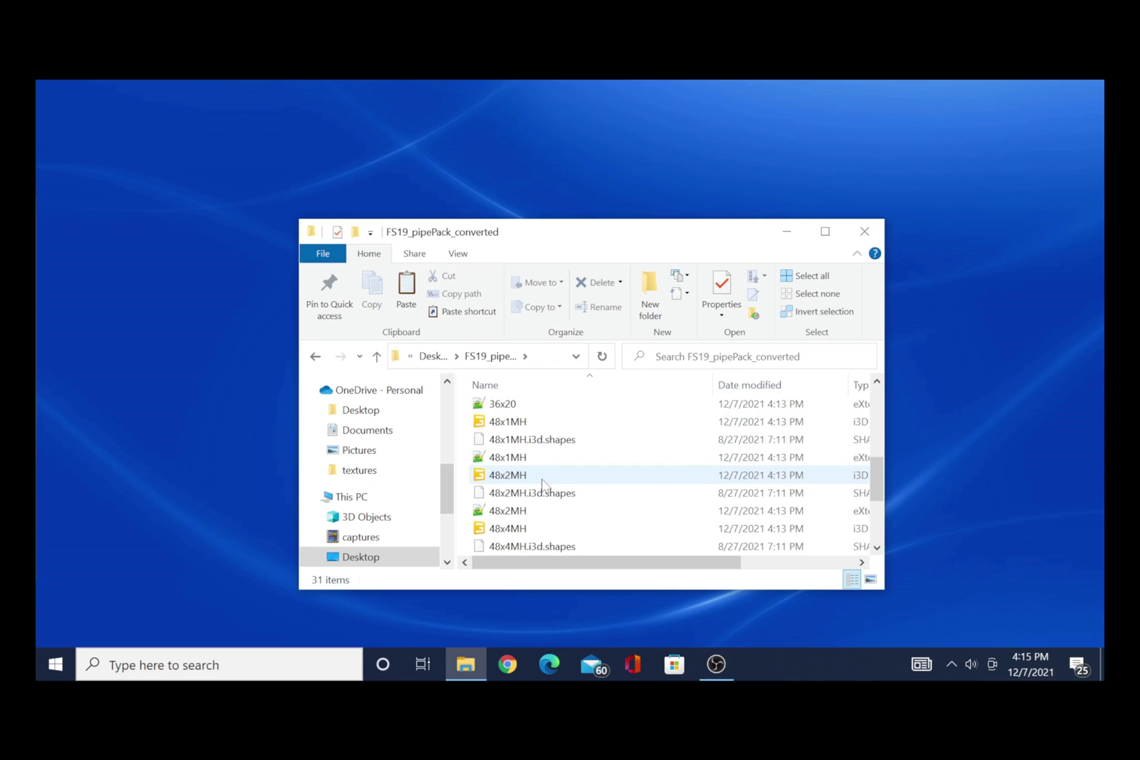
scroll(545, 490, "down", 2)
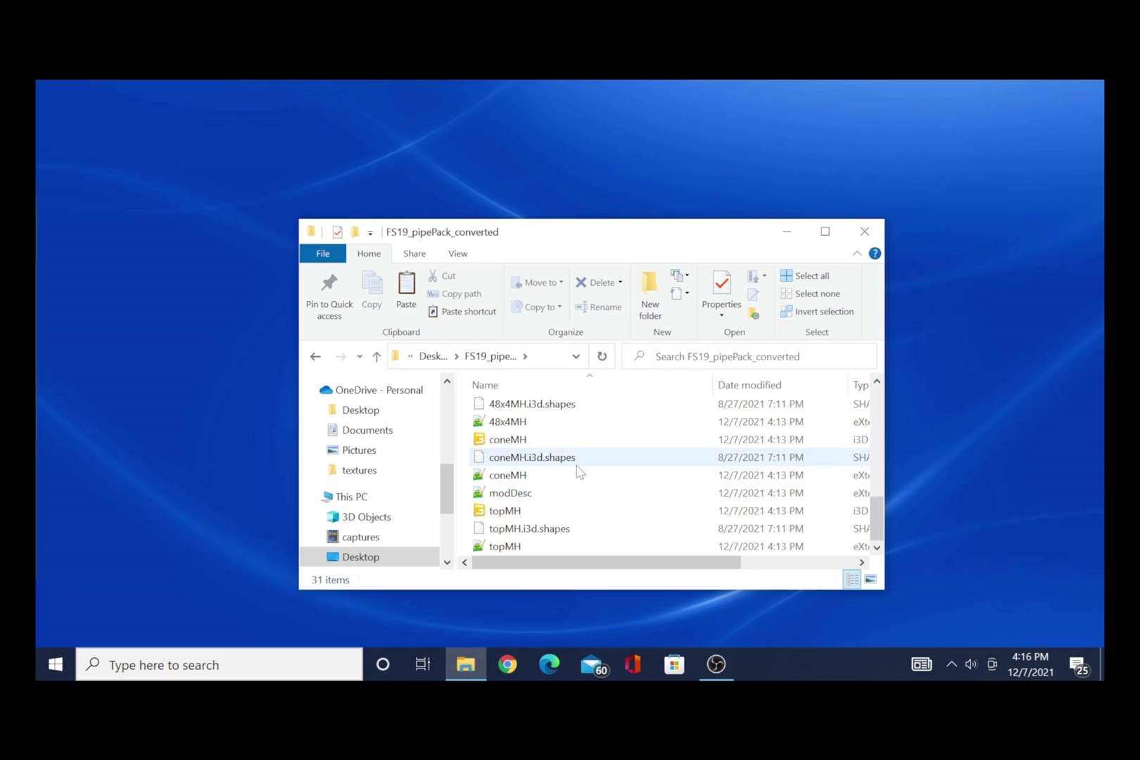
scroll(579, 479, "up", 7)
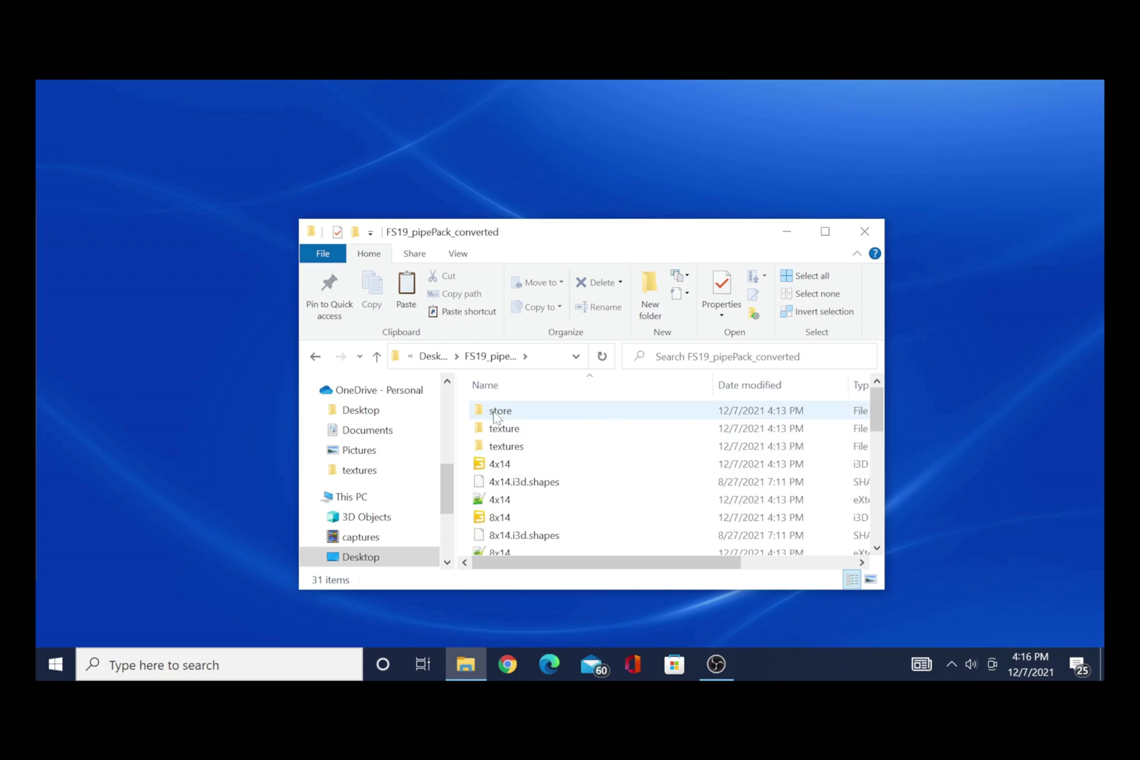
scroll(539, 465, "down", 2)
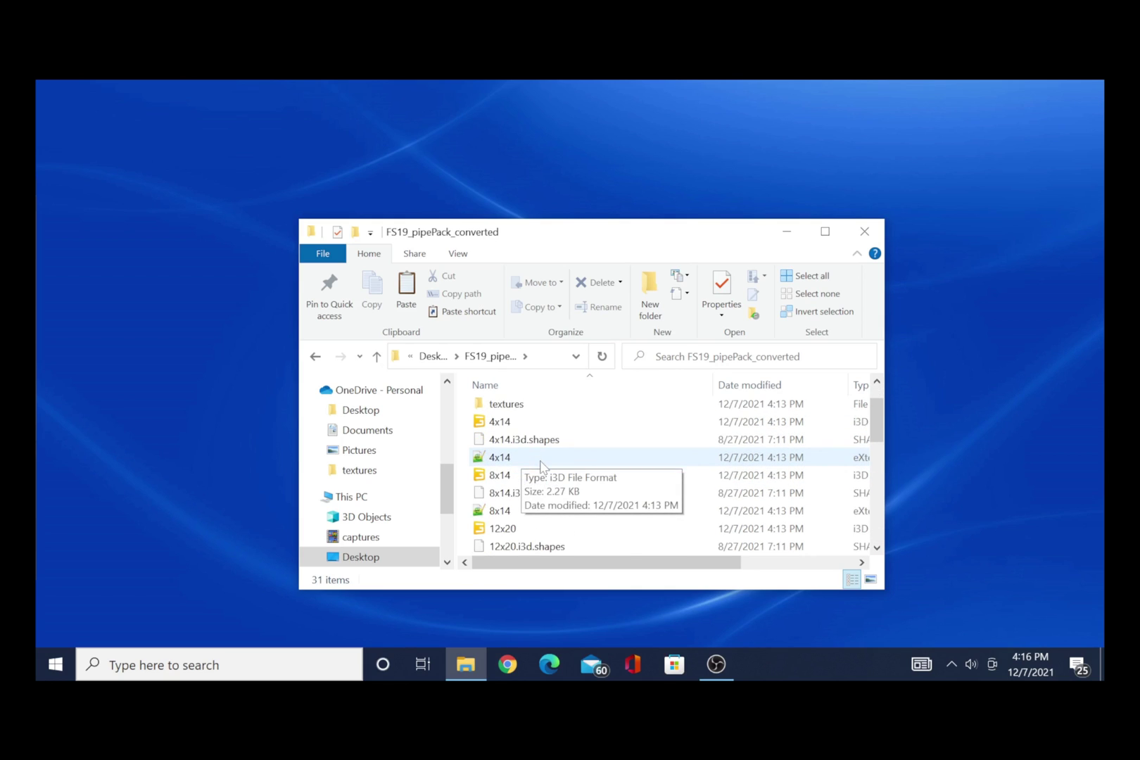
scroll(544, 467, "down", 1)
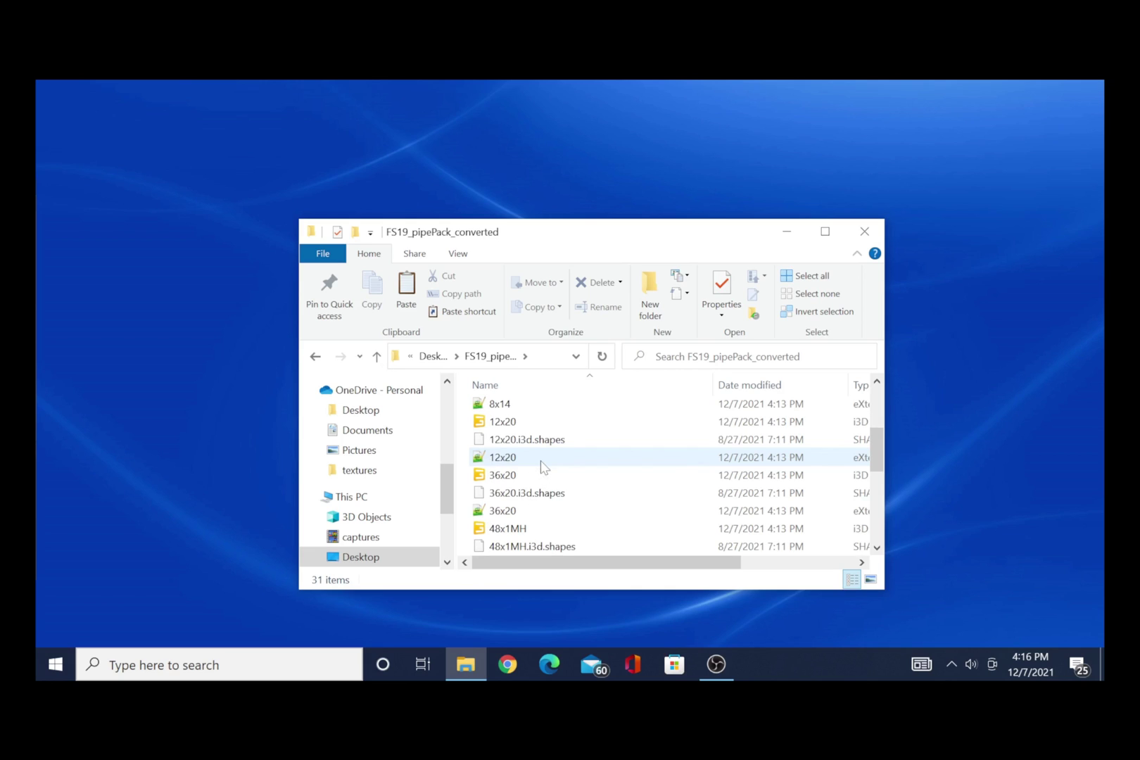
scroll(620, 464, "down", 2)
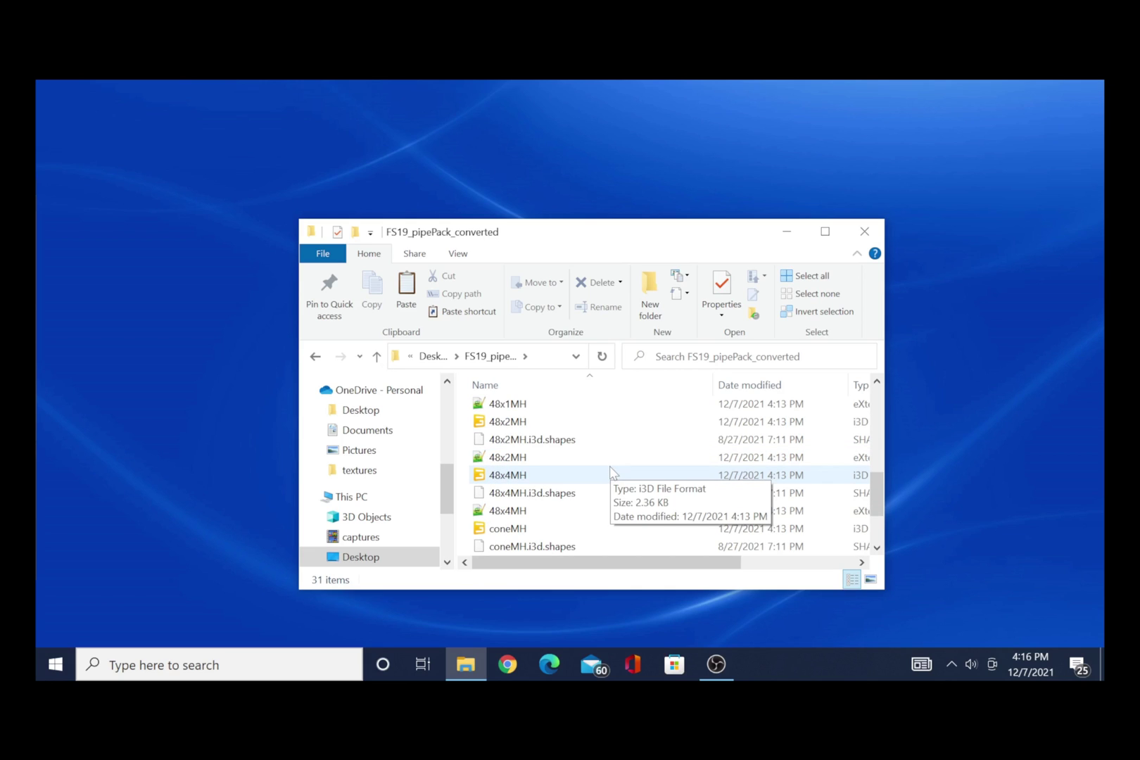
Open the topMH XML file from the converted pipe pack, read it through to the closing vehicle tag, and close it.
scroll(609, 473, "down", 1)
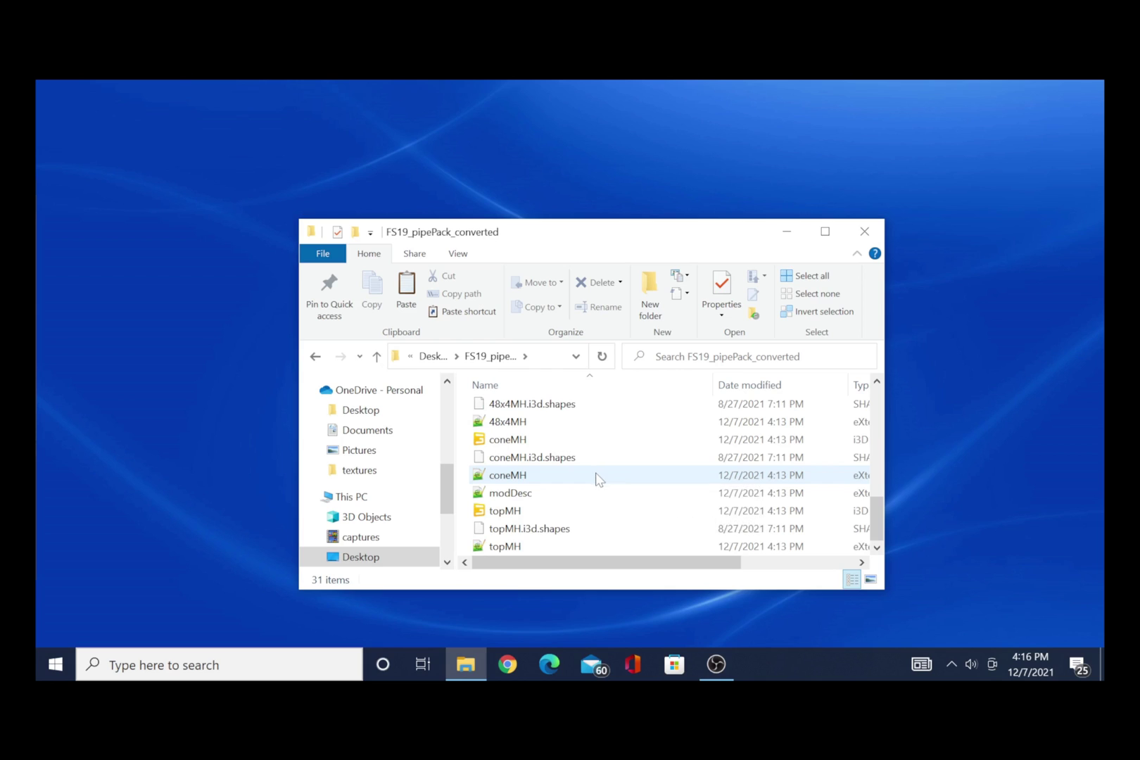
left_click(518, 546)
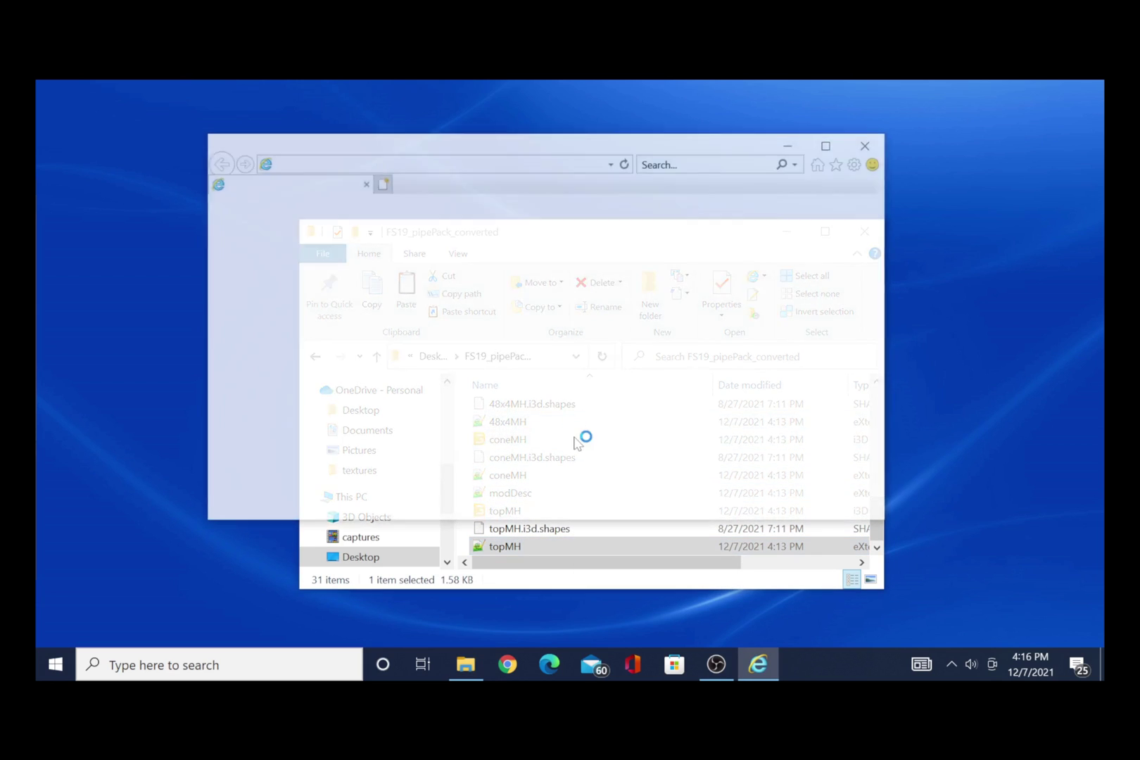
scroll(510, 345, "down", 10)
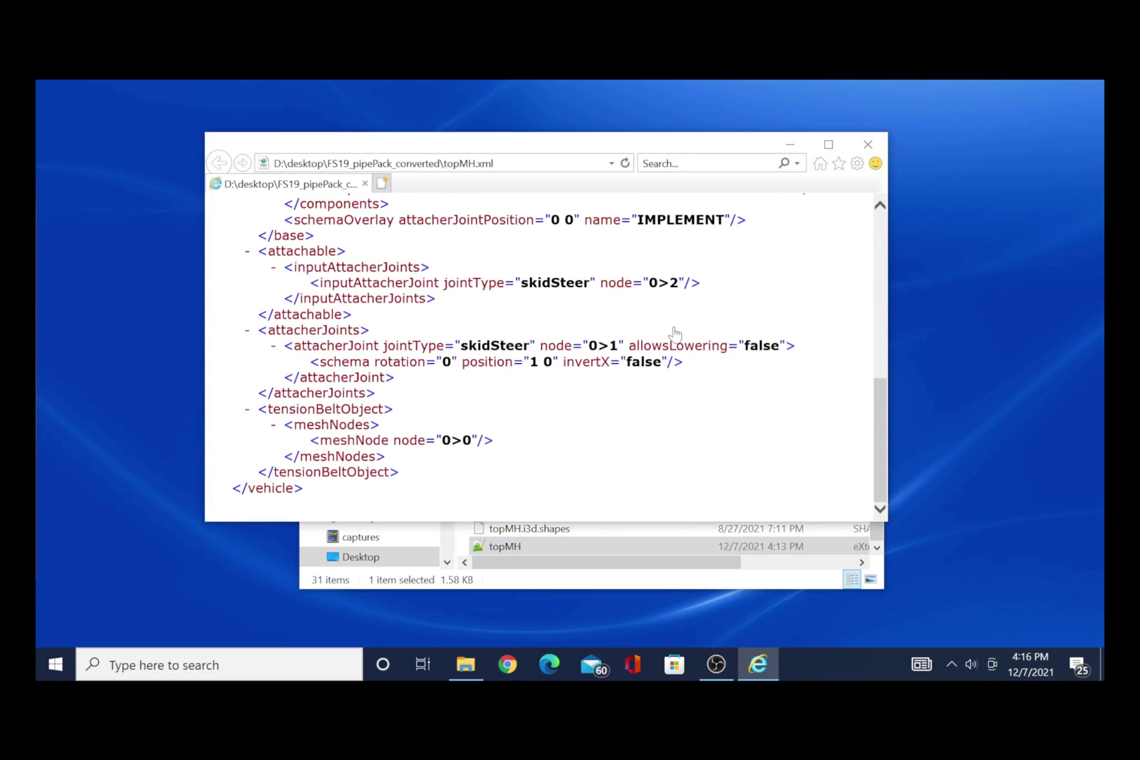
left_click(868, 144)
Look through the contents of the store, texture and textures subfolders of FS19_pipePack_converted.
scroll(546, 440, "up", 8)
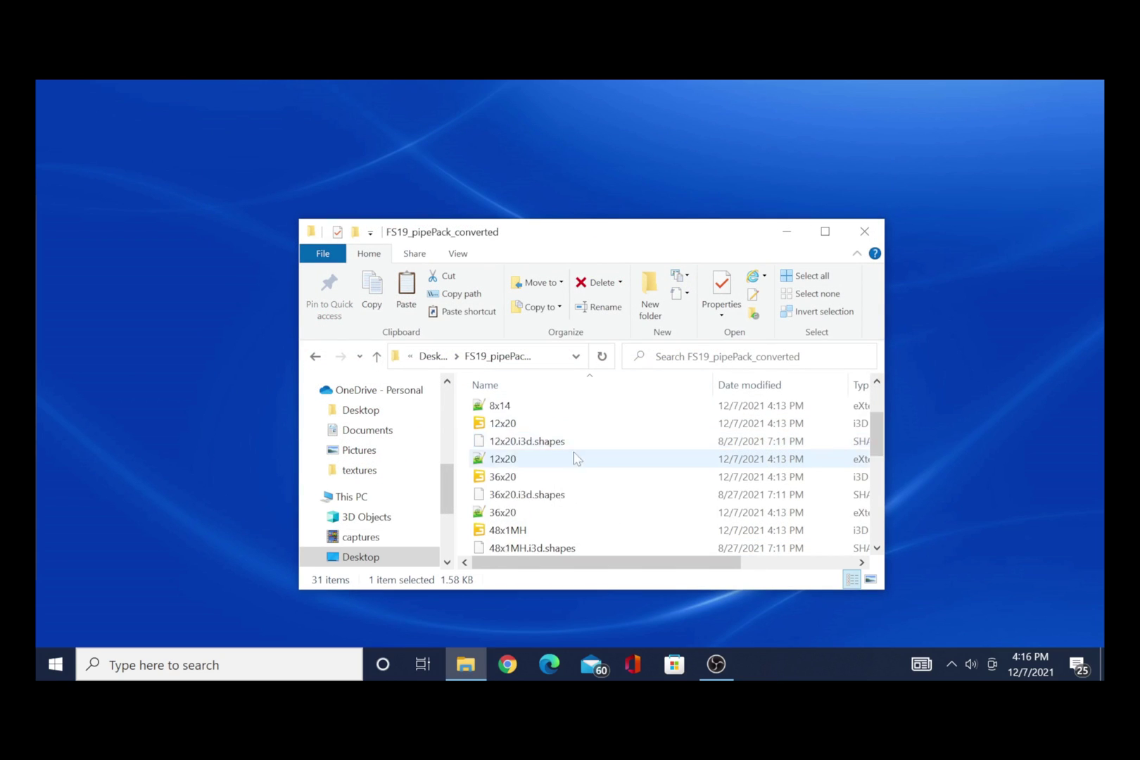
left_click(511, 414)
double_click(511, 414)
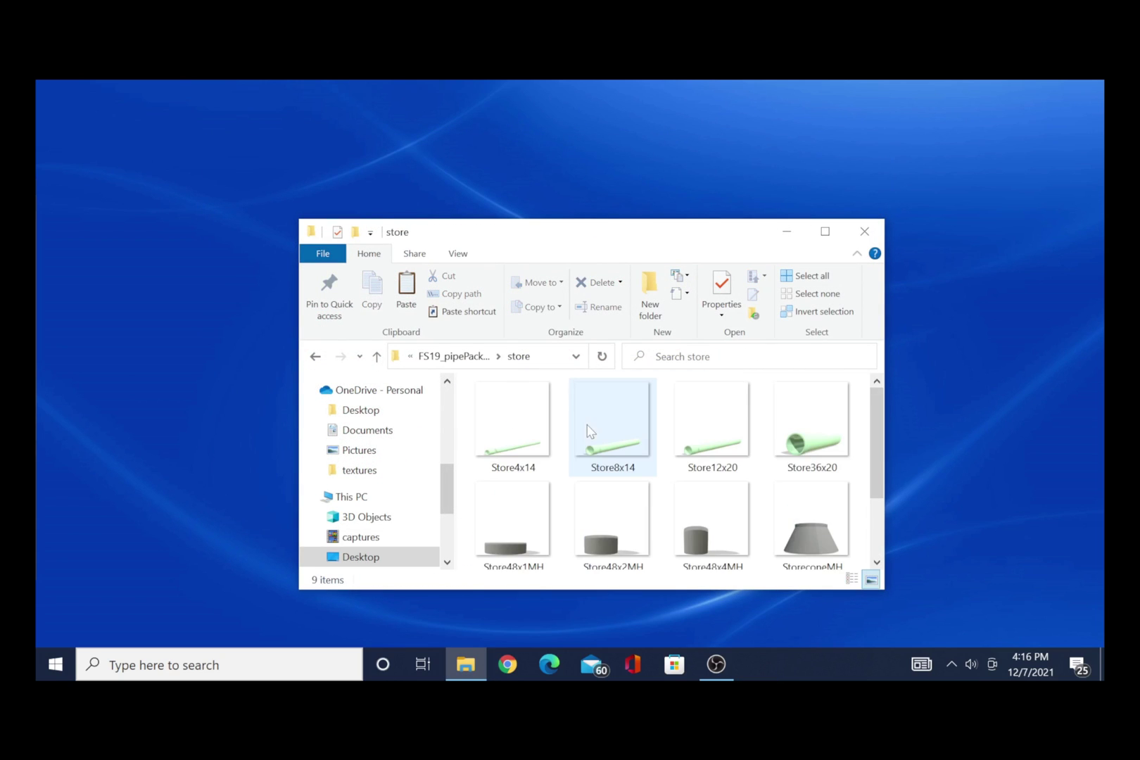
scroll(591, 433, "down", 5)
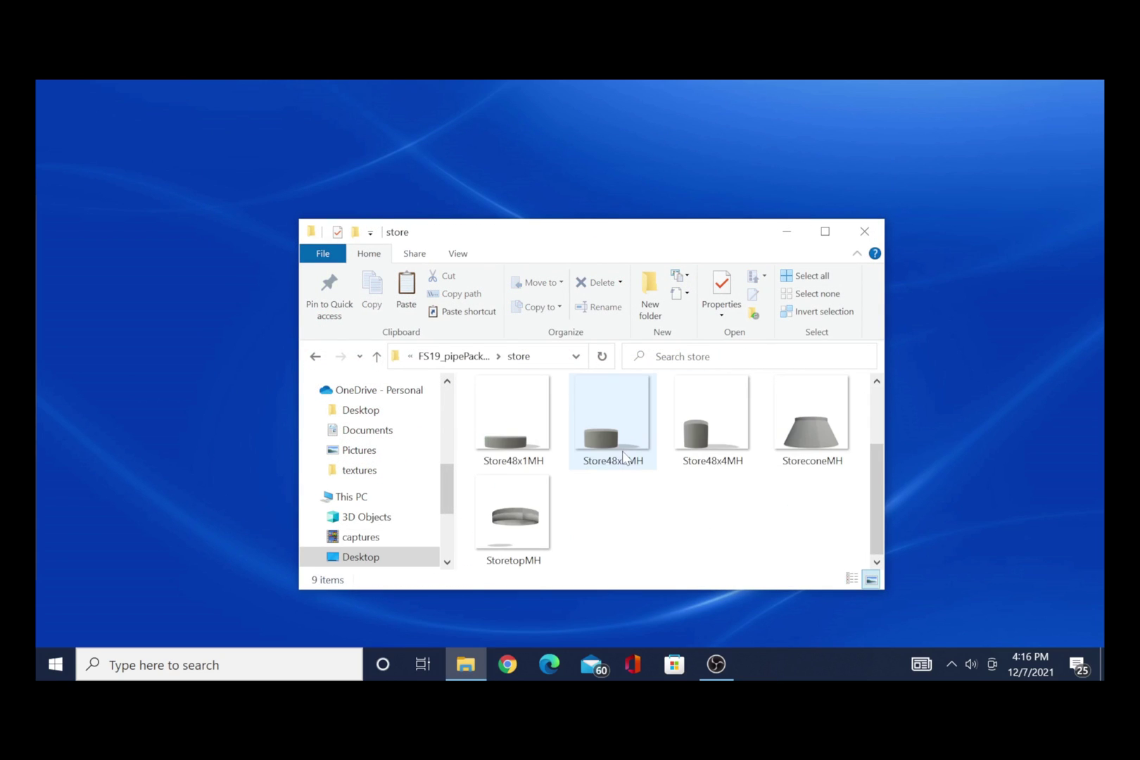
left_click(316, 356)
double_click(522, 428)
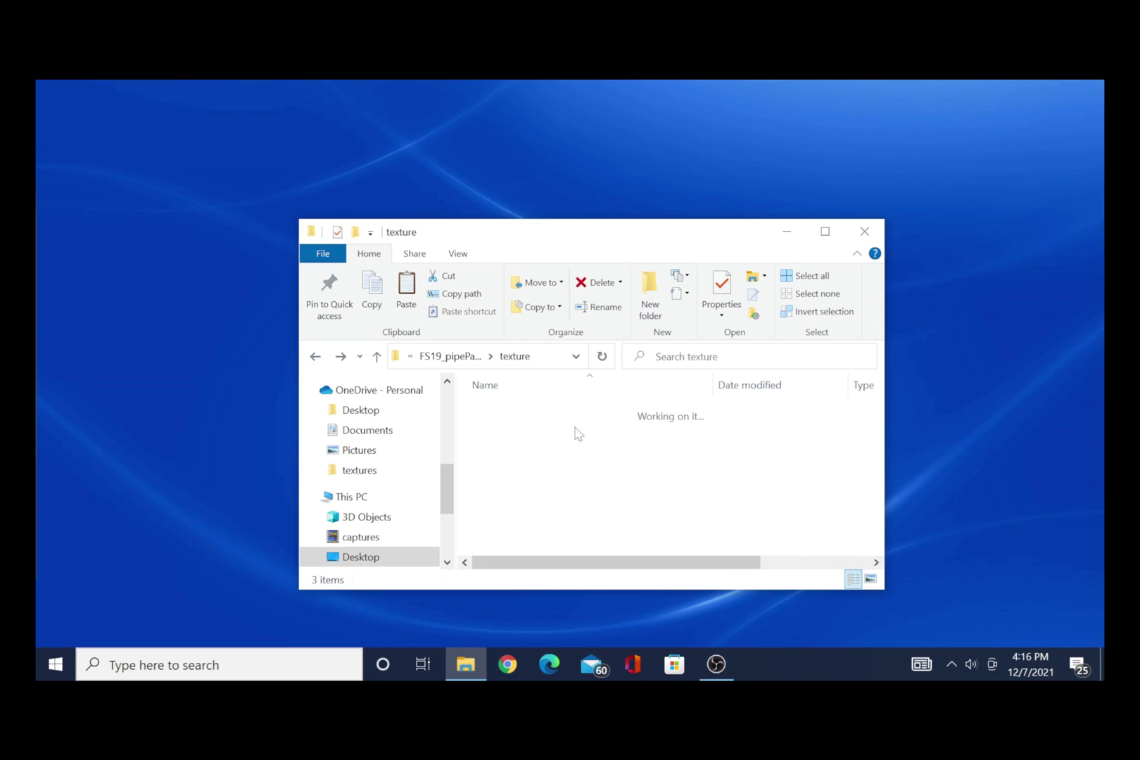
left_click(314, 357)
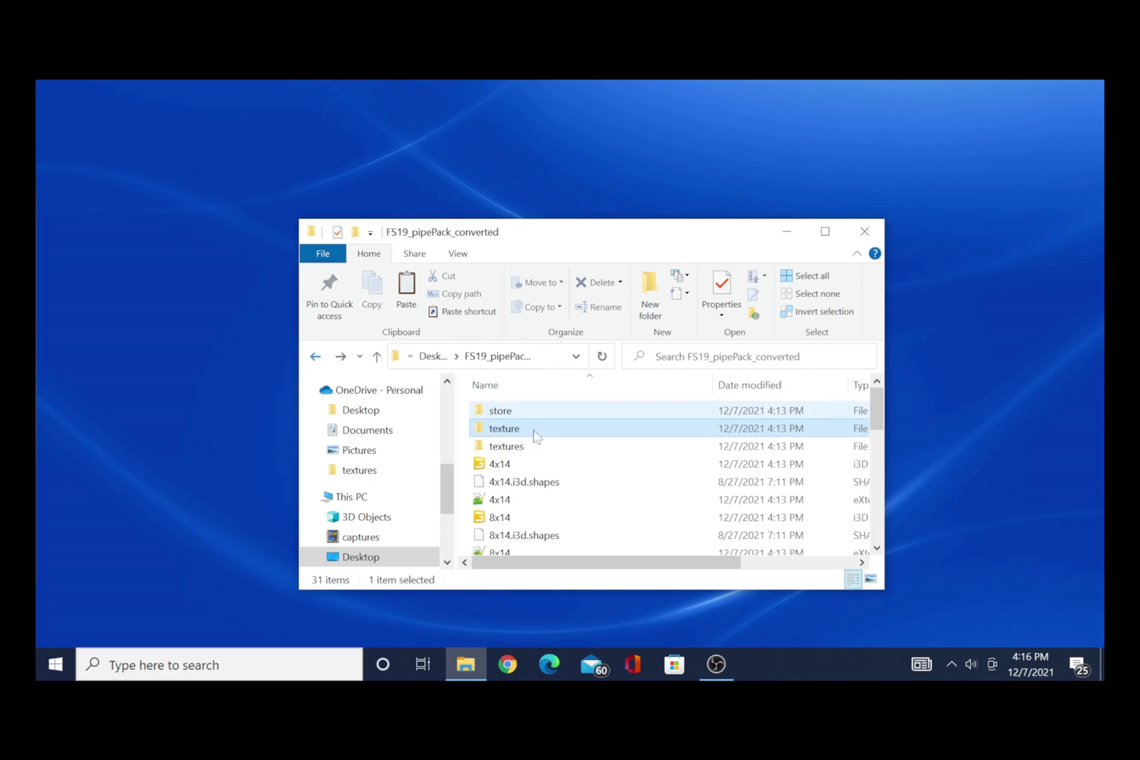
left_click(522, 446)
double_click(522, 446)
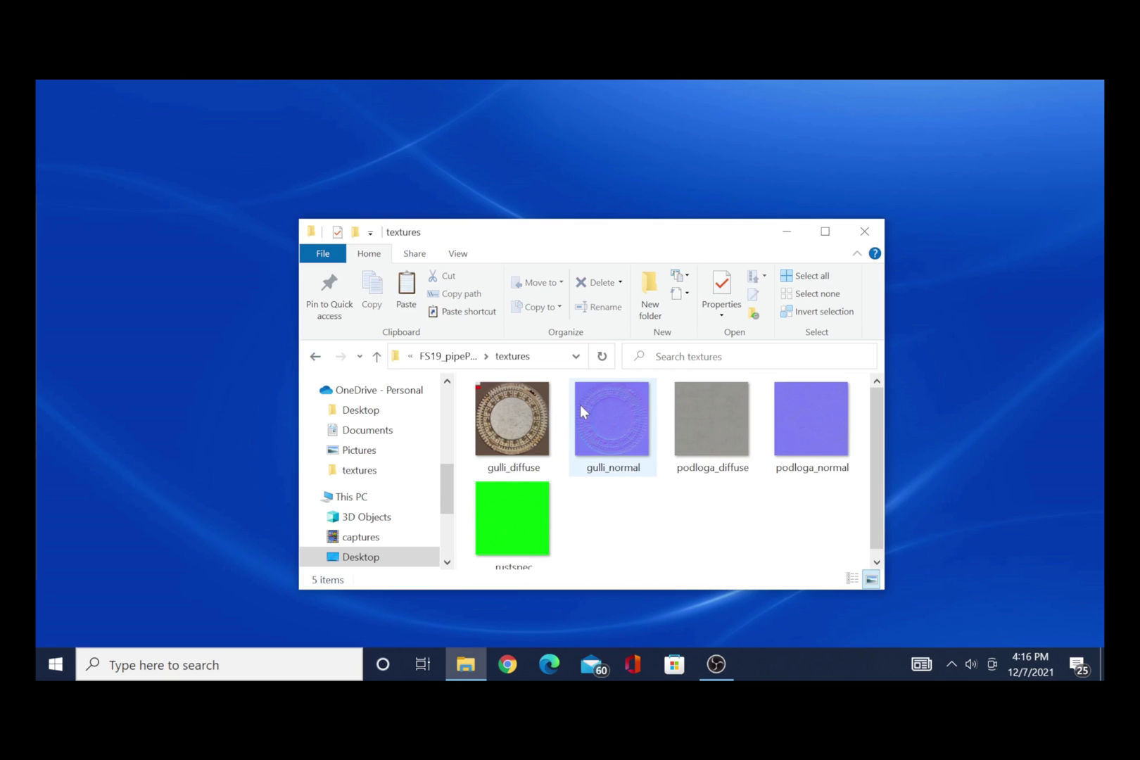
left_click(316, 356)
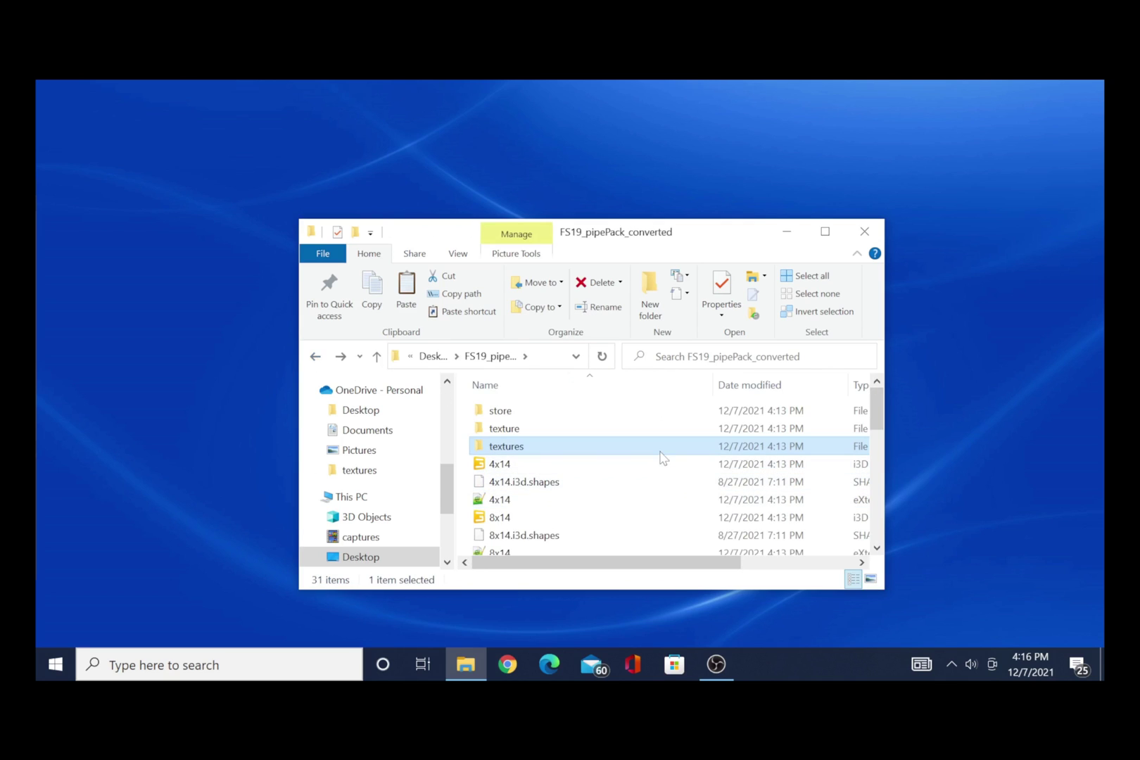
Open the 4x14 XML file, check its attacher joint and tension belt entries, and close it.
scroll(580, 435, "down", 1)
scroll(567, 450, "down", 2)
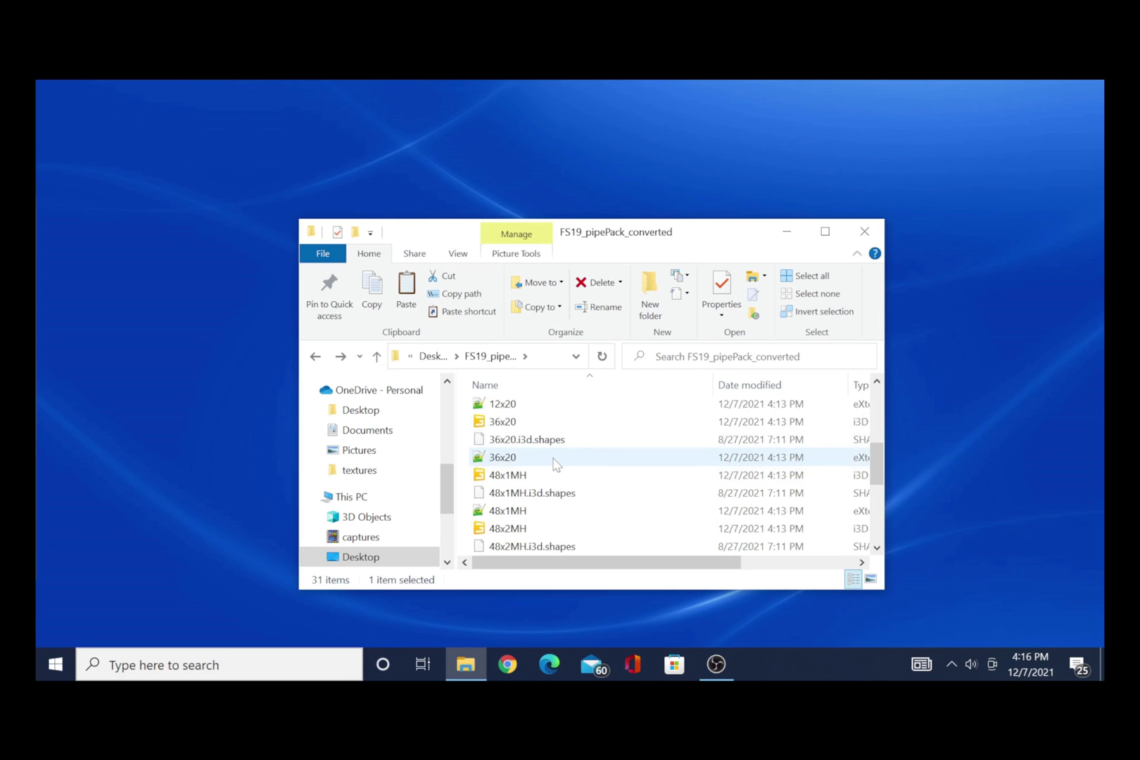
scroll(556, 468, "down", 1)
scroll(554, 459, "up", 4)
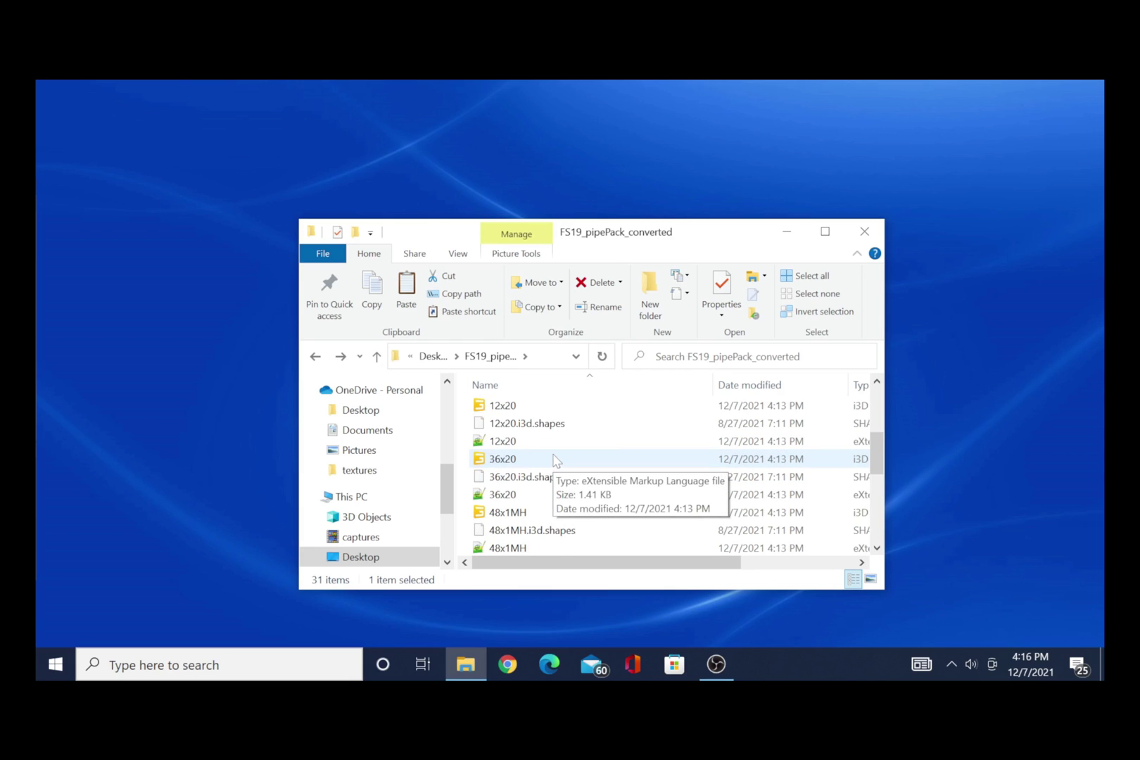
double_click(500, 500)
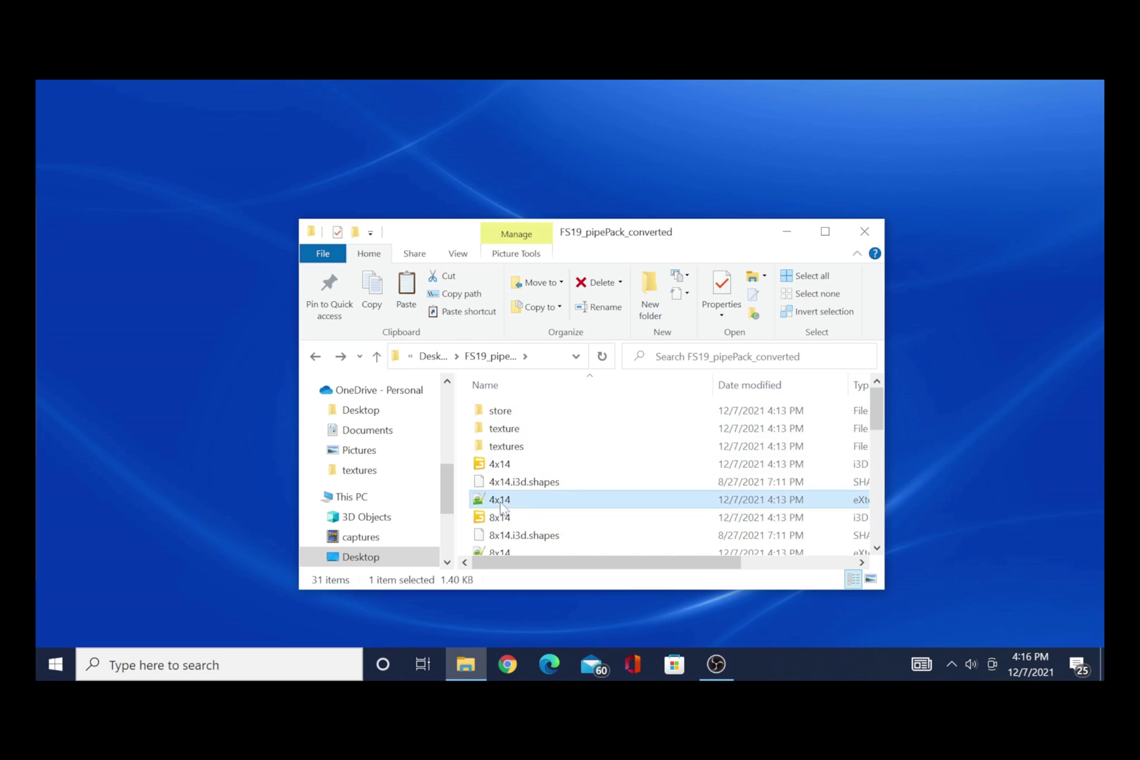
scroll(523, 386, "down", 3)
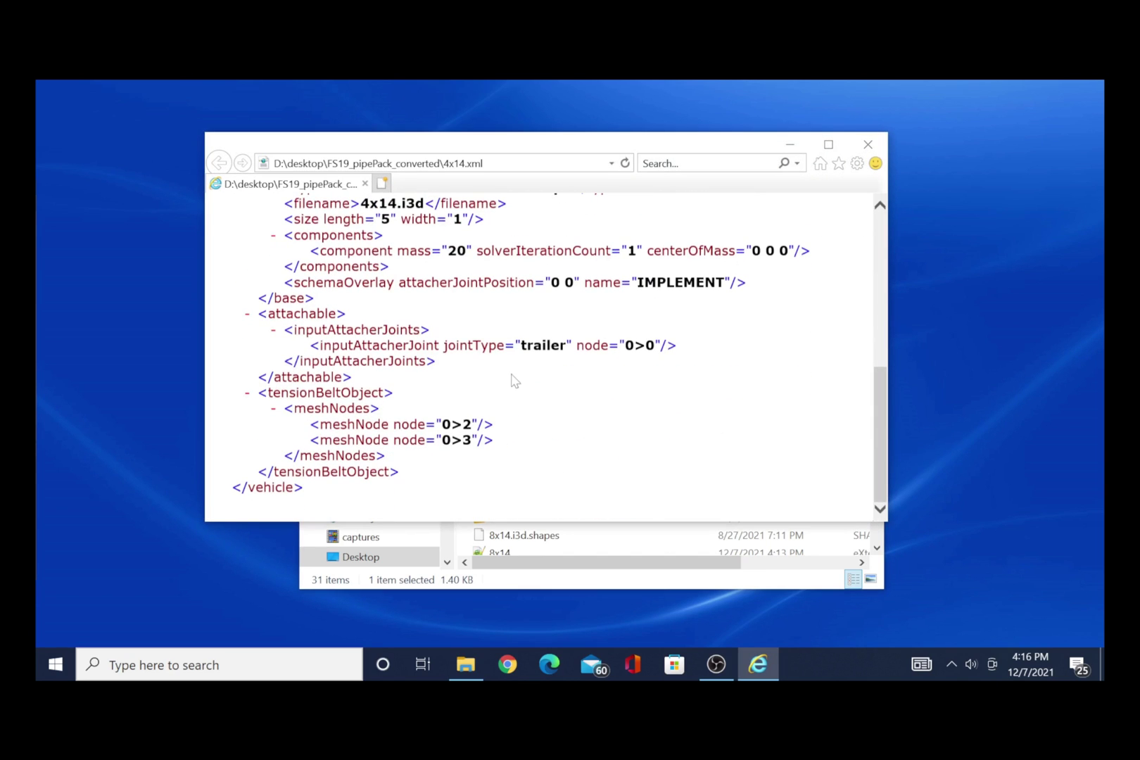
left_click(868, 144)
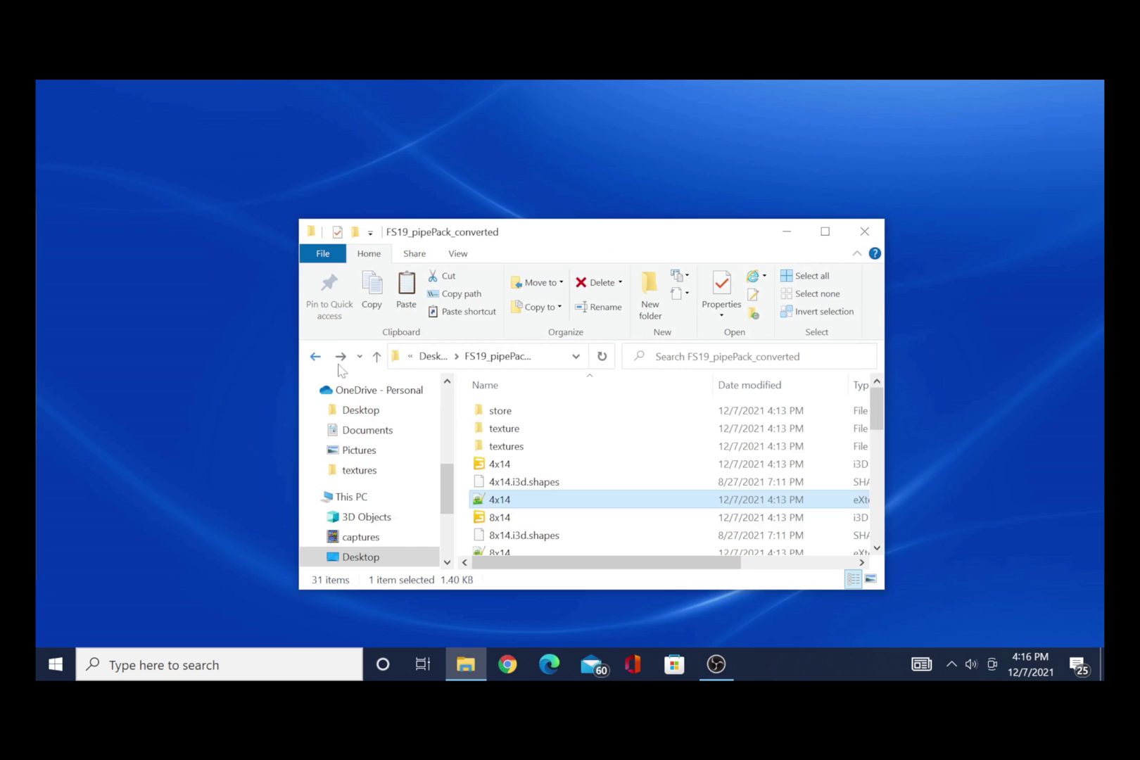
Open the FS19_precision_Delta_by_triple_d_gaming_converted folder on the Desktop and look through its modDesc file.
left_click(316, 356)
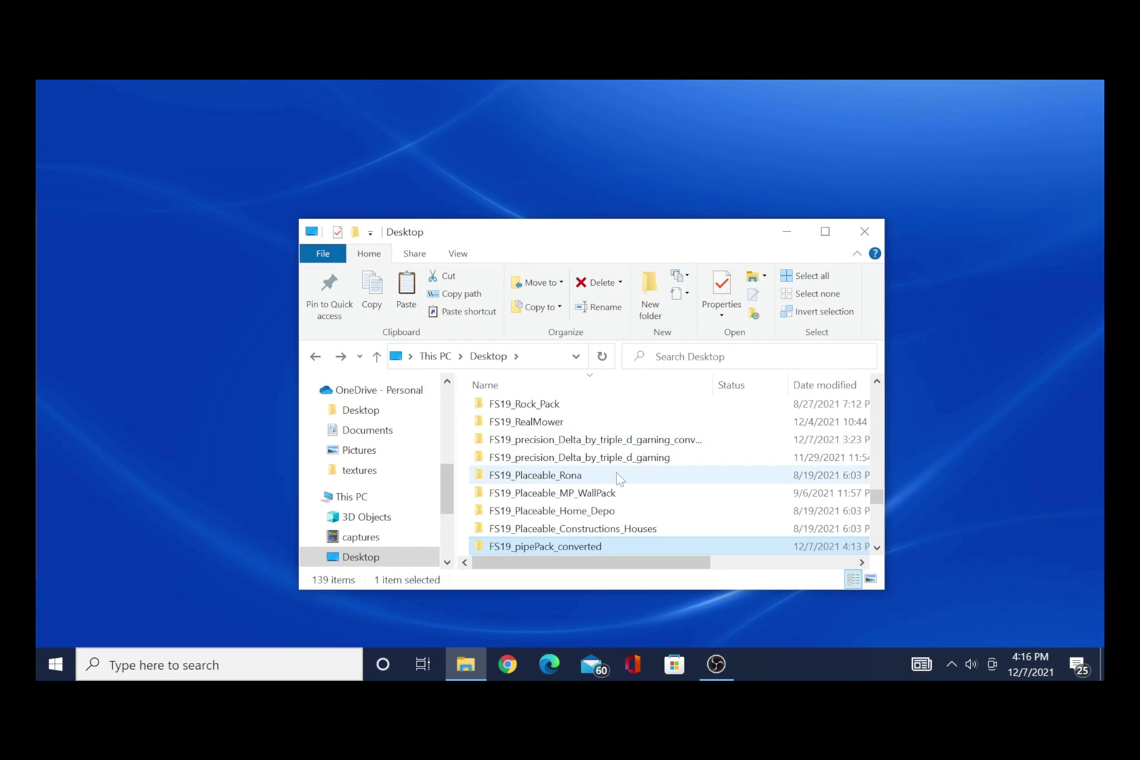
double_click(577, 441)
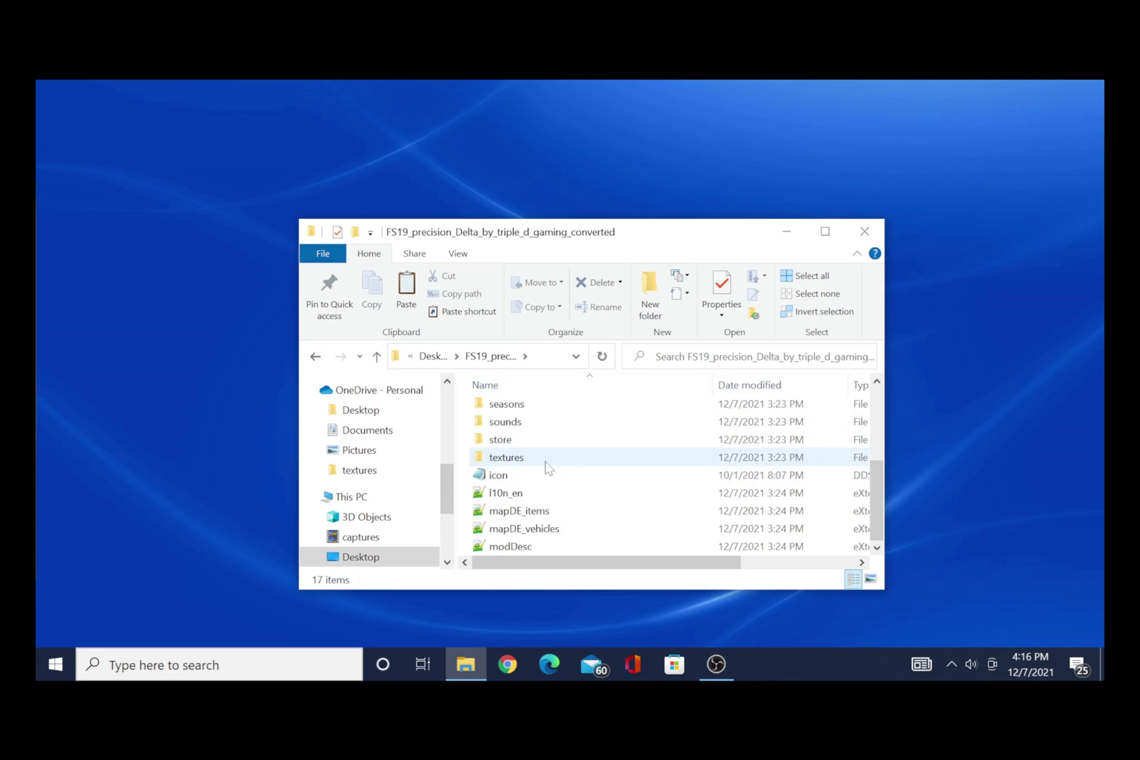
double_click(511, 548)
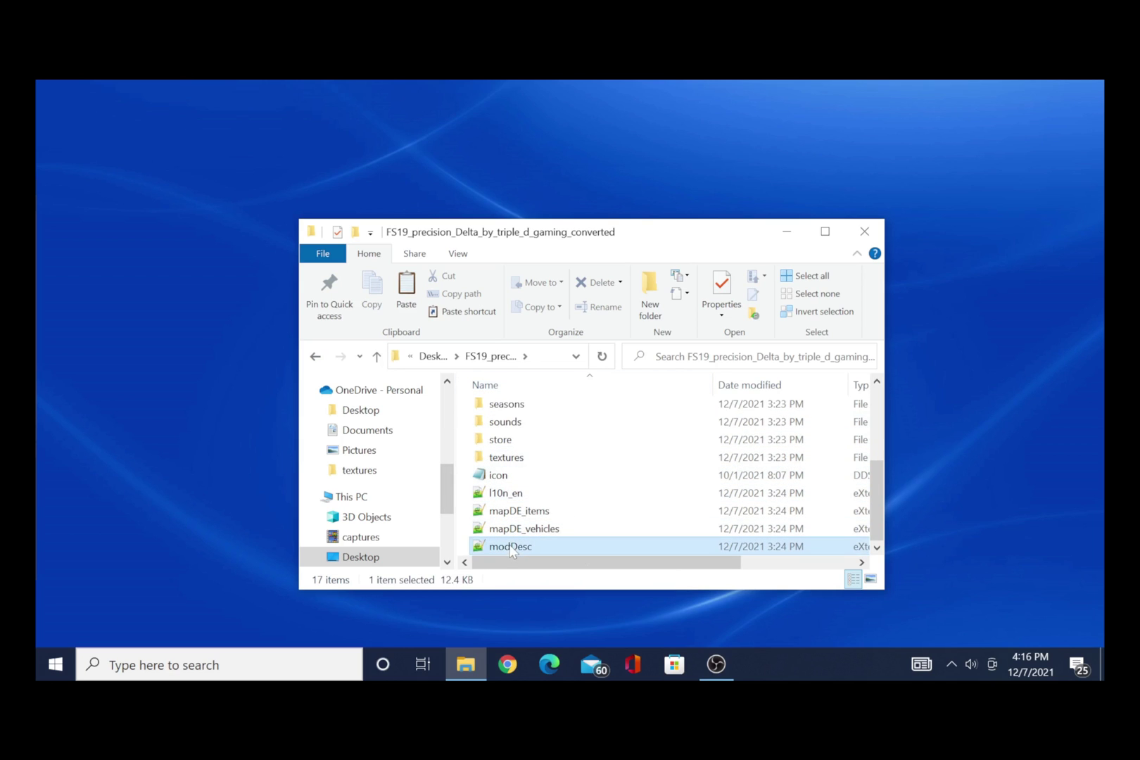
scroll(603, 389, "down", 6)
scroll(603, 390, "down", 15)
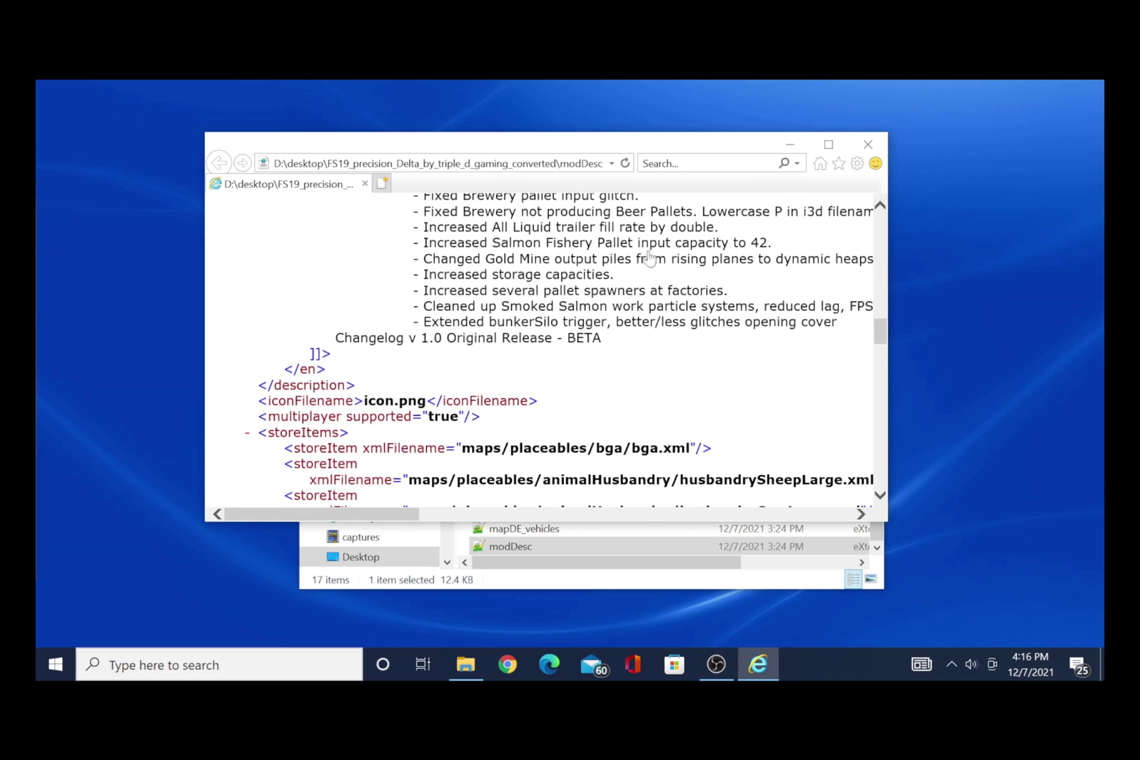
left_click(868, 144)
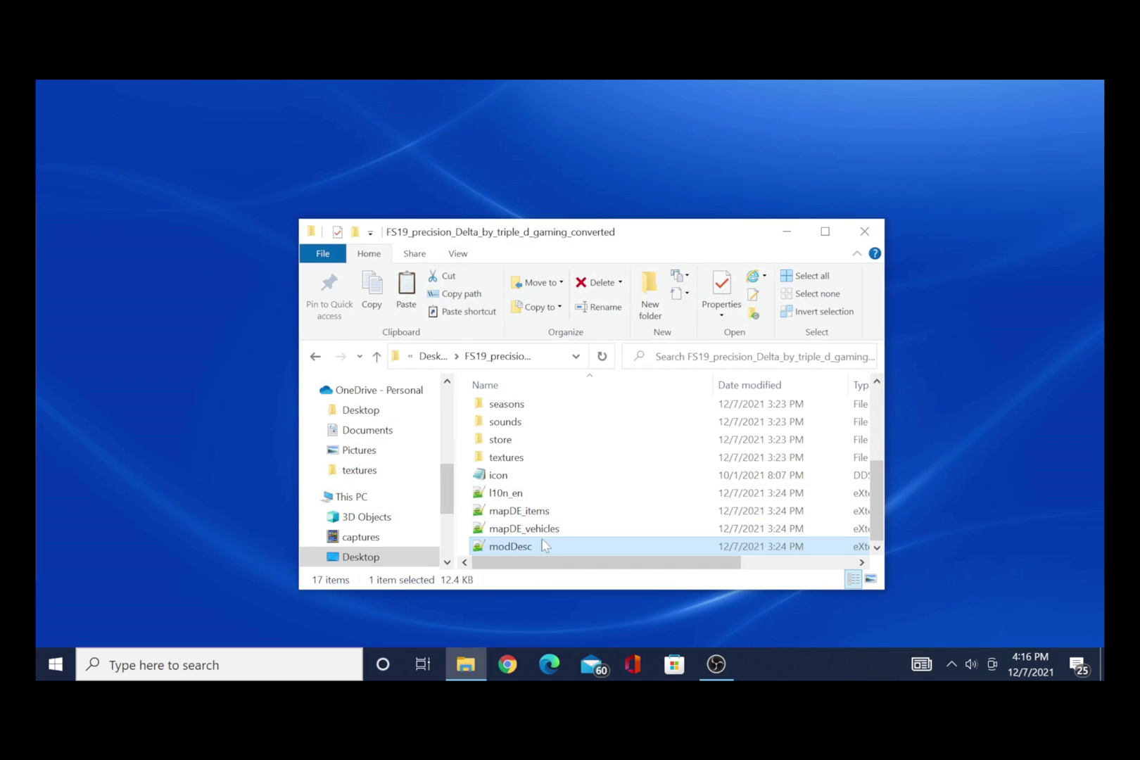
Open modDesc in Notepad++ and go to the non-converted elements comment at the end of the file.
right_click(534, 553)
mouse_move(600, 364)
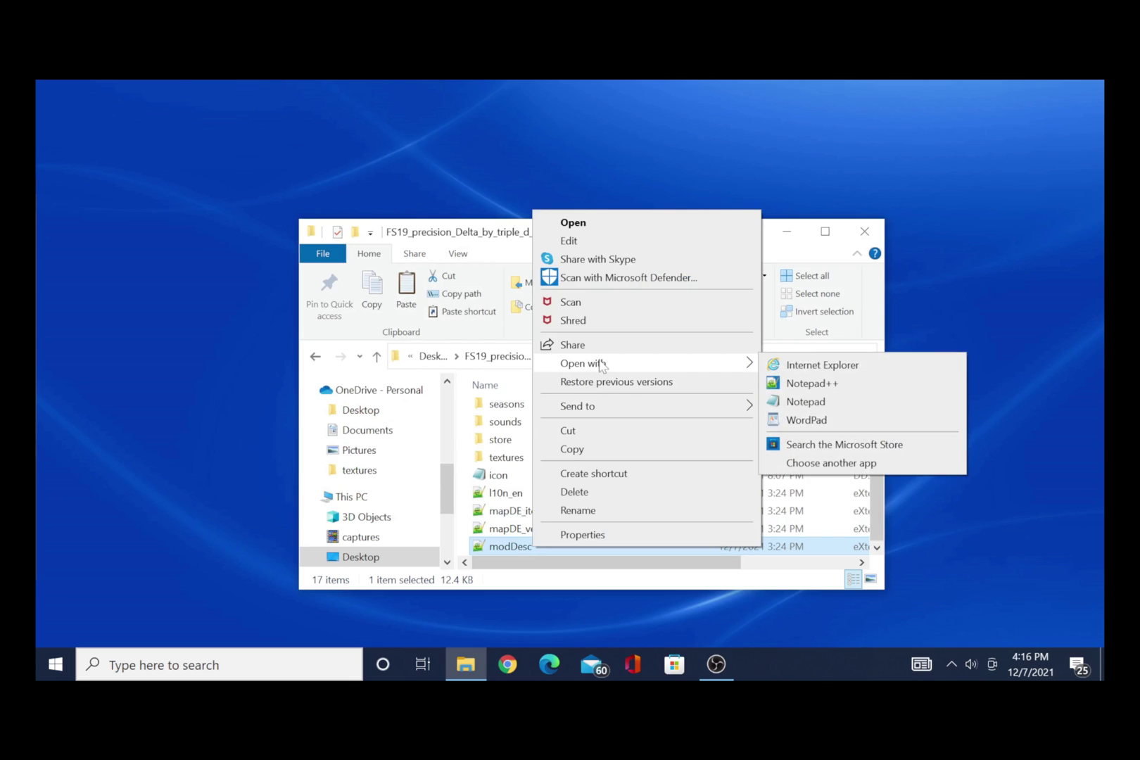
left_click(802, 391)
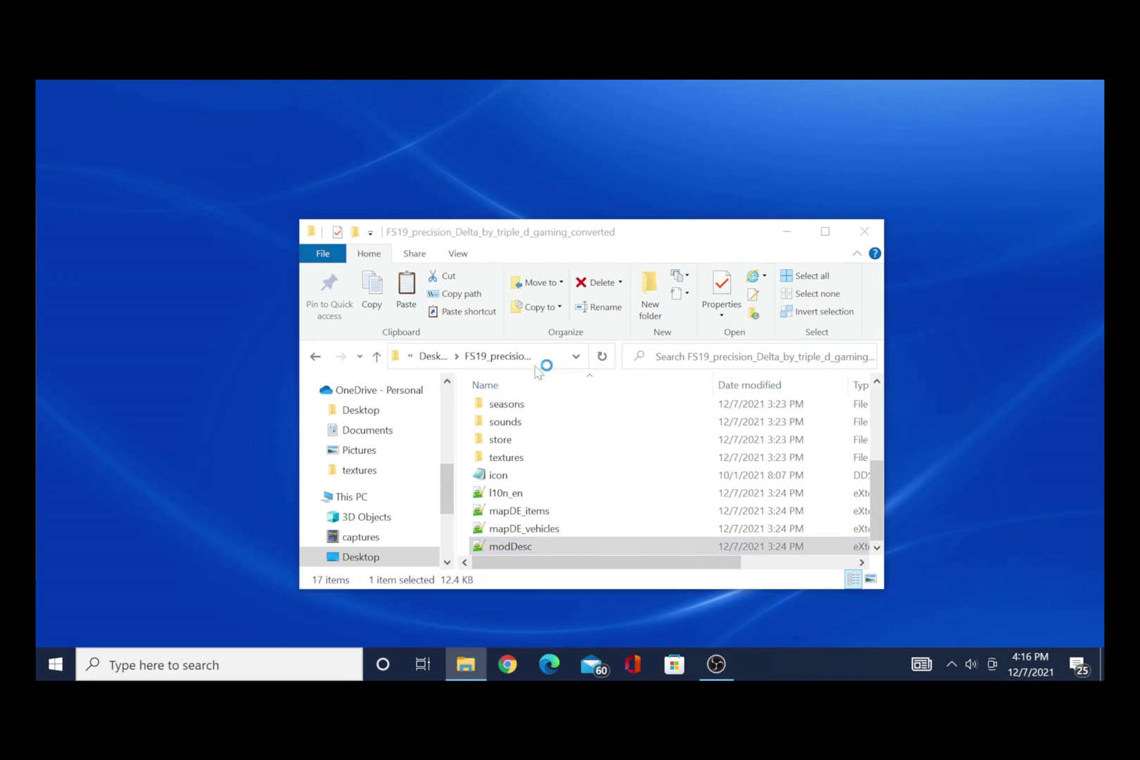
scroll(749, 431, "down", 20)
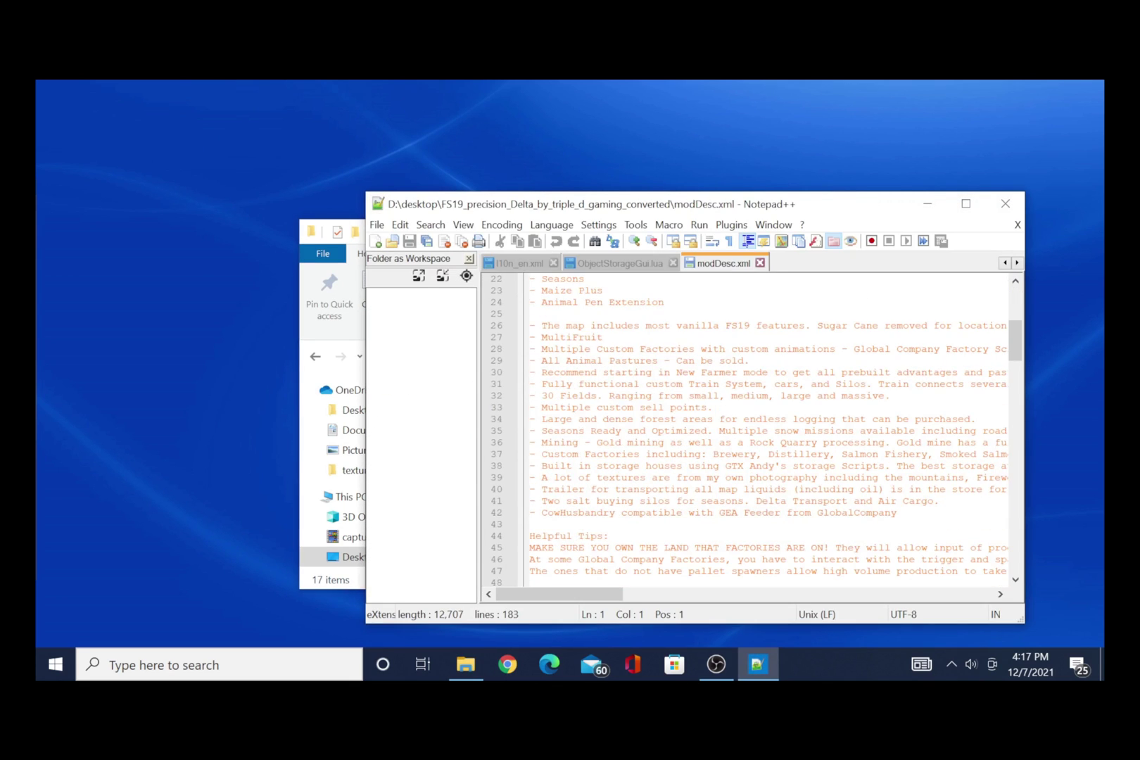
scroll(749, 430, "down", 9)
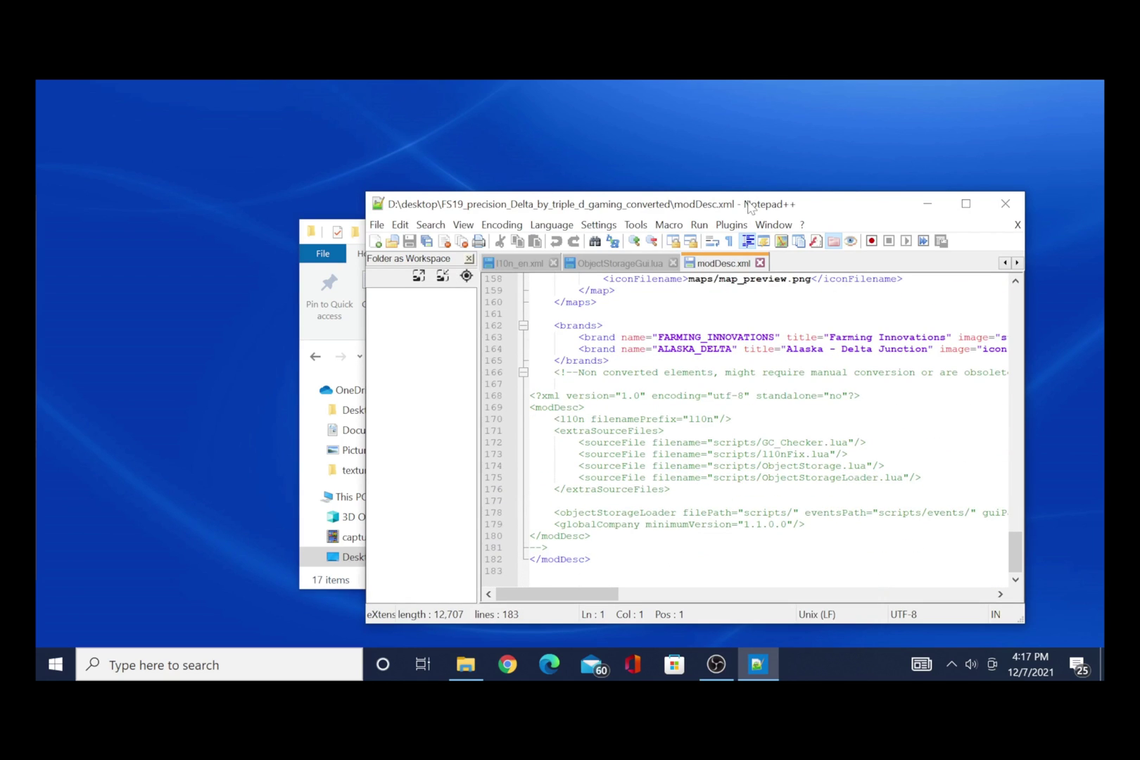
Rearrange the Notepad++ and File Explorer windows so the folder and the modDesc.xml code are both visible.
left_click_drag(748, 203, 652, 140)
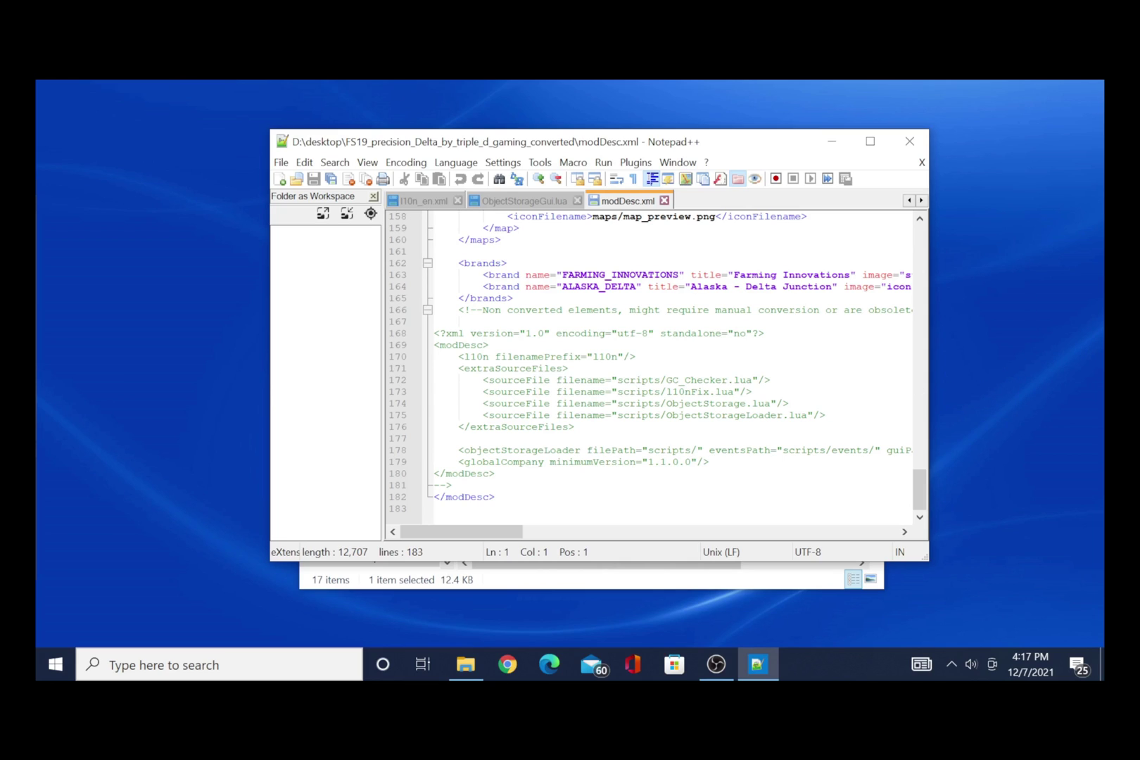
left_click_drag(605, 137, 770, 171)
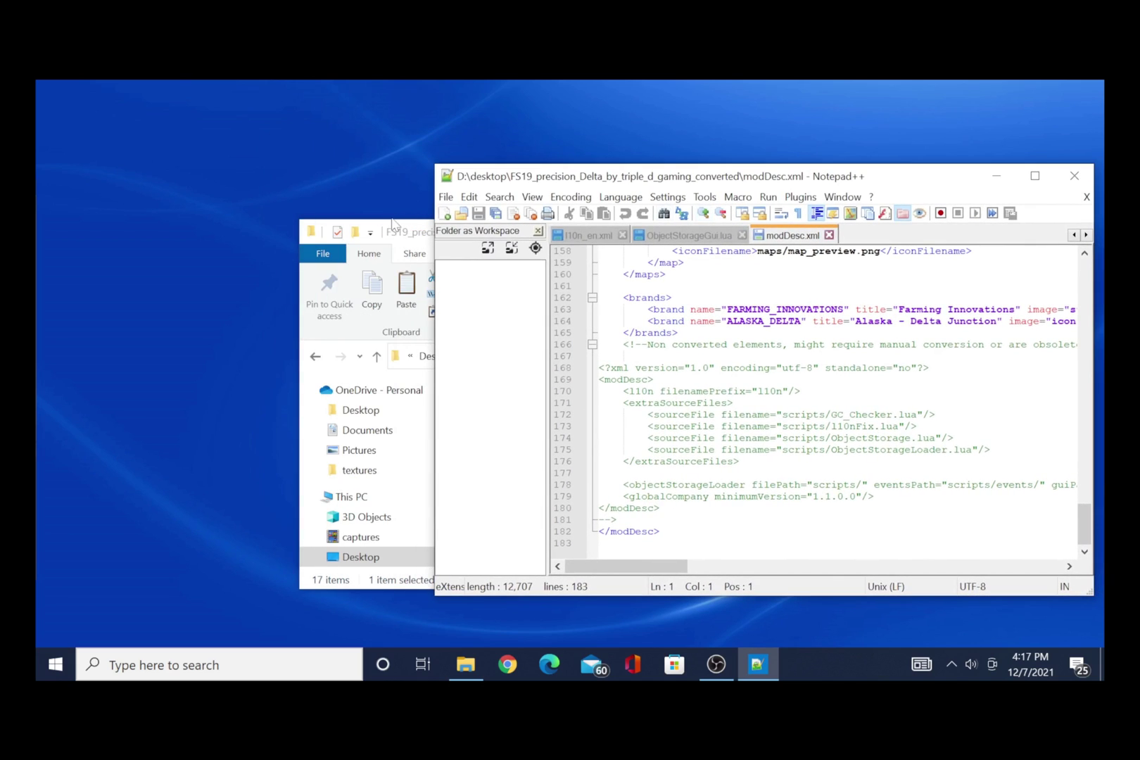
left_click_drag(405, 231, 207, 180)
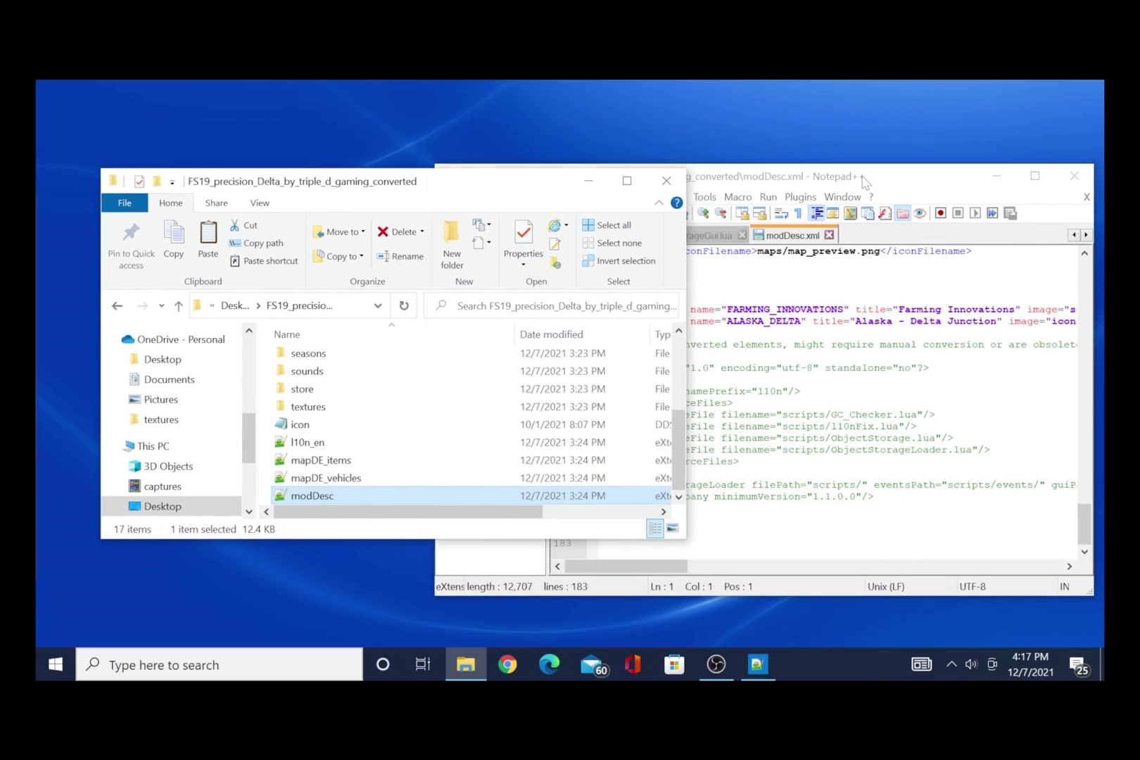
left_click_drag(865, 182, 750, 150)
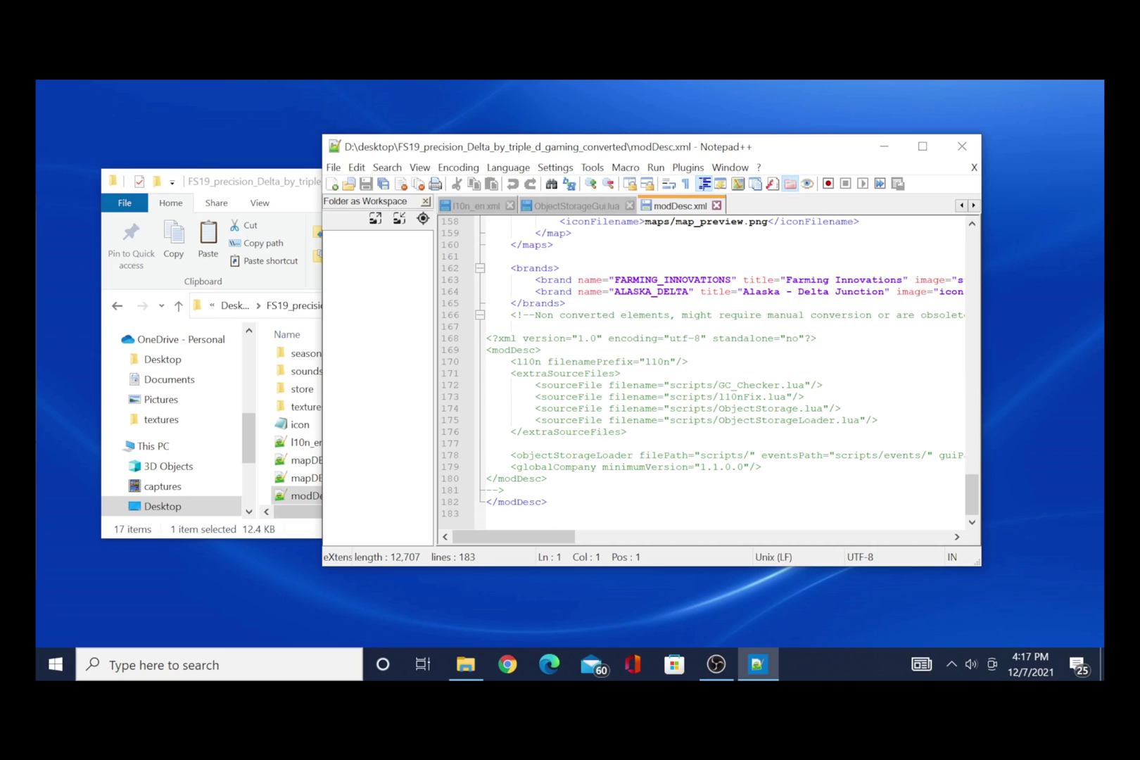
Highlight the non-converted modDesc entries on lines 169 to 178 and compare them with the maps and store item sections above.
scroll(704, 373, "up", 6)
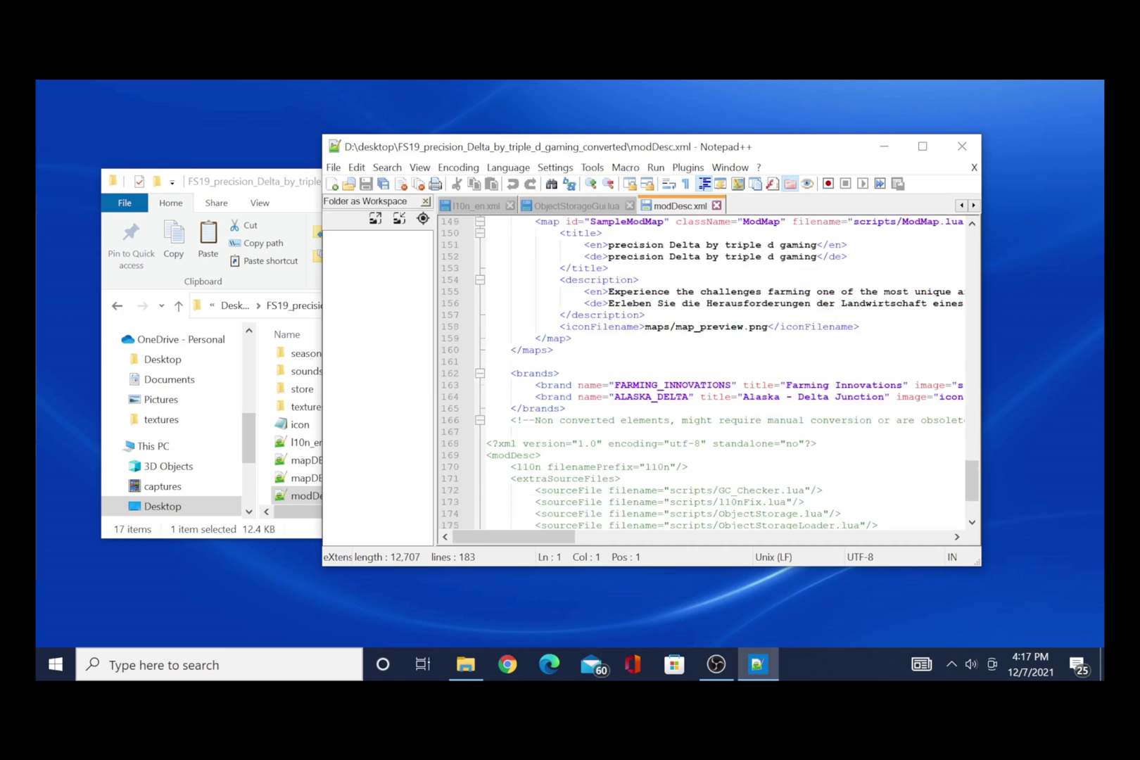
scroll(703, 373, "down", 6)
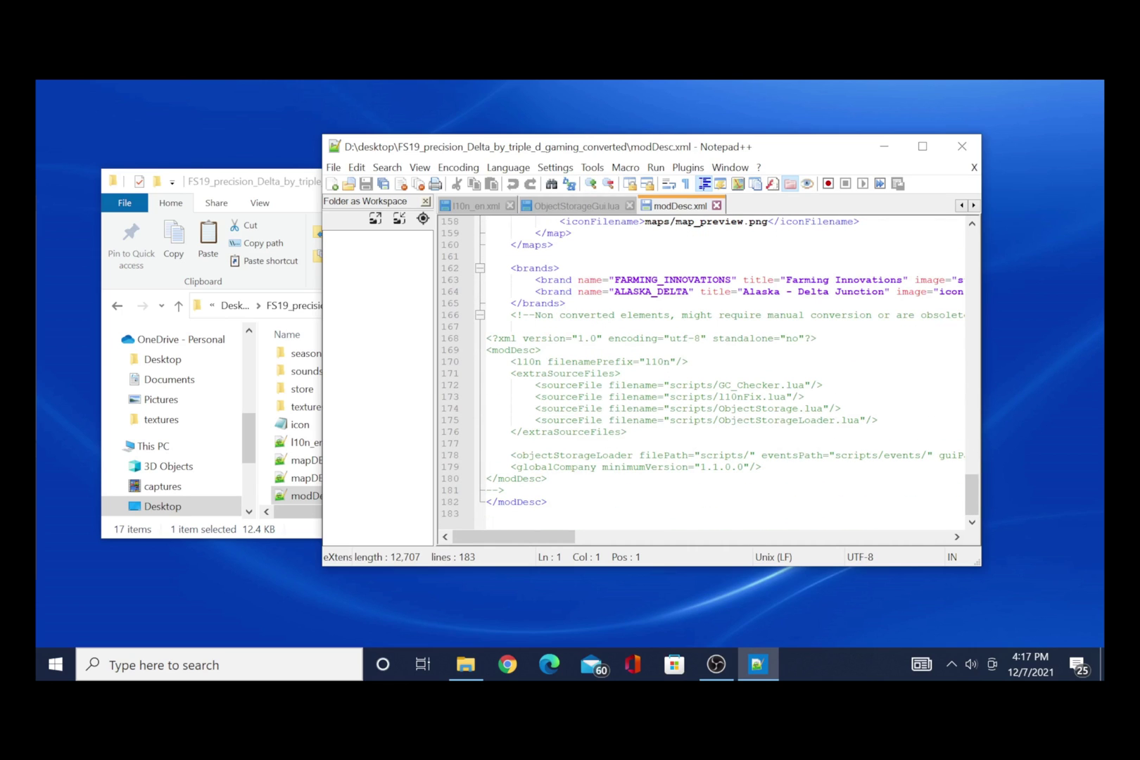
left_click_drag(487, 350, 908, 455)
scroll(741, 394, "up", 8)
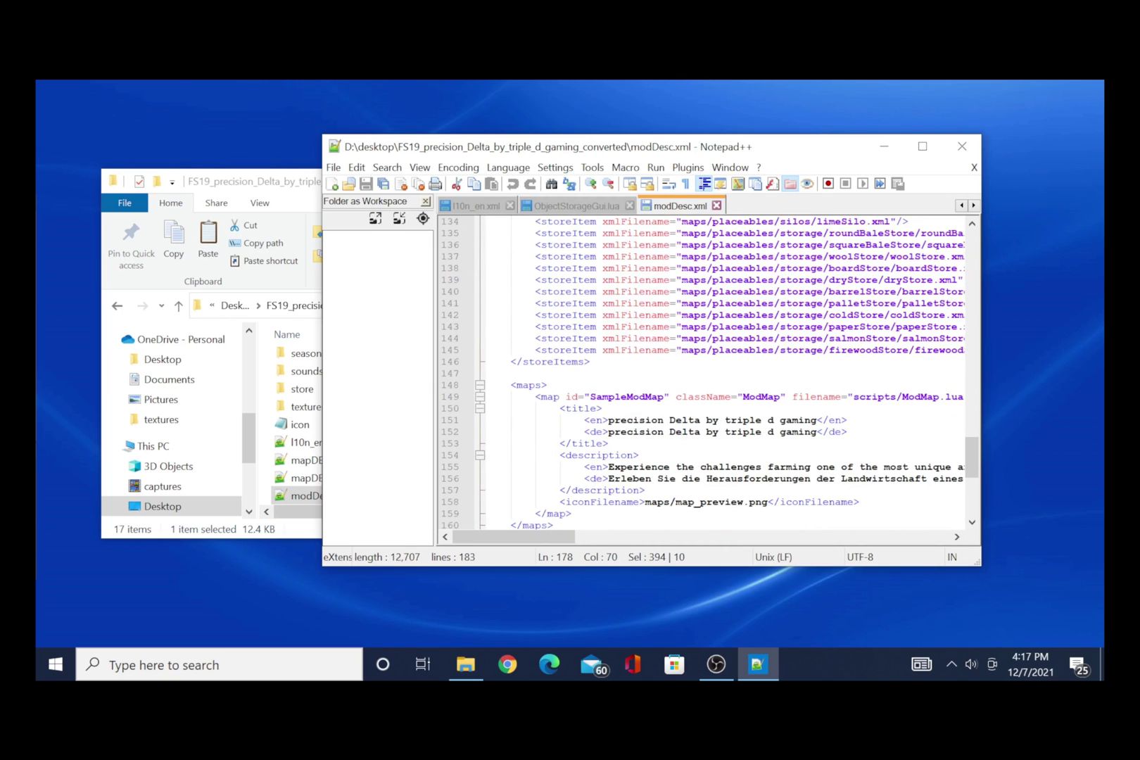
scroll(648, 414, "down", 8)
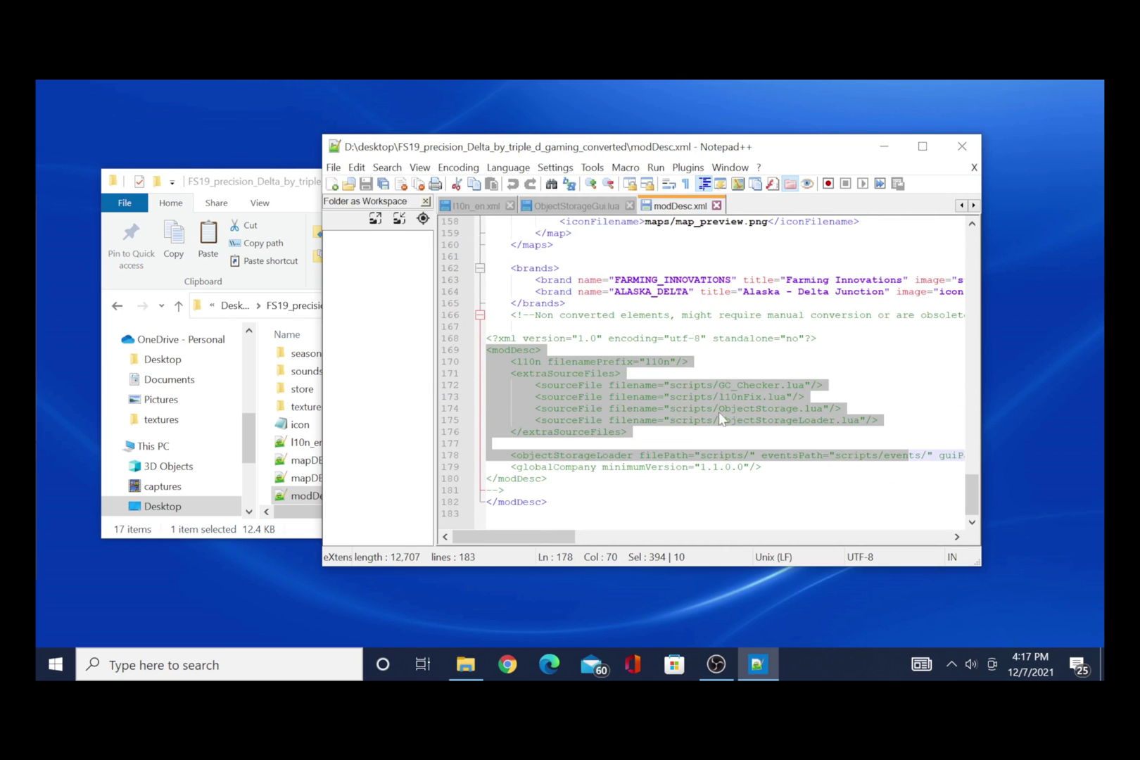
Review the storeItems section and select the entire non-converted elements comment, lines 166 to 181 of modDesc.xml.
scroll(720, 419, "up", 5)
scroll(704, 373, "up", 20)
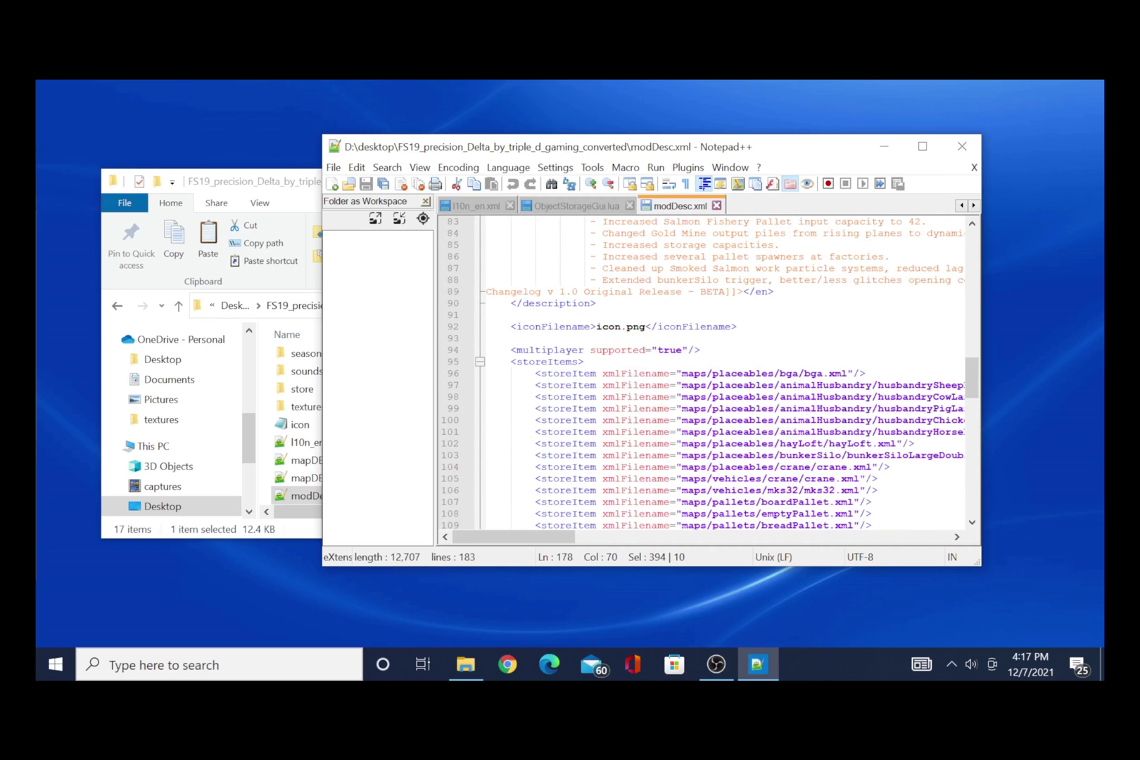
scroll(664, 377, "down", 20)
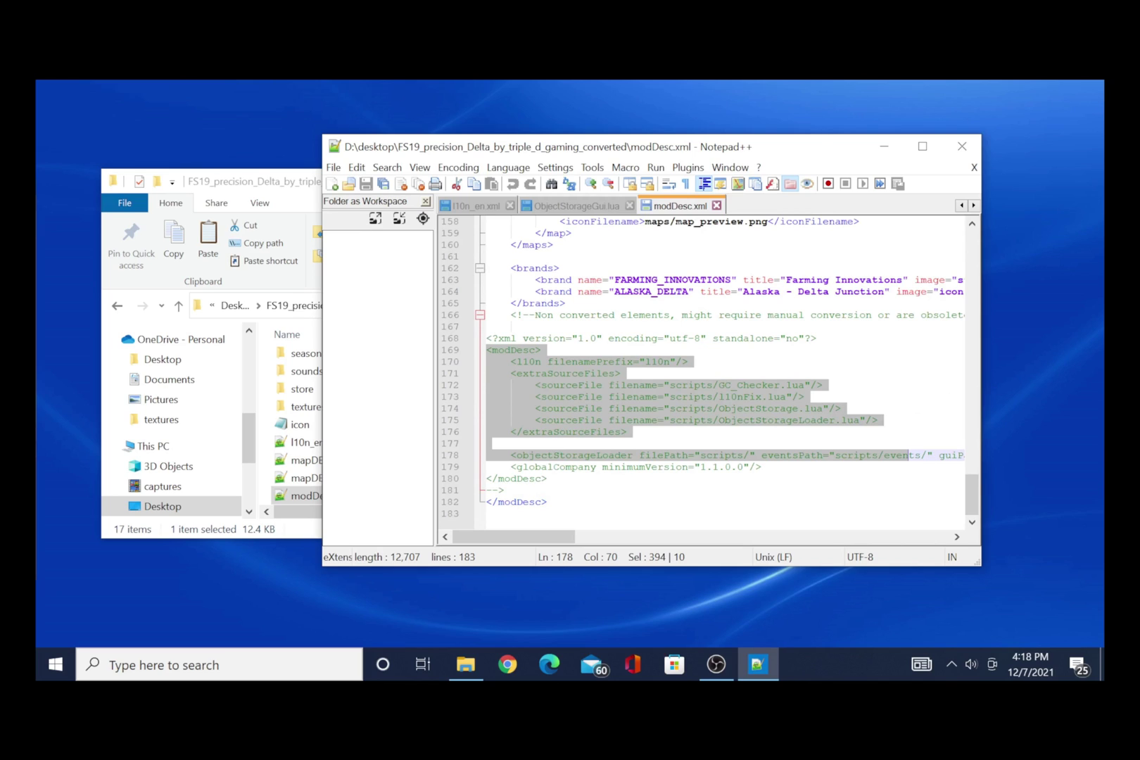
left_click_drag(505, 490, 487, 315)
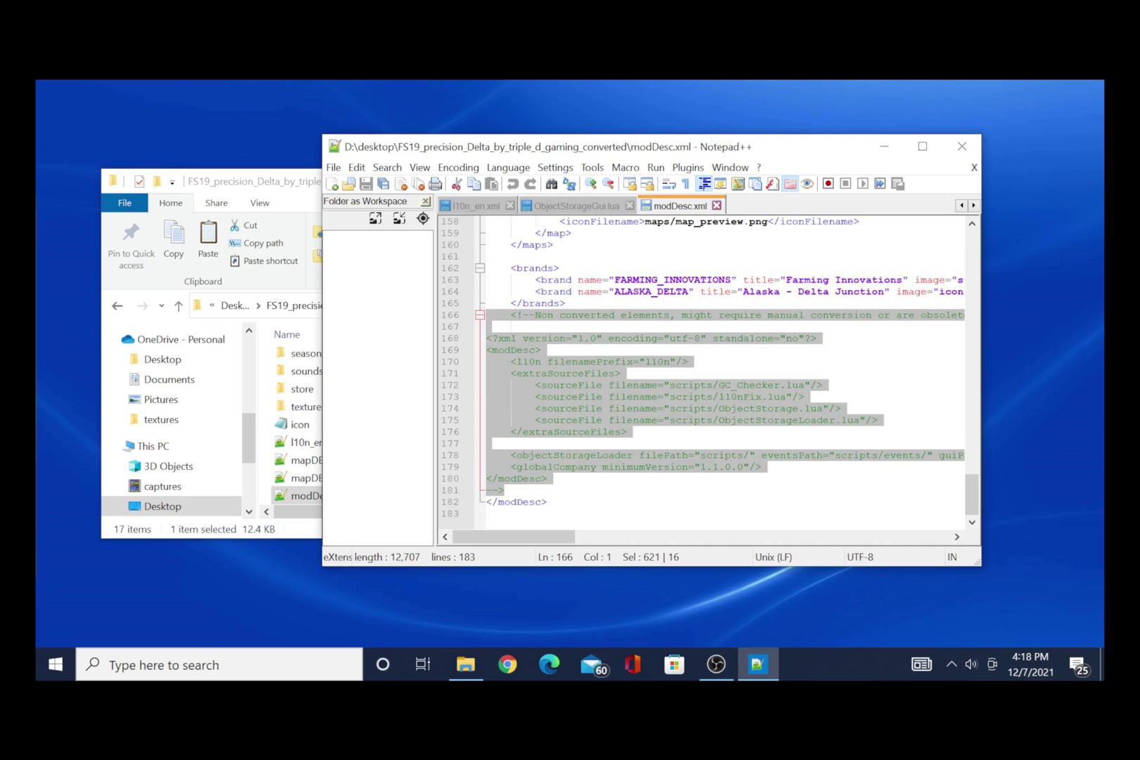
Cut the selected non-converted elements comment from modDesc.xml and remove the blank line left after the brands section.
right_click(555, 381)
left_click(591, 392)
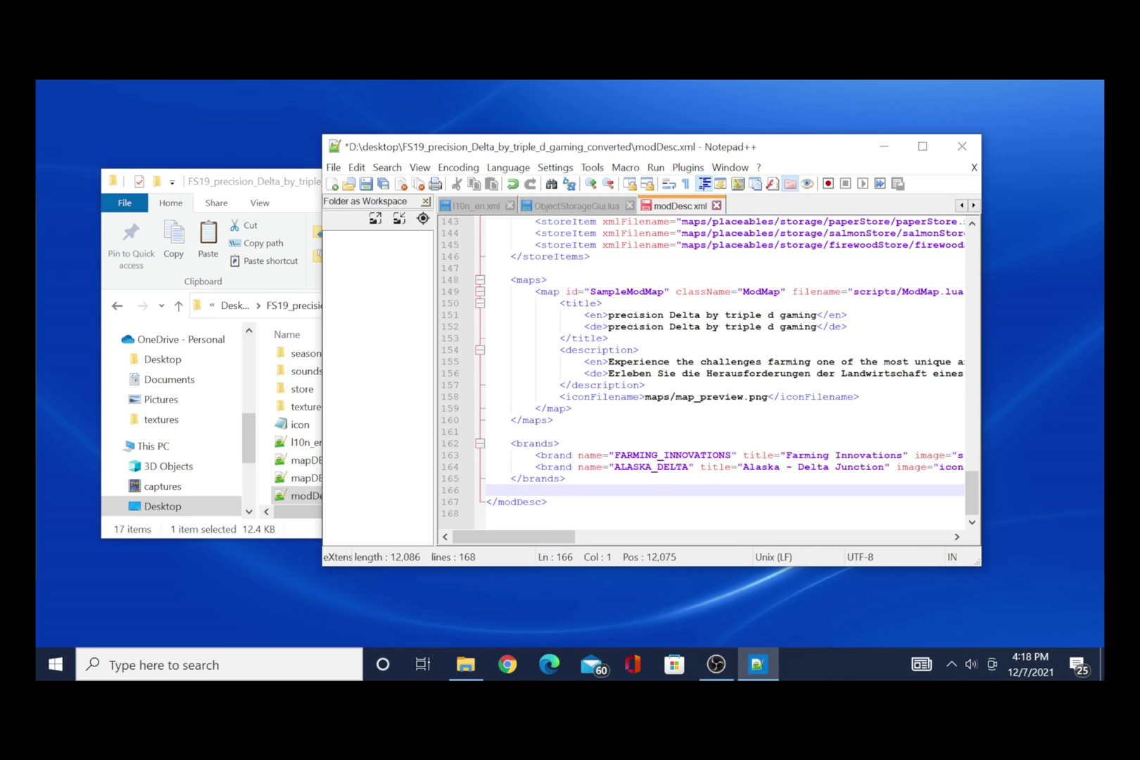
key("BackSpace")
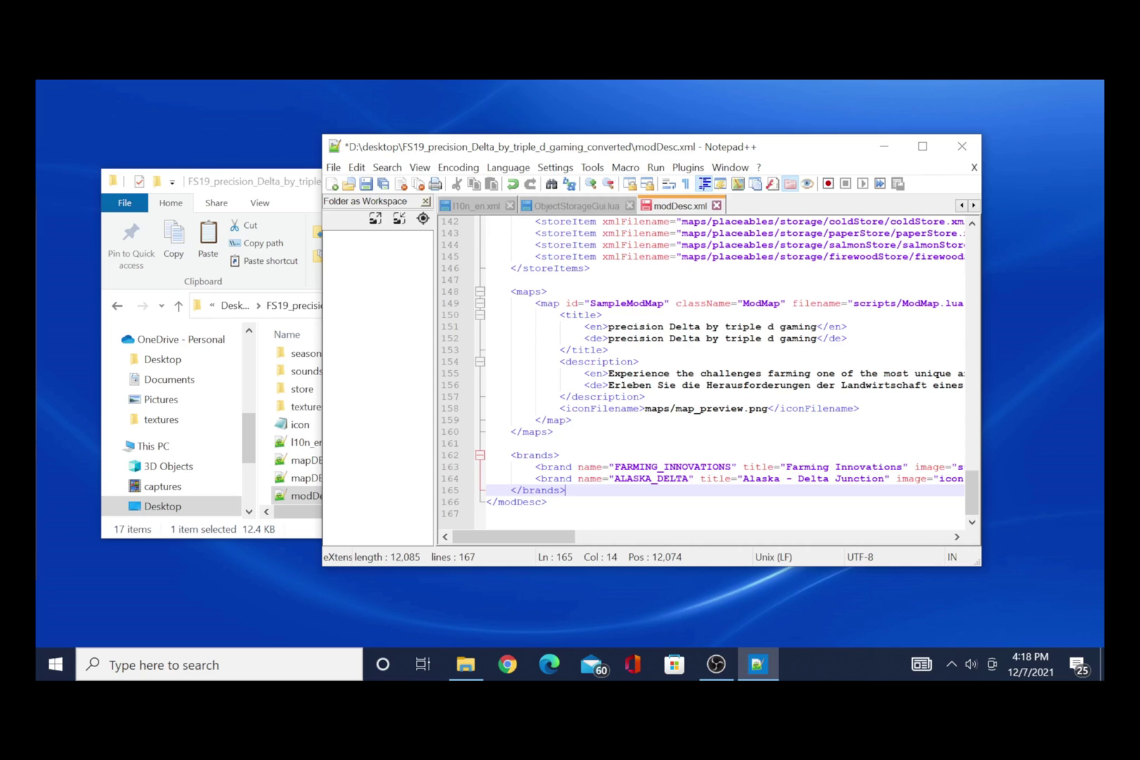
Restore the blank line 166 below the brands section, paste the non-converted elements comment back there, and save modDesc.xml.
type("Z")
key("BackSpace")
key("BackSpace")
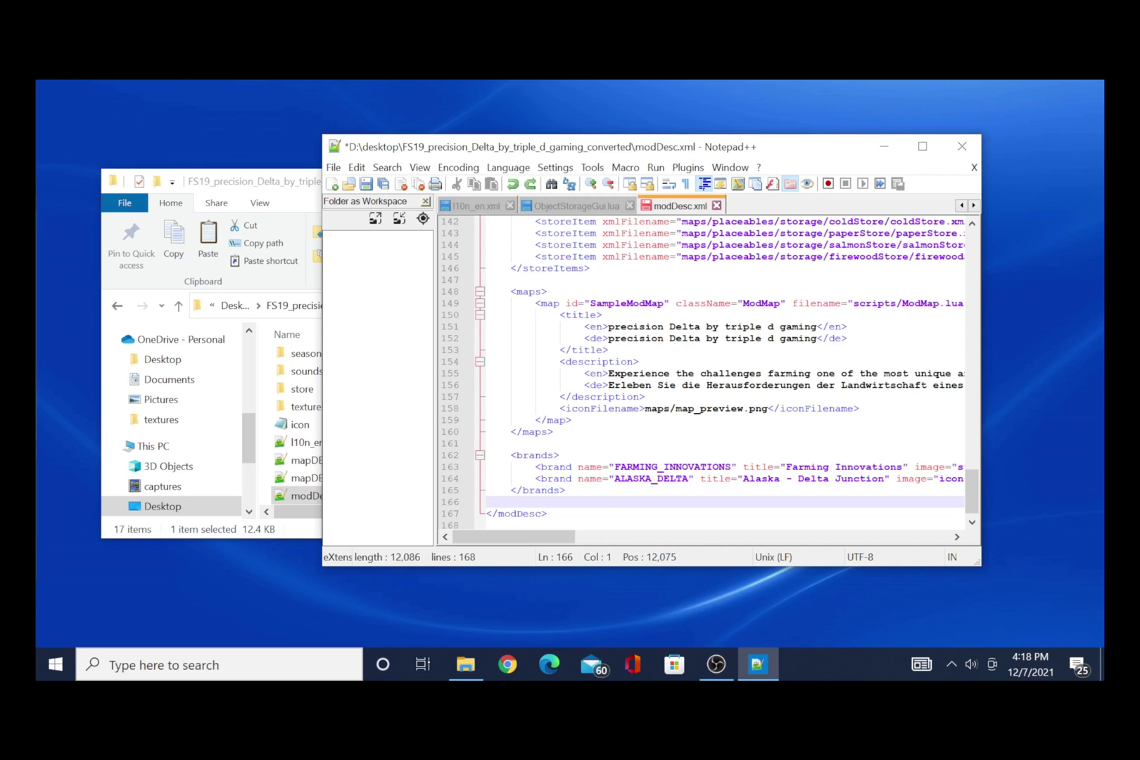
key("ctrl+v")
key("ctrl+s")
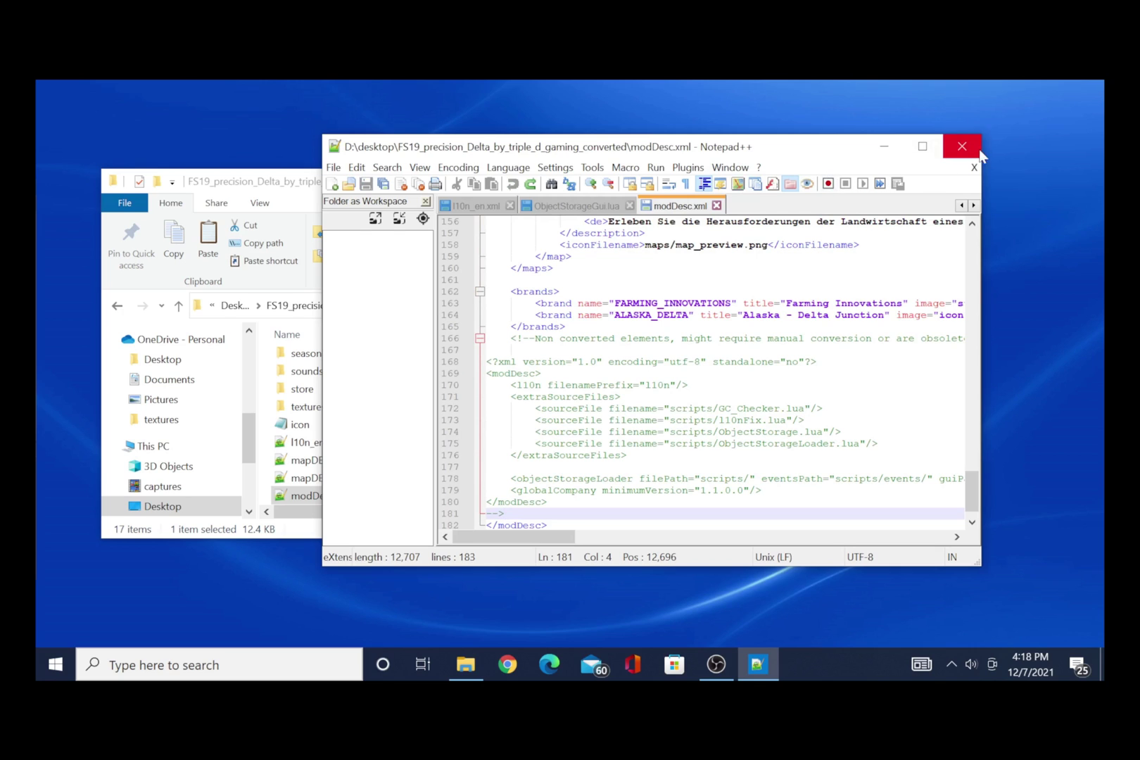
Close Notepad++ and the FS19_precision_Delta_by_triple_d_gaming_converted folder window to return to the desktop.
left_click(928, 147)
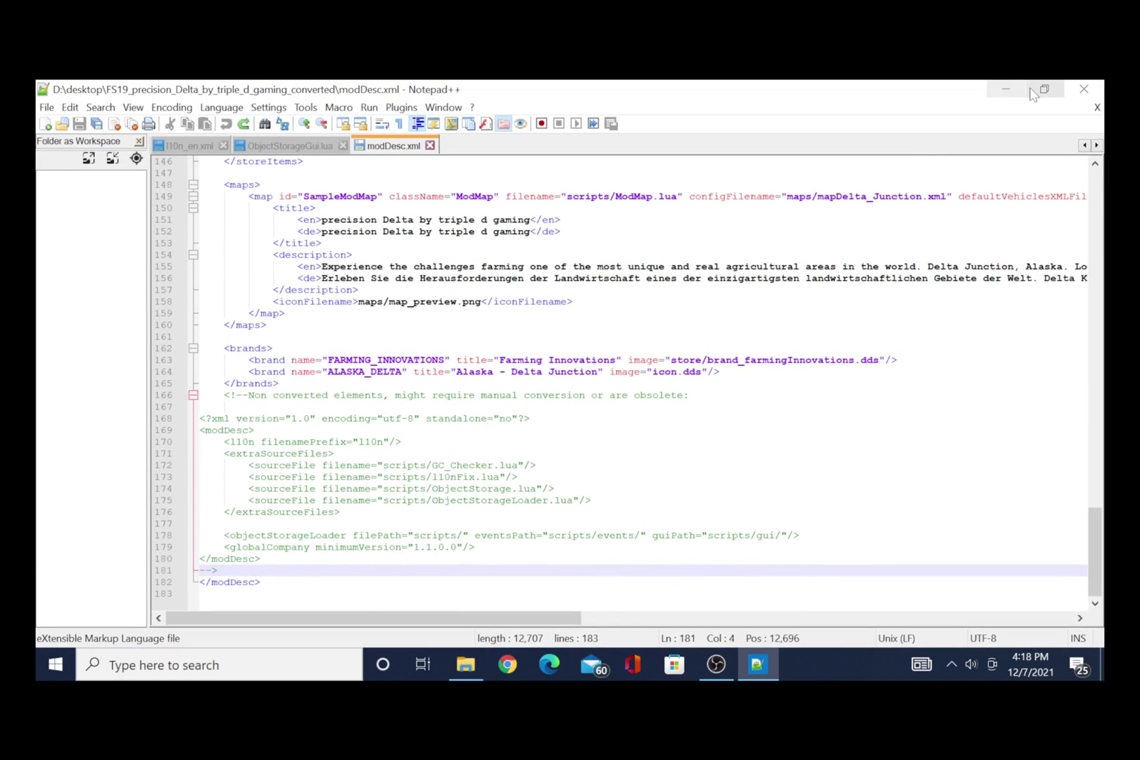
left_click(1081, 90)
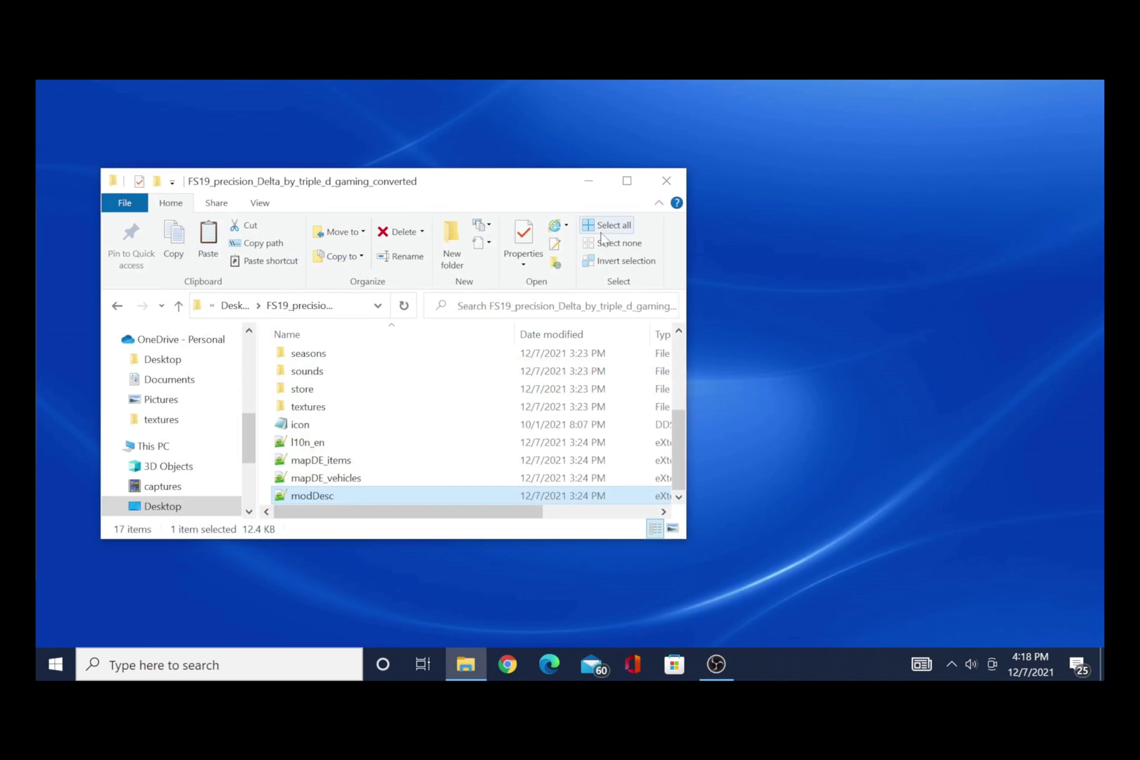
left_click_drag(564, 176, 613, 157)
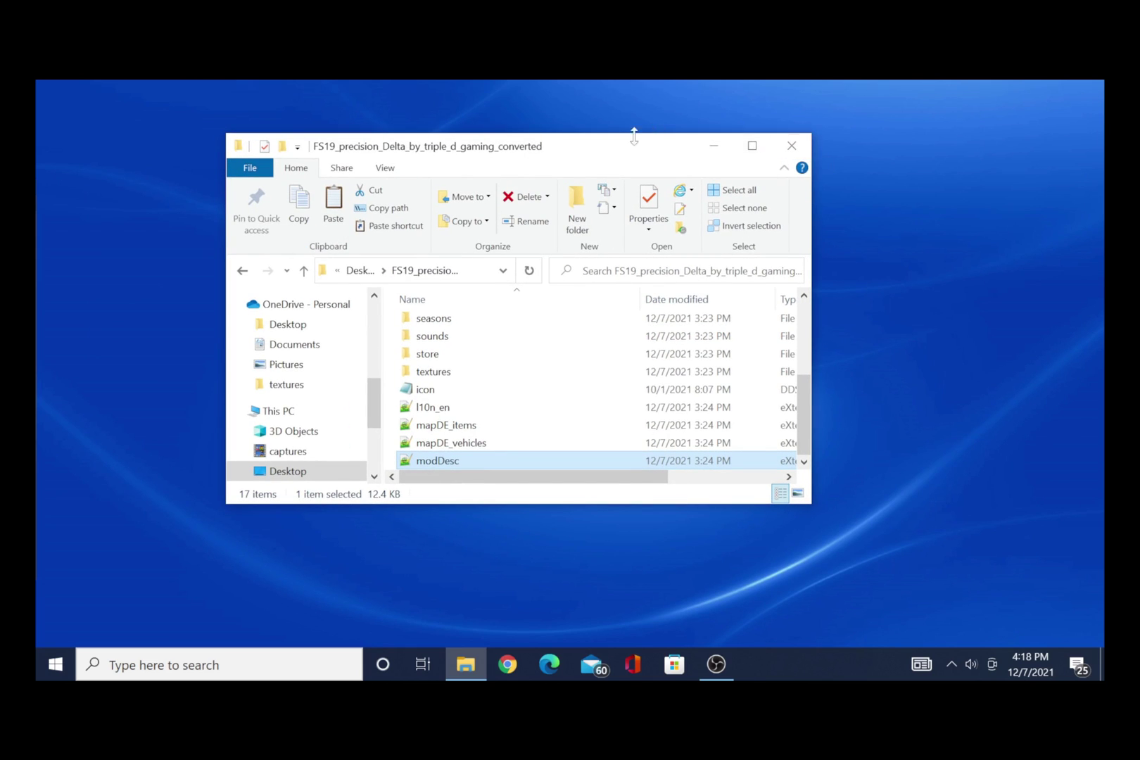
left_click_drag(625, 147, 496, 191)
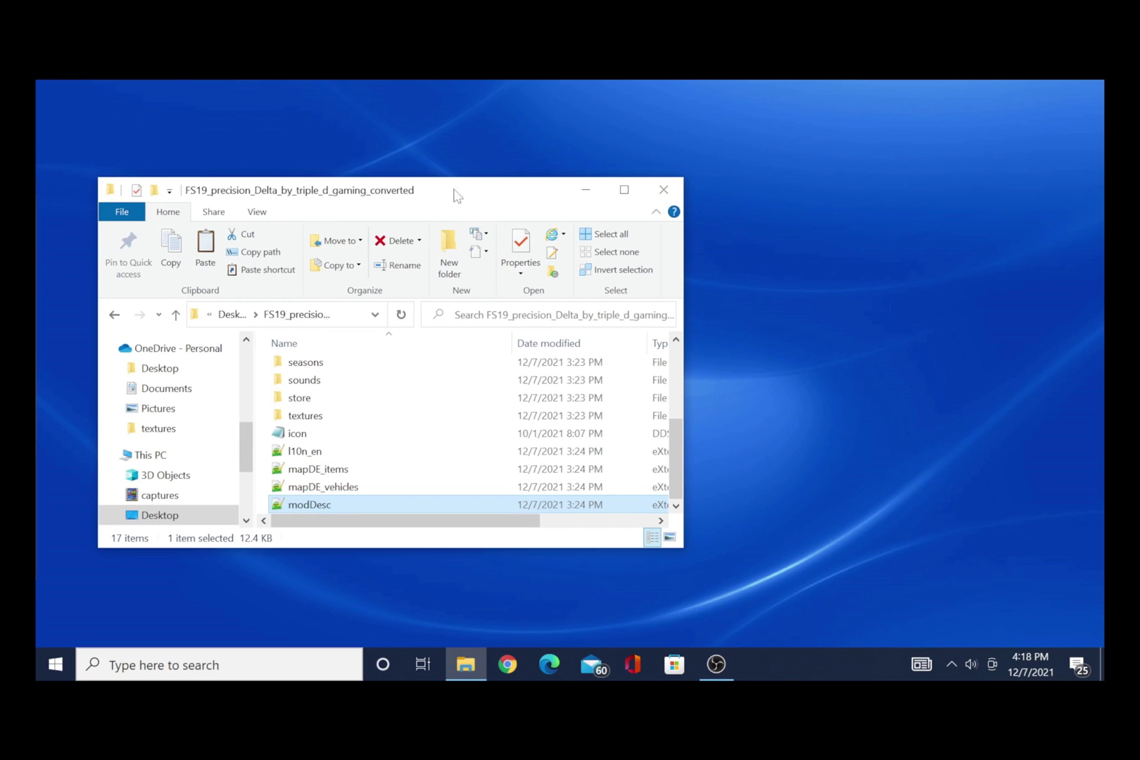
left_click_drag(454, 190, 462, 209)
left_click(656, 209)
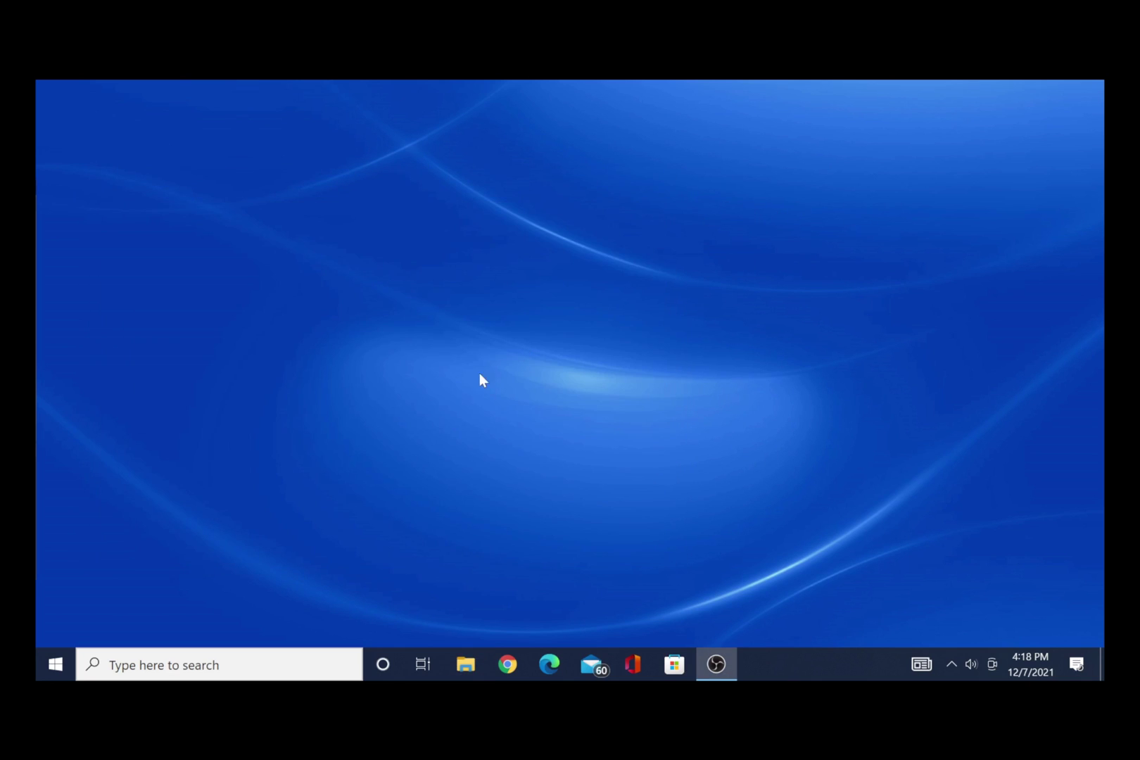